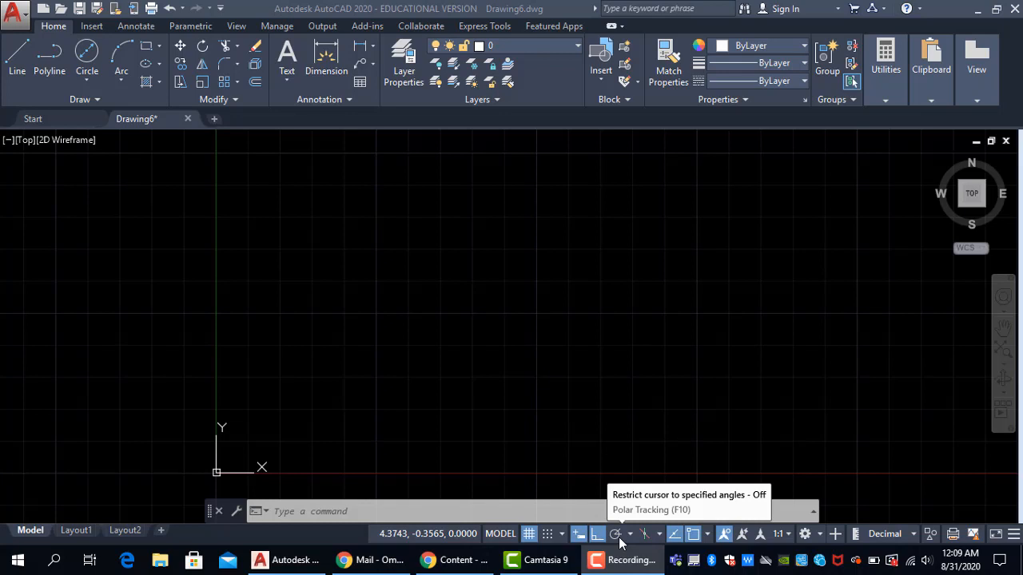
- Start a line from a point above the X axis and compare its direction with ortho mode off and on, leaving ortho off
{"action": "left_click", "coordinate": [20, 69]}
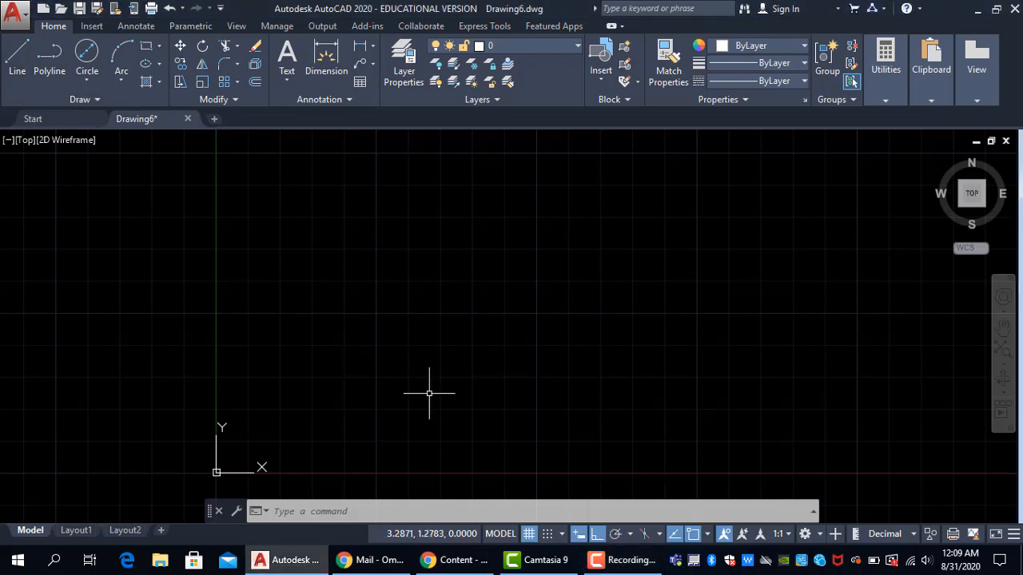
{"action": "left_click", "coordinate": [14, 64]}
{"action": "left_click", "coordinate": [330, 348]}
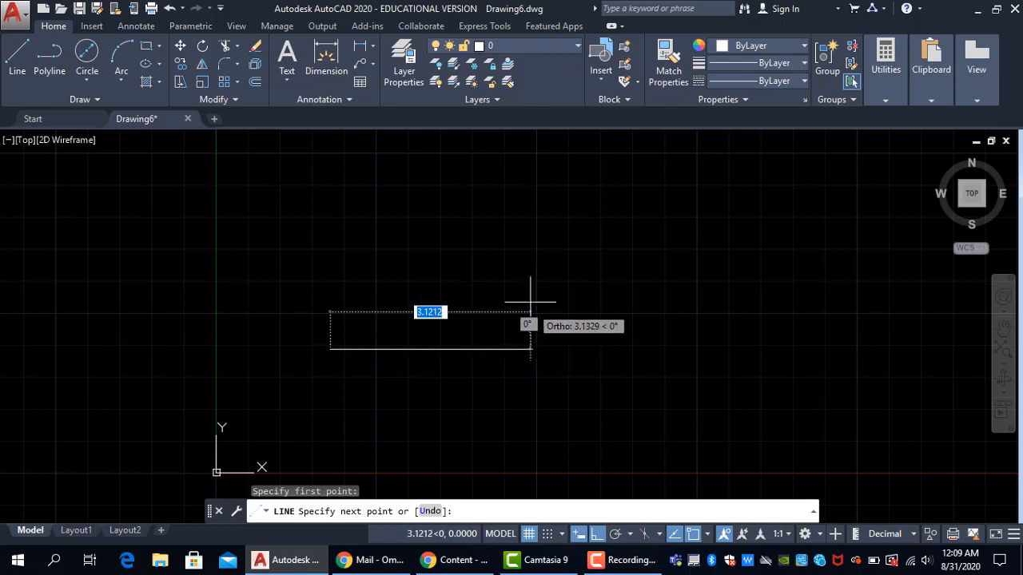
{"action": "left_click", "coordinate": [597, 540]}
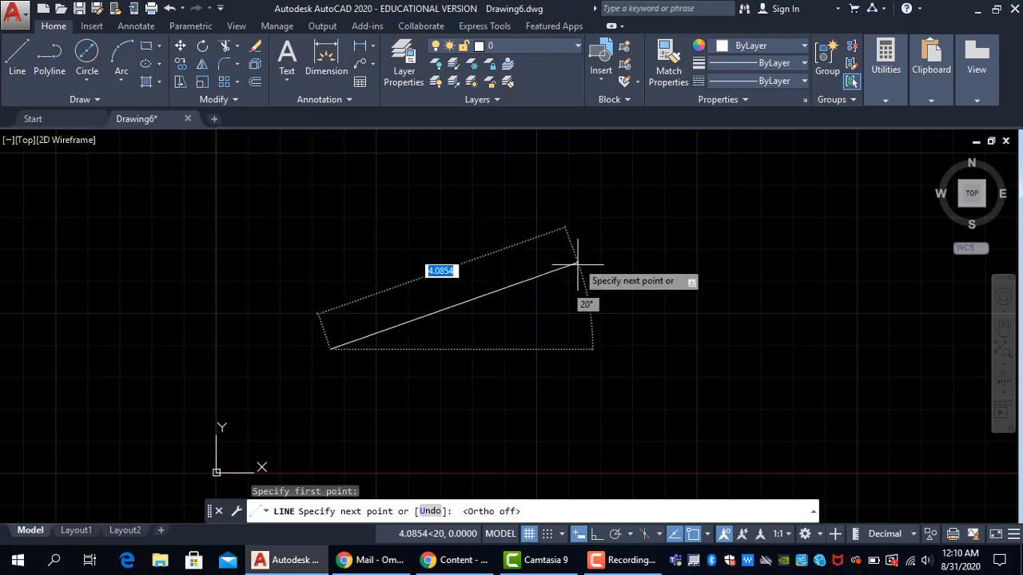
{"action": "left_click", "coordinate": [597, 533]}
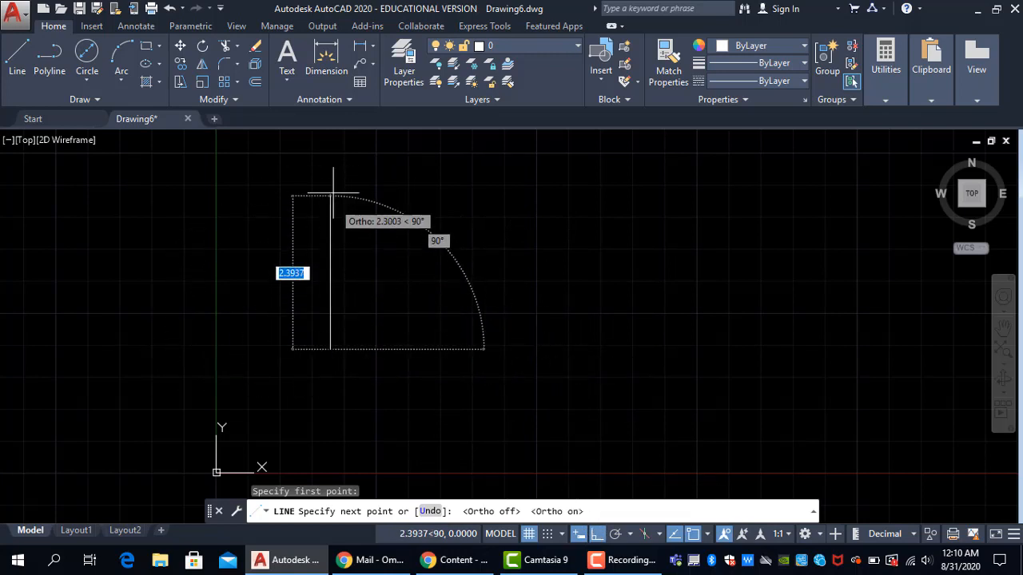
{"action": "left_click", "coordinate": [597, 537]}
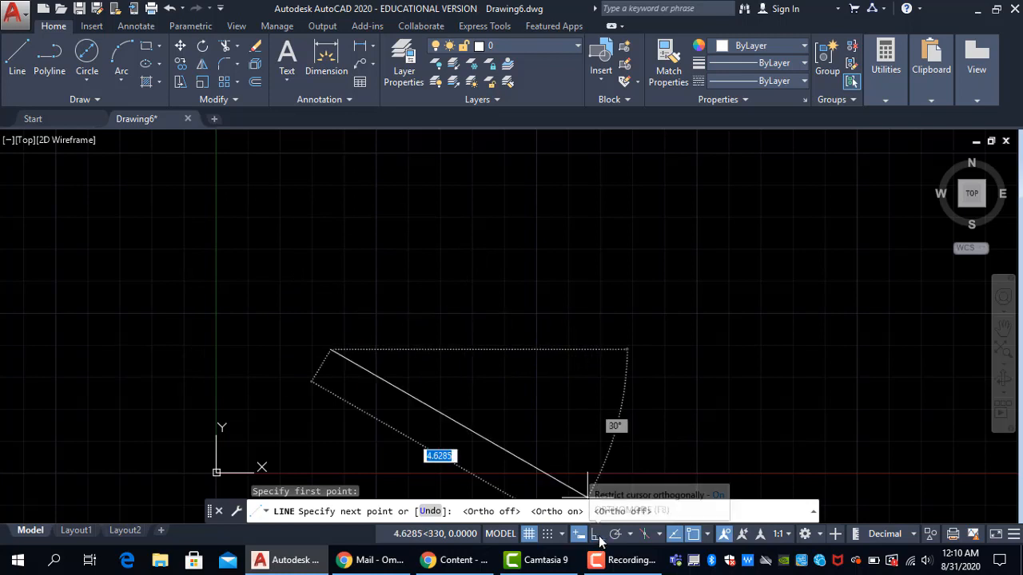
- Turn on polar tracking for the line in progress and set its increment to 30, 60, 90, 120 degrees
{"action": "left_click", "coordinate": [616, 533]}
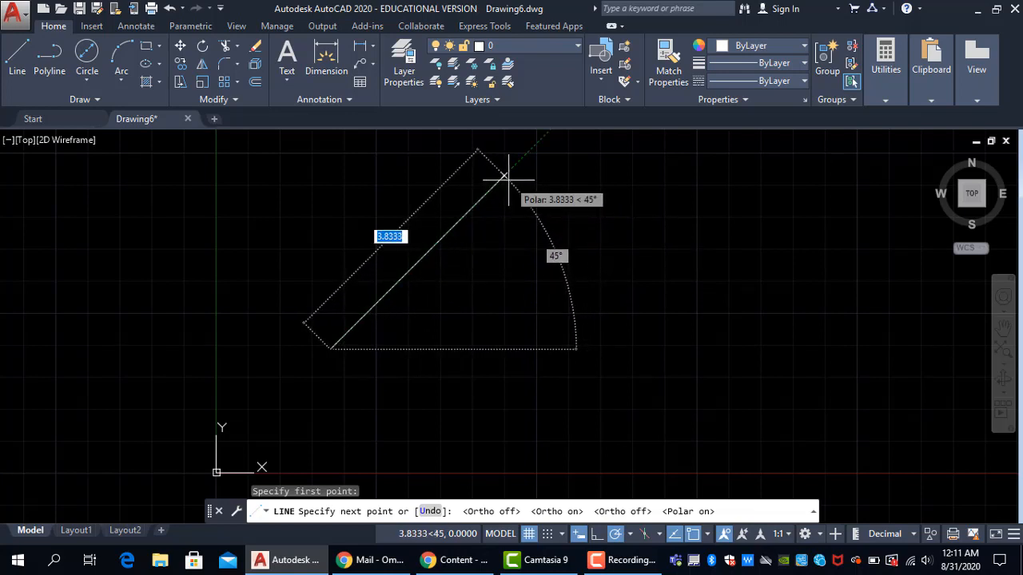
{"action": "middle_click_drag", "start_coordinate": [508, 179], "coordinate": [525, 292]}
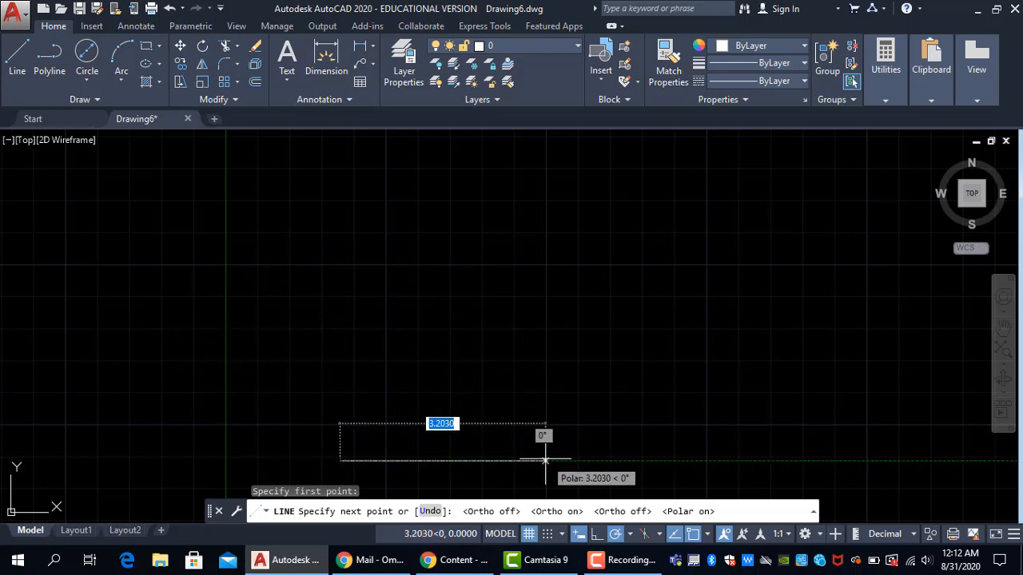
{"action": "middle_click_drag", "start_coordinate": [541, 447], "coordinate": [506, 407]}
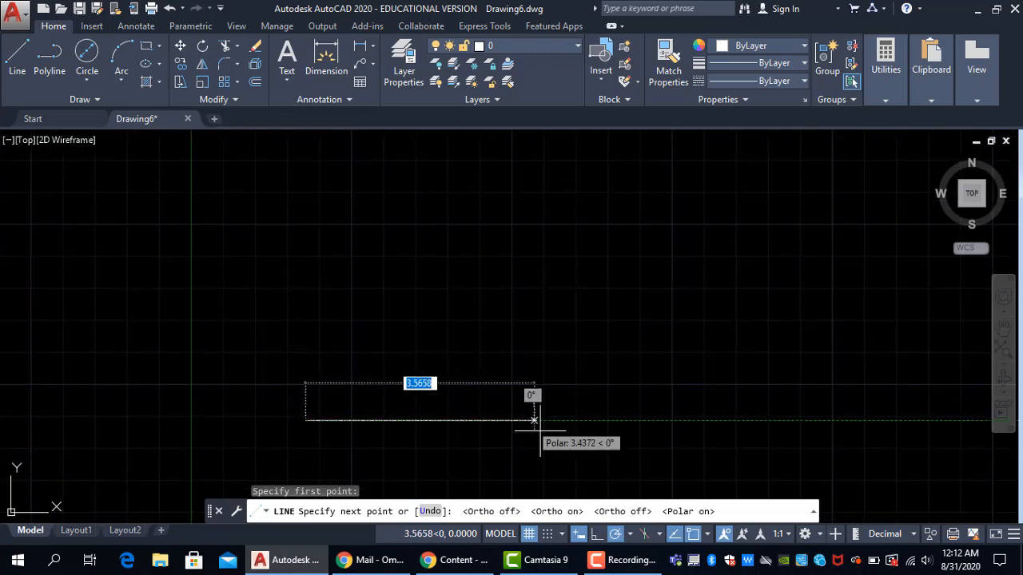
{"action": "left_click", "coordinate": [631, 534]}
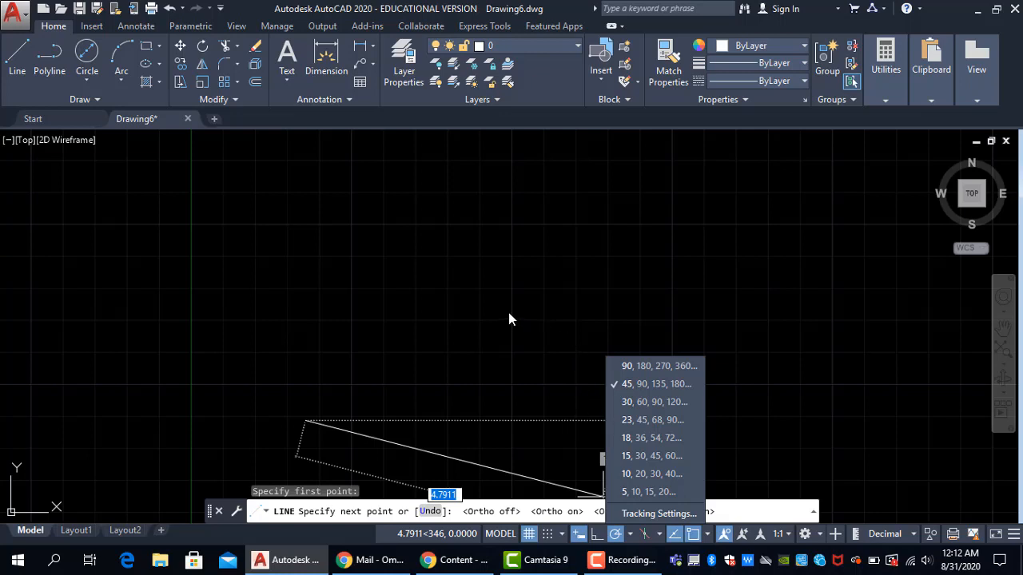
{"action": "left_click", "coordinate": [637, 405]}
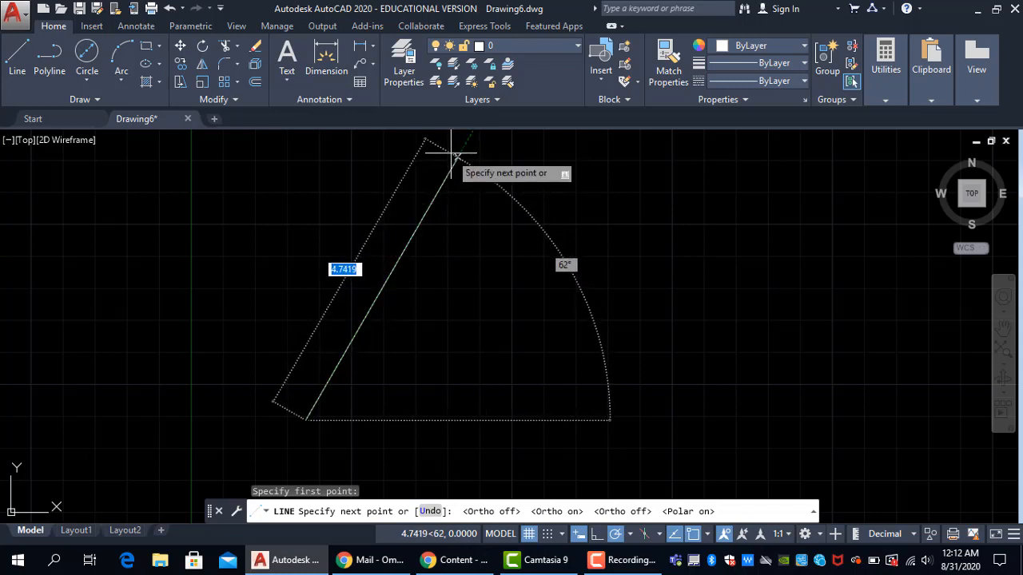
- Change the polar tracking increment to 5, 10, 15, 20 degrees and cancel the unfinished line
{"action": "scroll", "coordinate": [413, 165], "scroll_direction": "down", "scroll_amount": 2}
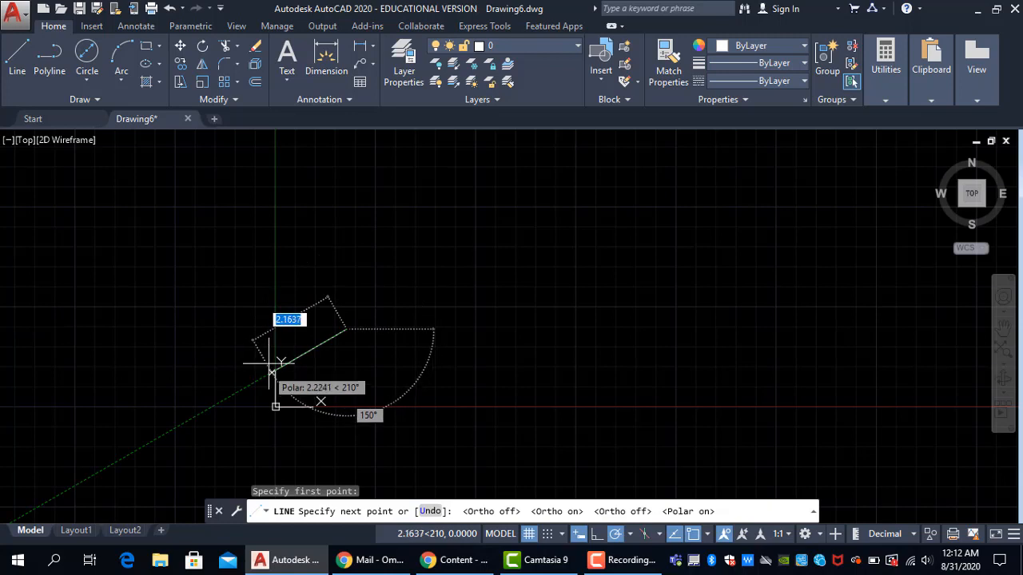
{"action": "left_click", "coordinate": [631, 536]}
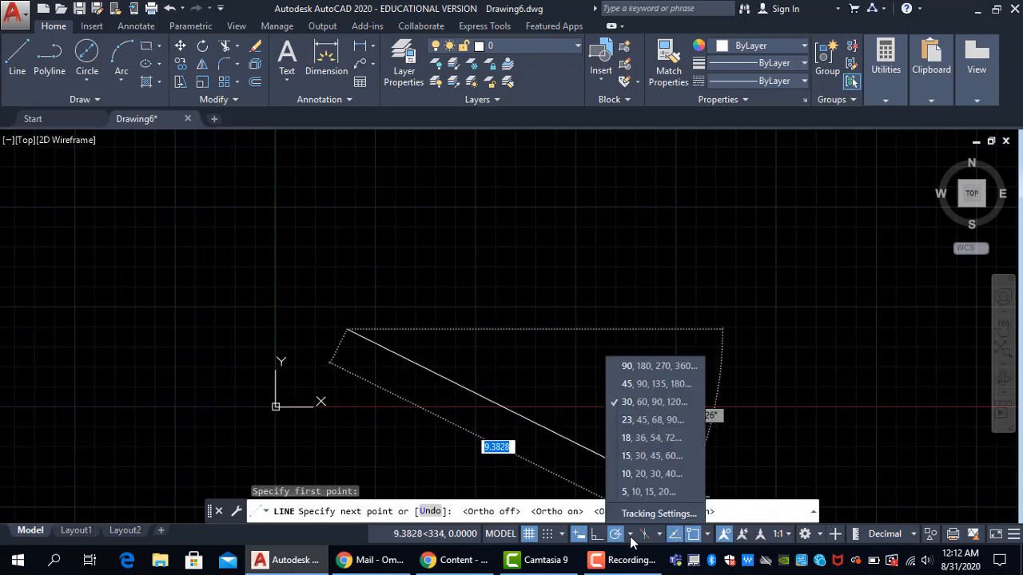
{"action": "left_click", "coordinate": [634, 492]}
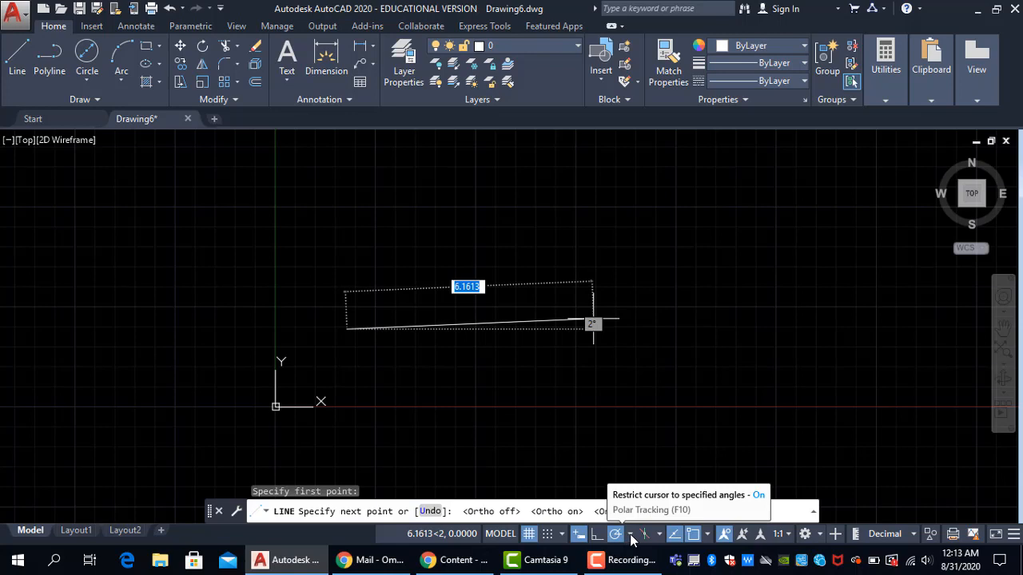
{"action": "key", "text": "Escape"}
{"action": "key", "text": "Escape"}
{"action": "key", "text": "Escape"}
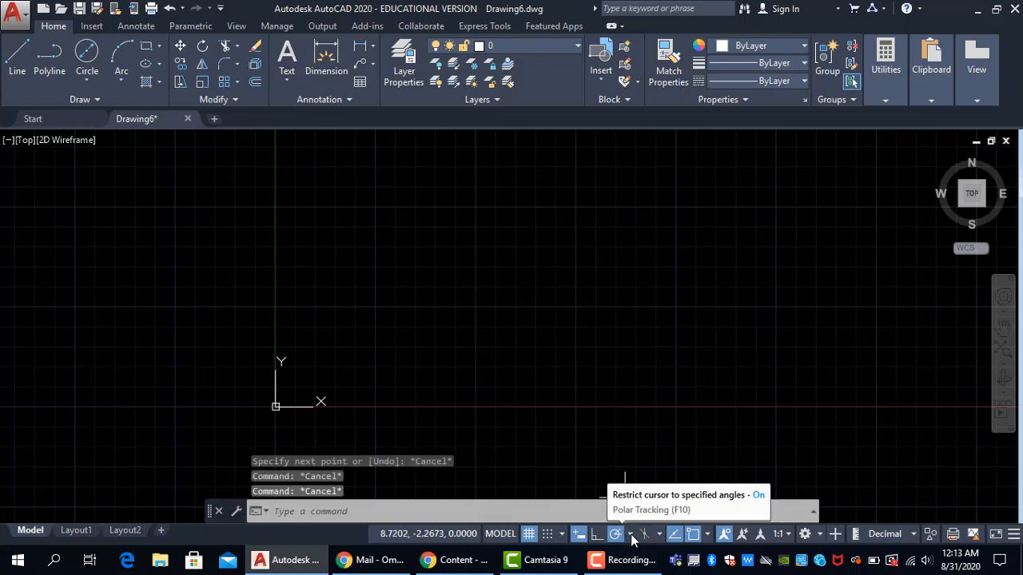
- Enable additional angles in the polar tracking settings and add a new angle of 1 degree
{"action": "left_click", "coordinate": [631, 534]}
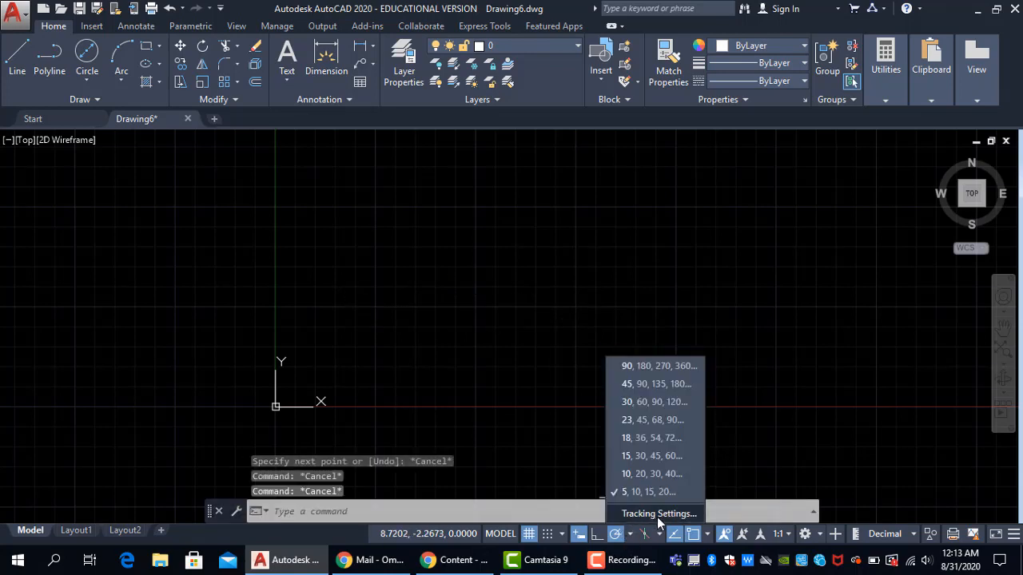
{"action": "left_click", "coordinate": [657, 517]}
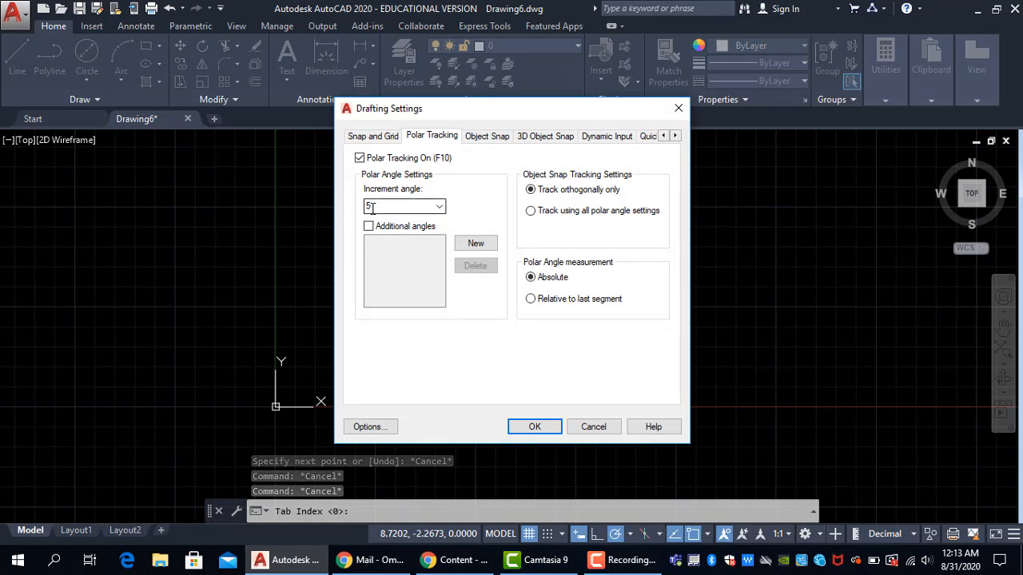
{"action": "left_click", "coordinate": [438, 208]}
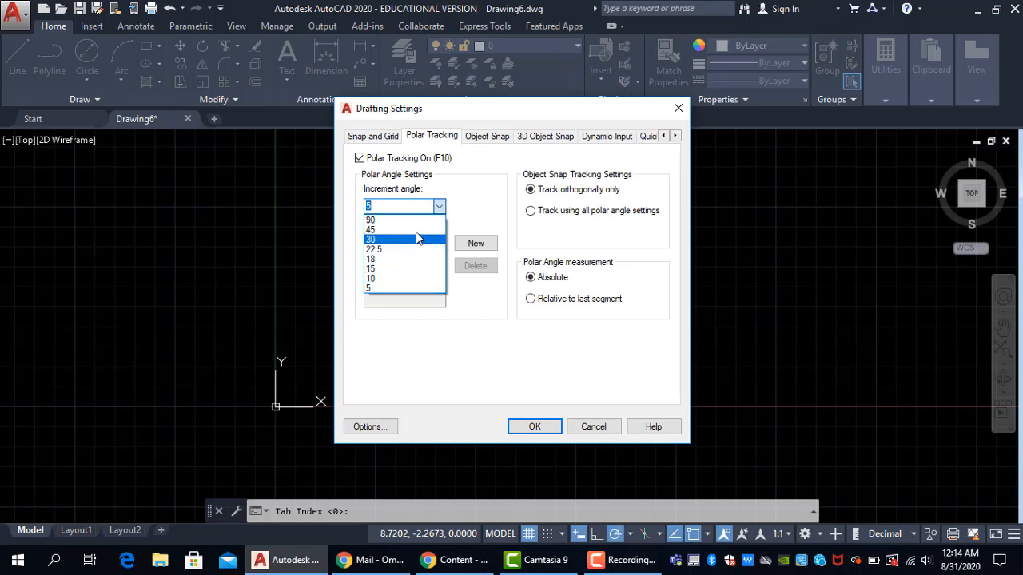
{"action": "left_click", "coordinate": [469, 210]}
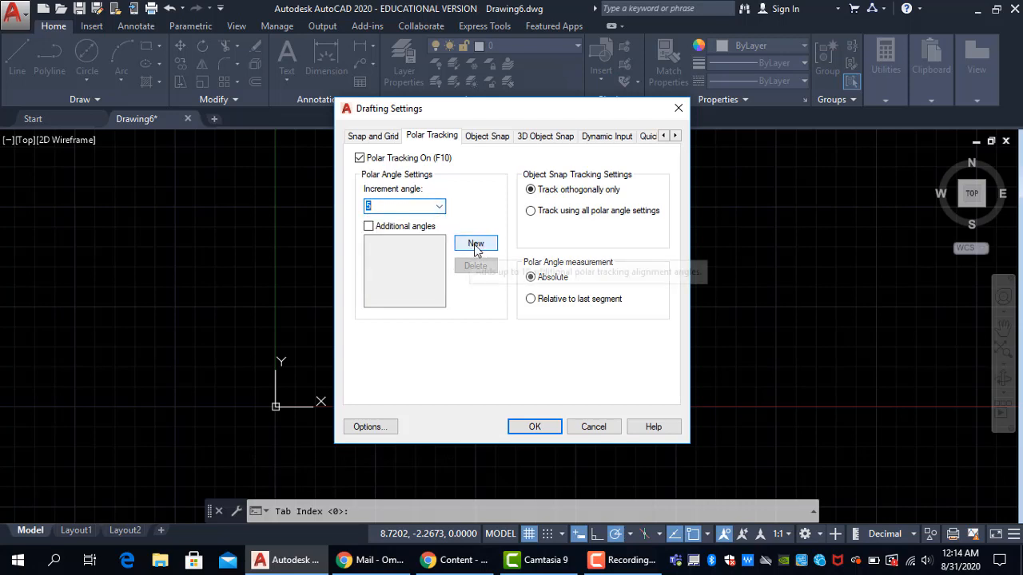
{"action": "left_click", "coordinate": [369, 227]}
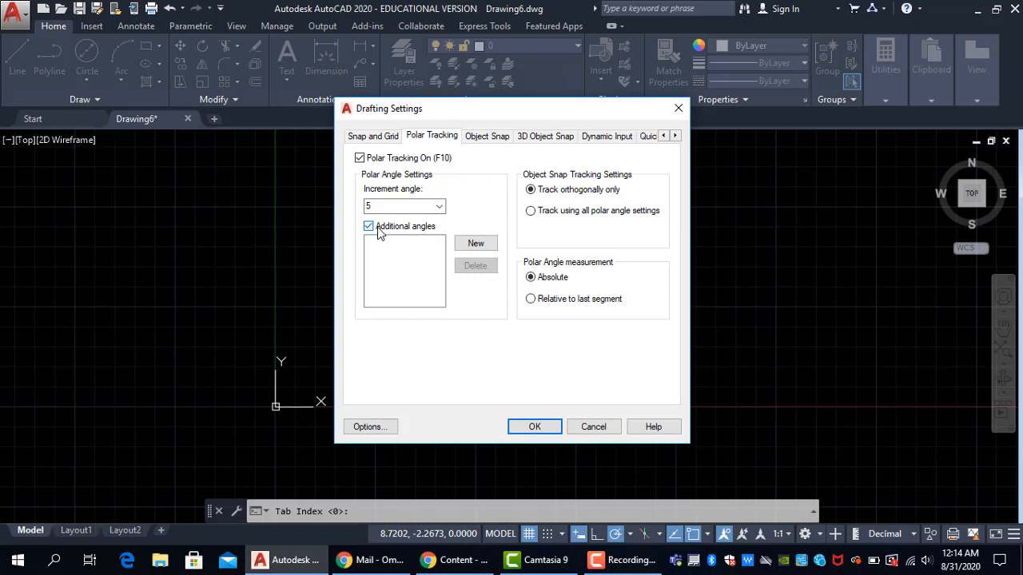
{"action": "left_click", "coordinate": [478, 244]}
{"action": "left_click", "coordinate": [533, 429]}
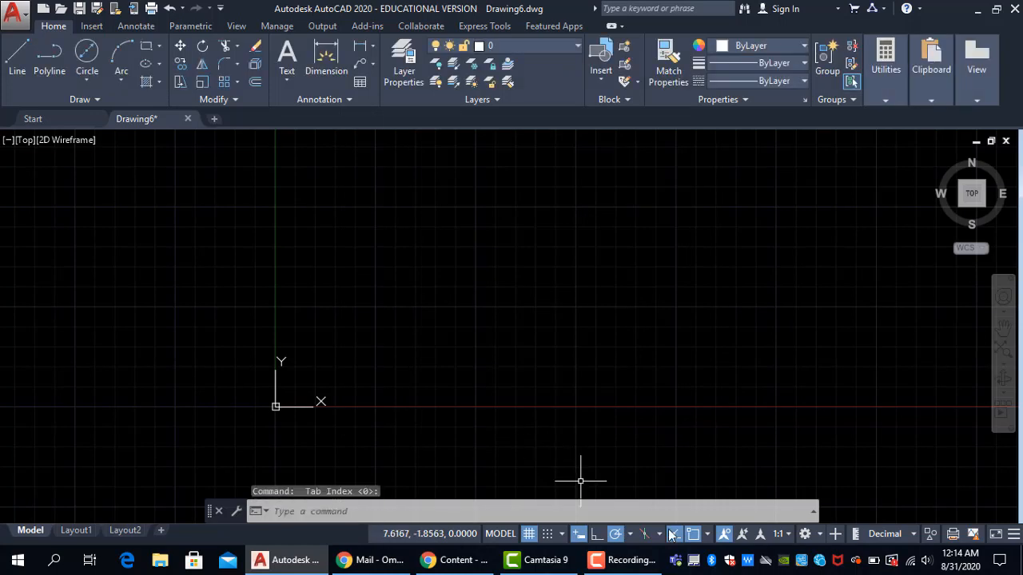
- Switch polar tracking to the 1, 2, 3, 4 degree increment and check that it is selected
{"action": "left_click", "coordinate": [630, 534]}
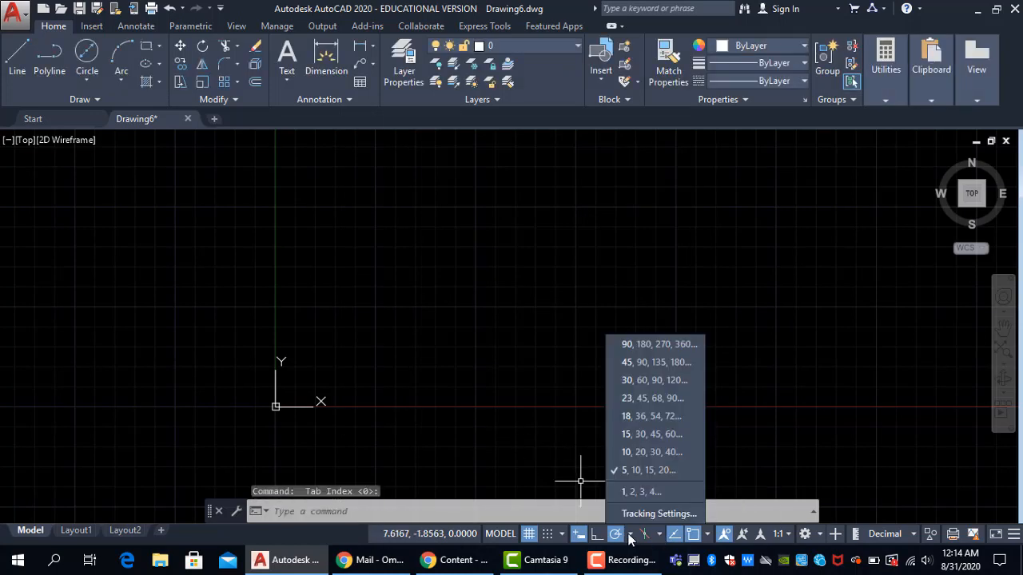
{"action": "left_click", "coordinate": [628, 490]}
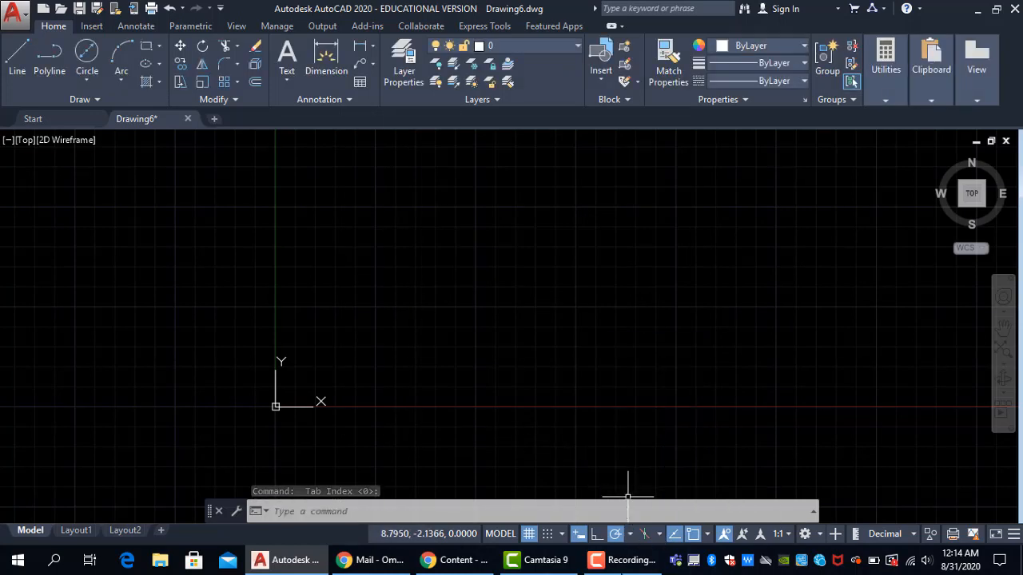
{"action": "left_click", "coordinate": [630, 535]}
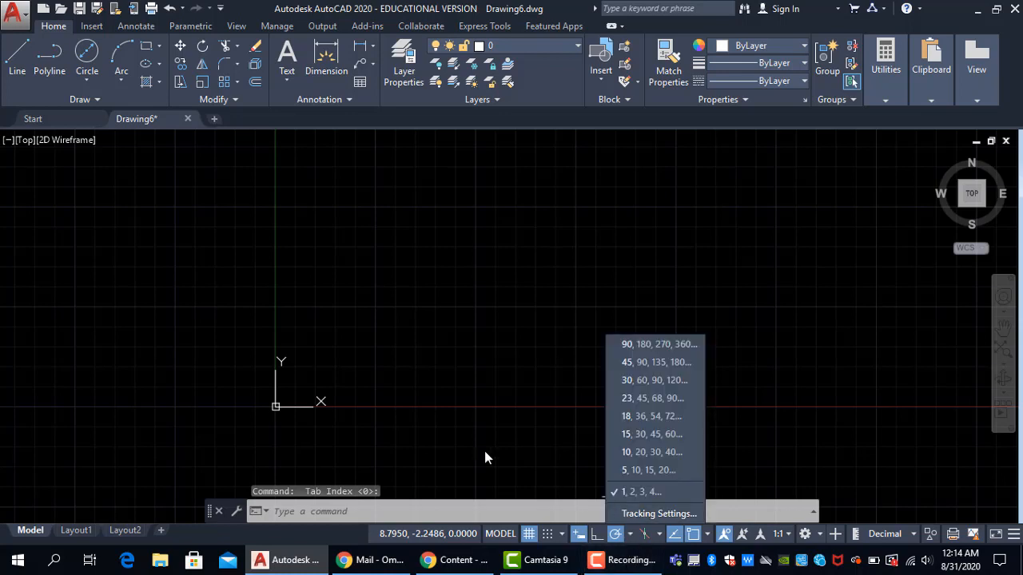
{"action": "left_click", "coordinate": [344, 287]}
- Draw a line 6 units long at 15°, with the polar tracking increment set to 15, 30, 45, 60 degrees
{"action": "left_click", "coordinate": [17, 56]}
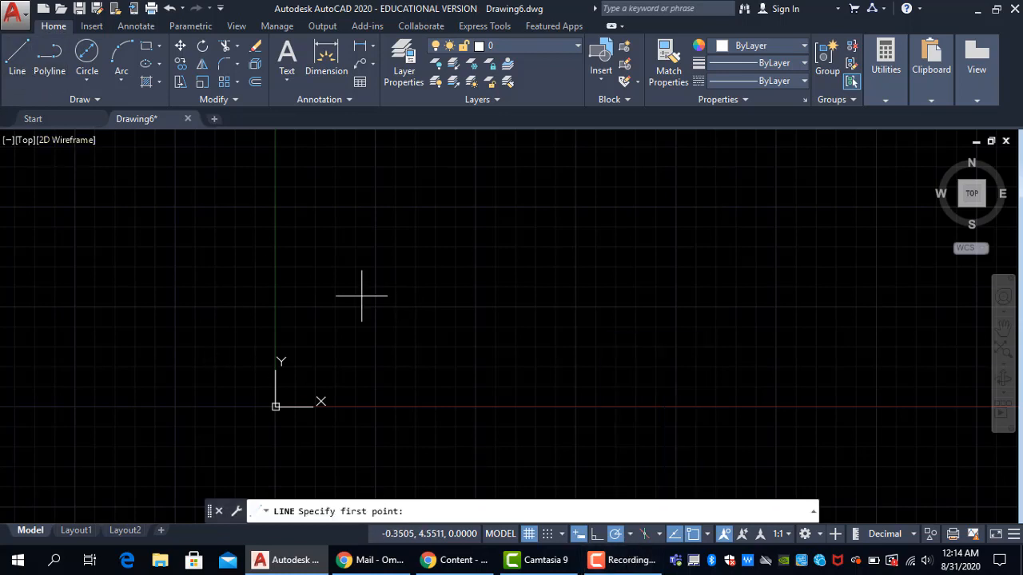
{"action": "left_click", "coordinate": [418, 363]}
{"action": "scroll", "coordinate": [572, 361], "scroll_direction": "up", "scroll_amount": 4}
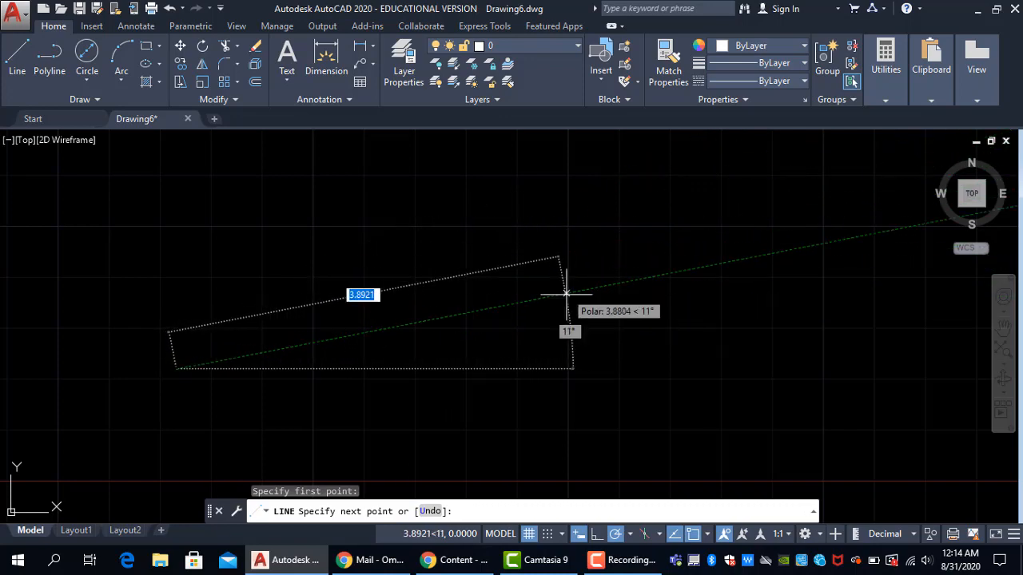
{"action": "scroll", "coordinate": [566, 294], "scroll_direction": "down", "scroll_amount": 3}
{"action": "scroll", "coordinate": [549, 228], "scroll_direction": "up", "scroll_amount": 2}
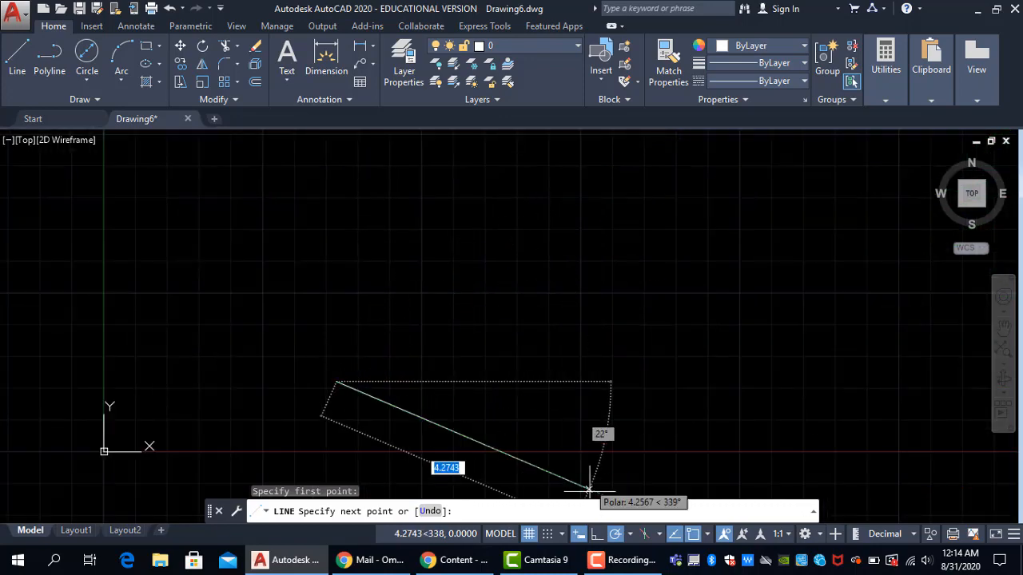
{"action": "left_click", "coordinate": [628, 534]}
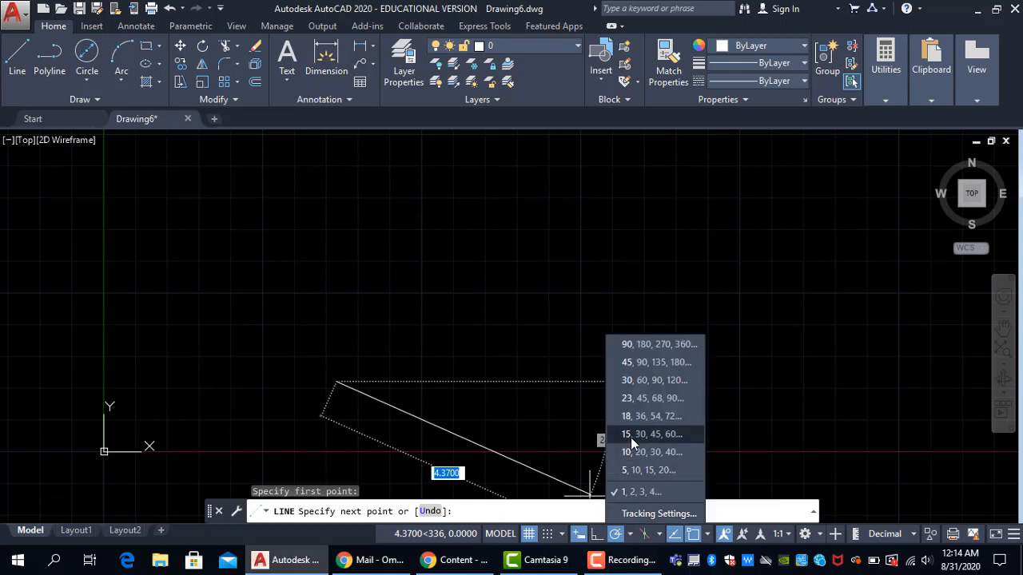
{"action": "left_click", "coordinate": [631, 437]}
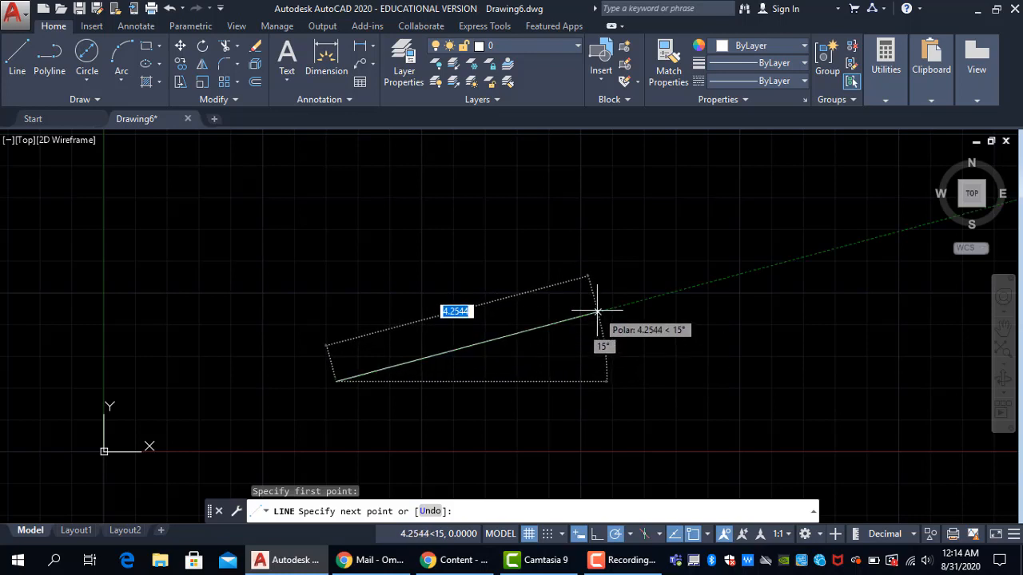
{"action": "type", "text": "6"}
{"action": "key", "text": "Return"}
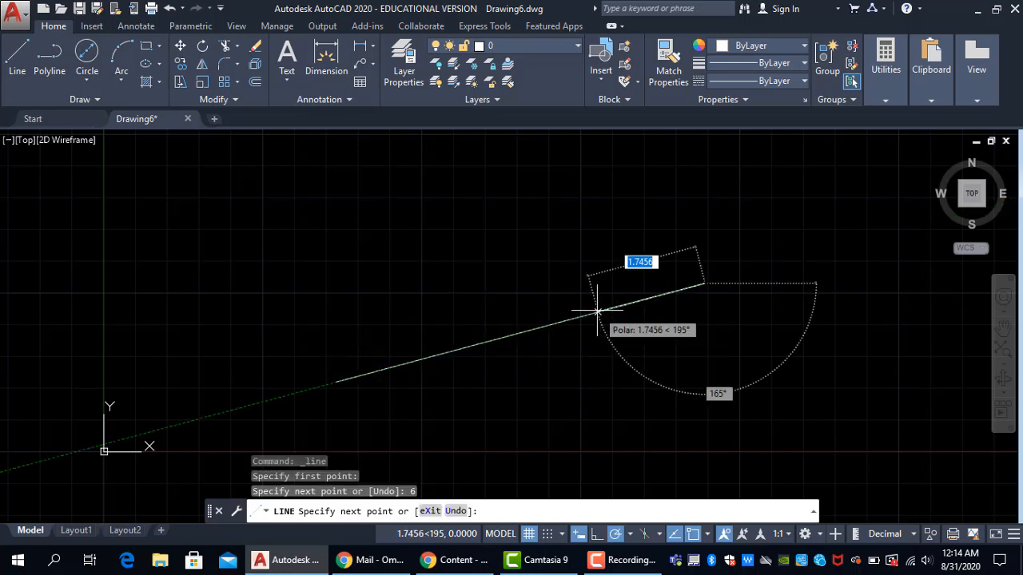
{"action": "key", "text": "Return"}
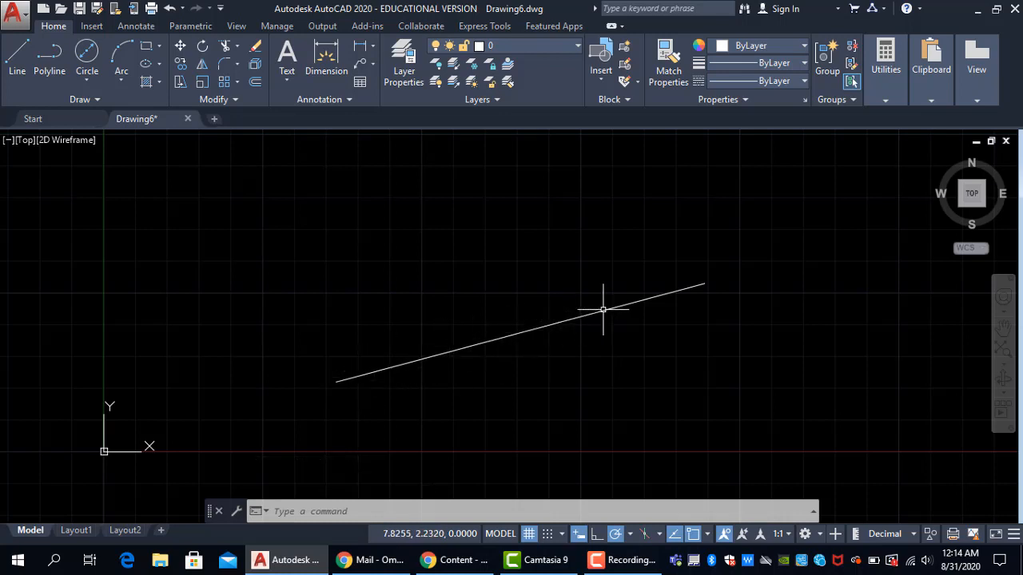
- Draw a second line 6 units long at 60° from the lower-left endpoint of the existing line
{"action": "type", "text": "l"}
{"action": "key", "text": "Return"}
{"action": "left_click", "coordinate": [337, 382]}
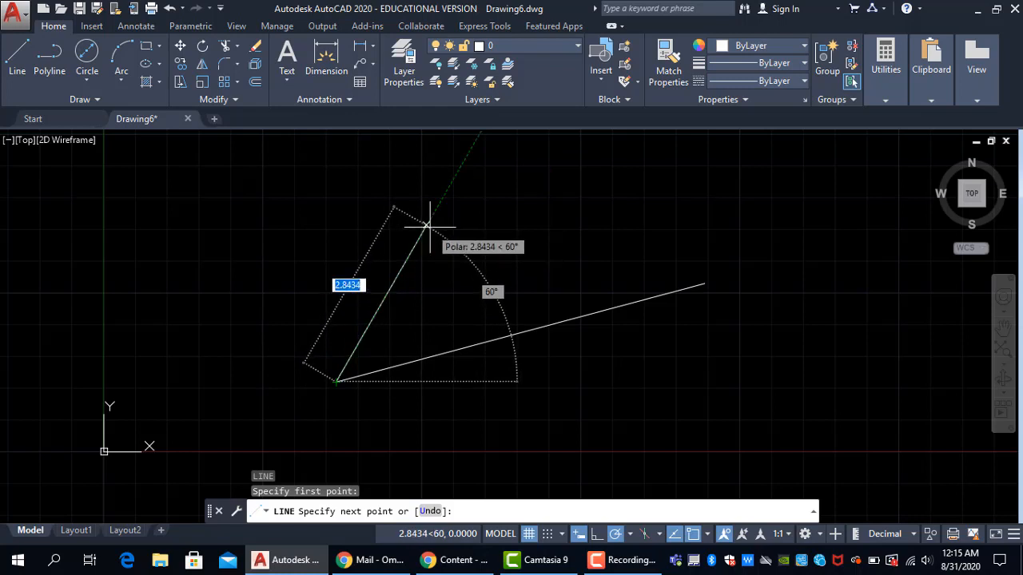
{"action": "type", "text": "6"}
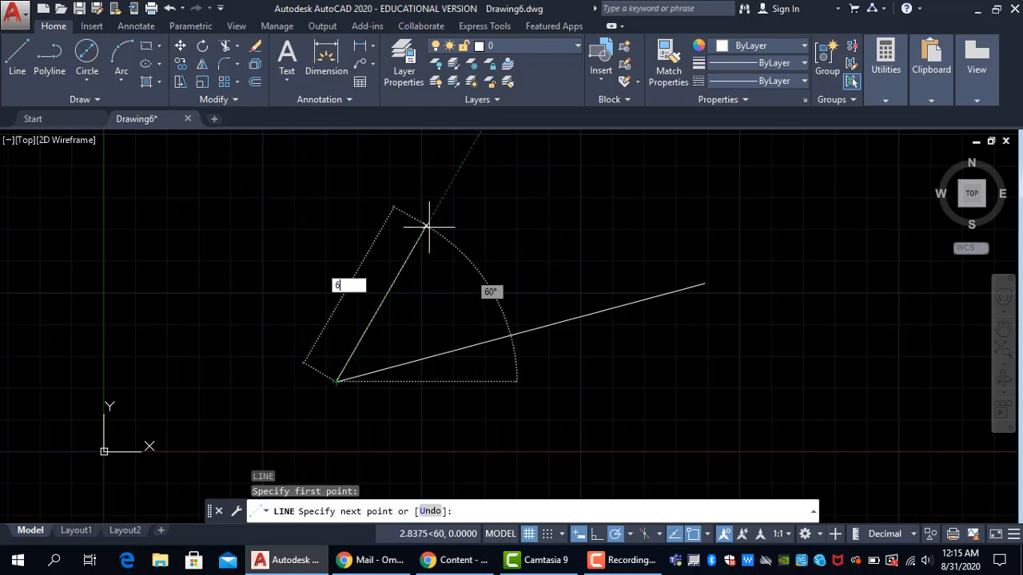
{"action": "key", "text": "Return"}
{"action": "key", "text": "Return"}
{"action": "scroll", "coordinate": [429, 227], "scroll_direction": "down", "scroll_amount": 4}
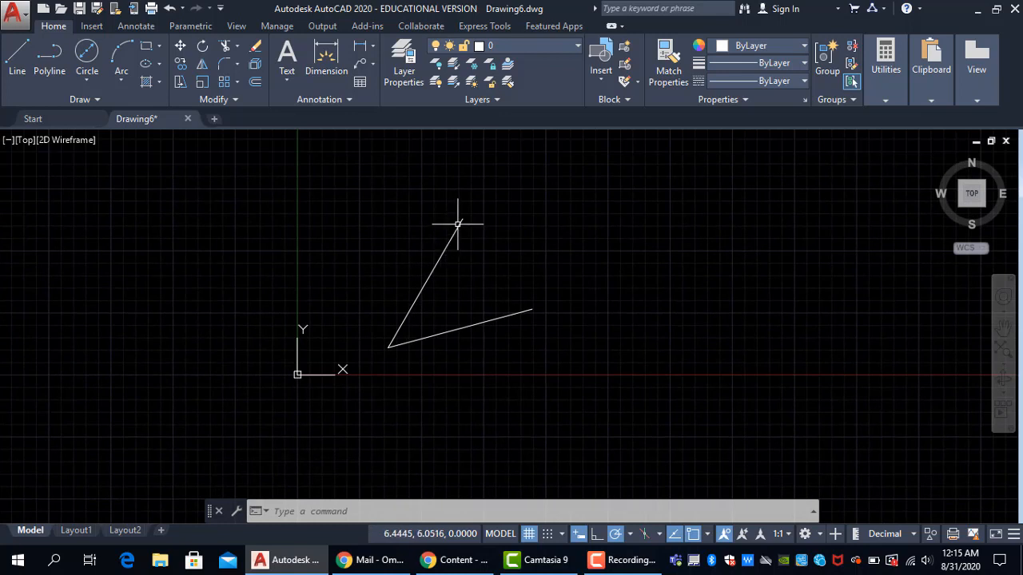
{"action": "scroll", "coordinate": [430, 349], "scroll_direction": "up", "scroll_amount": 2}
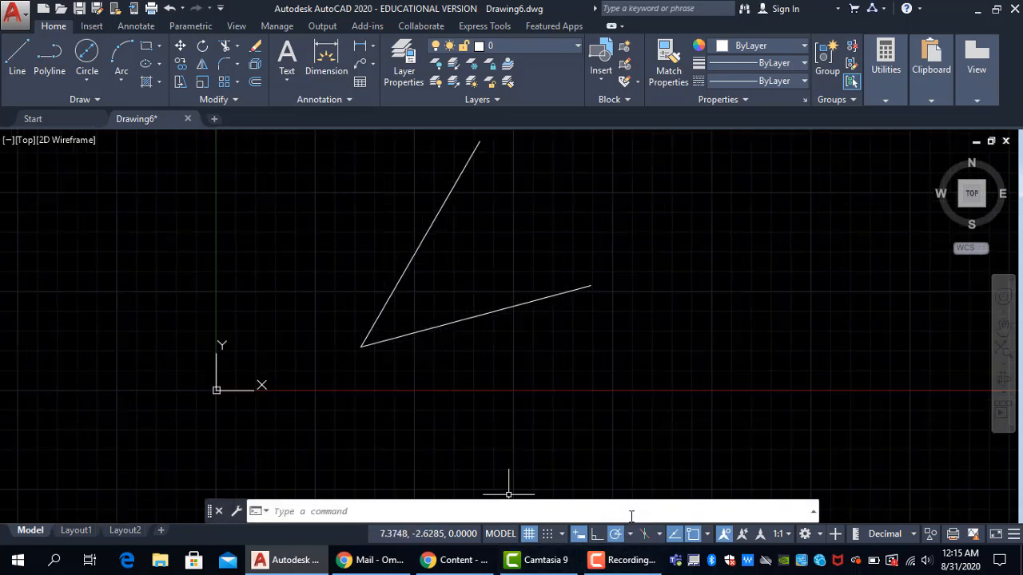
{"action": "middle_click_drag", "start_coordinate": [513, 337], "coordinate": [523, 392]}
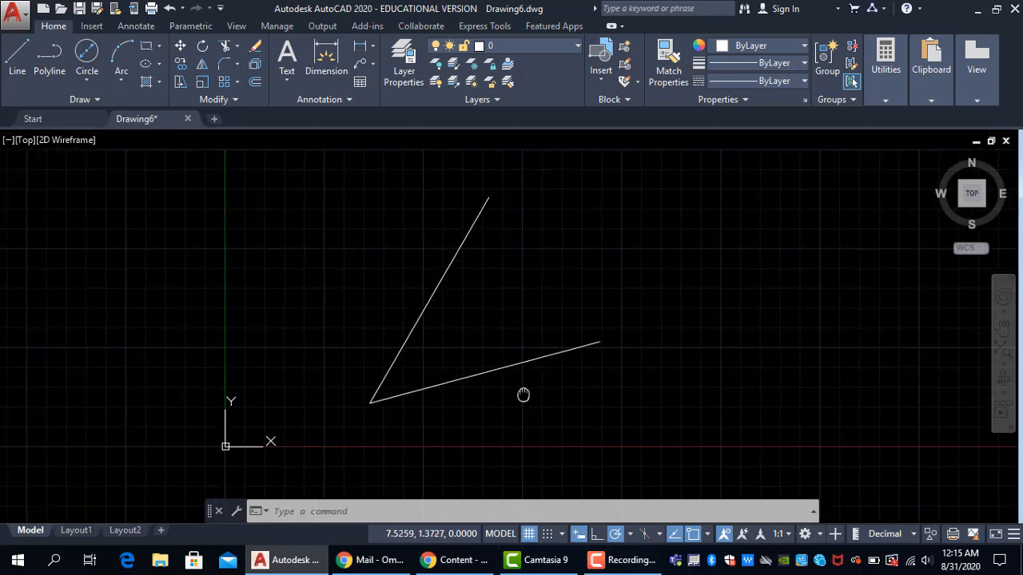
- Erase both angled lines from the drawing
{"action": "left_click", "coordinate": [544, 397]}
{"action": "left_click", "coordinate": [388, 259]}
{"action": "type", "text": "e"}
{"action": "key", "text": "Return"}
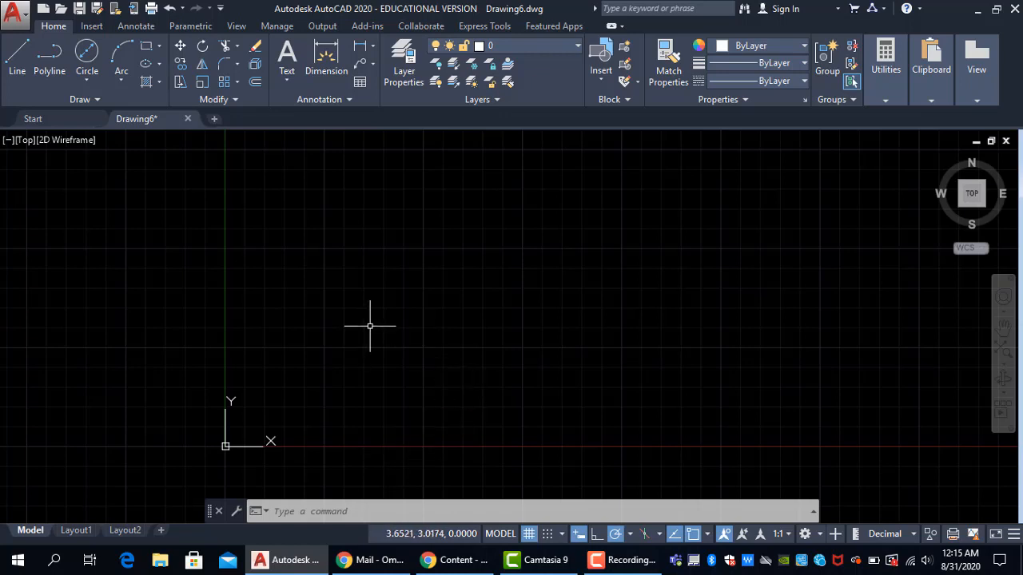
{"action": "type", "text": "ec"}
{"action": "key", "text": "Return"}
{"action": "left_click", "coordinate": [353, 242]}
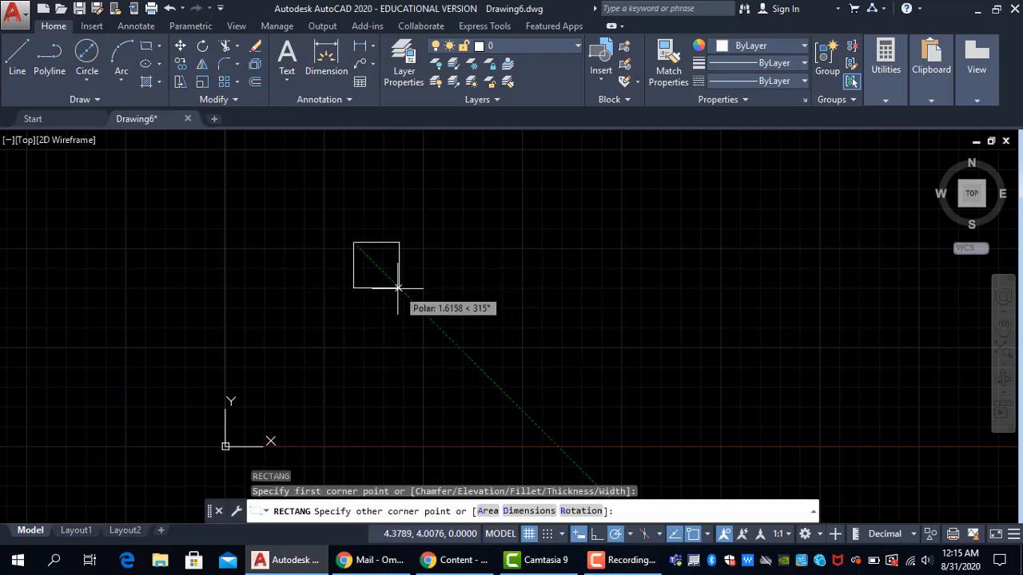
{"action": "key", "text": "Escape"}
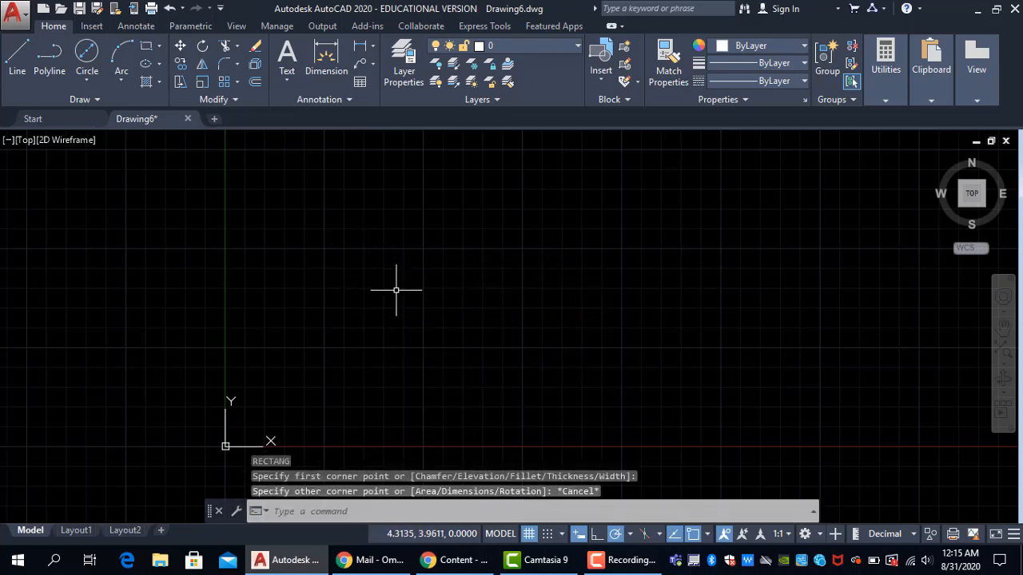
- Draw a horizontal line about 7.12 units long above the X axis
{"action": "type", "text": "l"}
{"action": "key", "text": "Return"}
{"action": "left_click", "coordinate": [360, 362]}
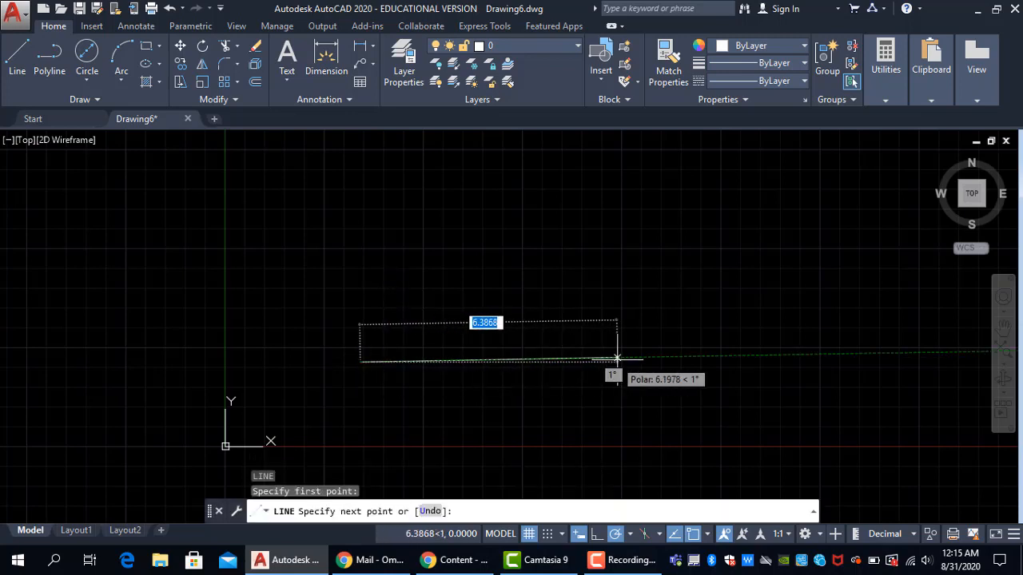
{"action": "left_click", "coordinate": [642, 362]}
{"action": "key", "text": "Escape"}
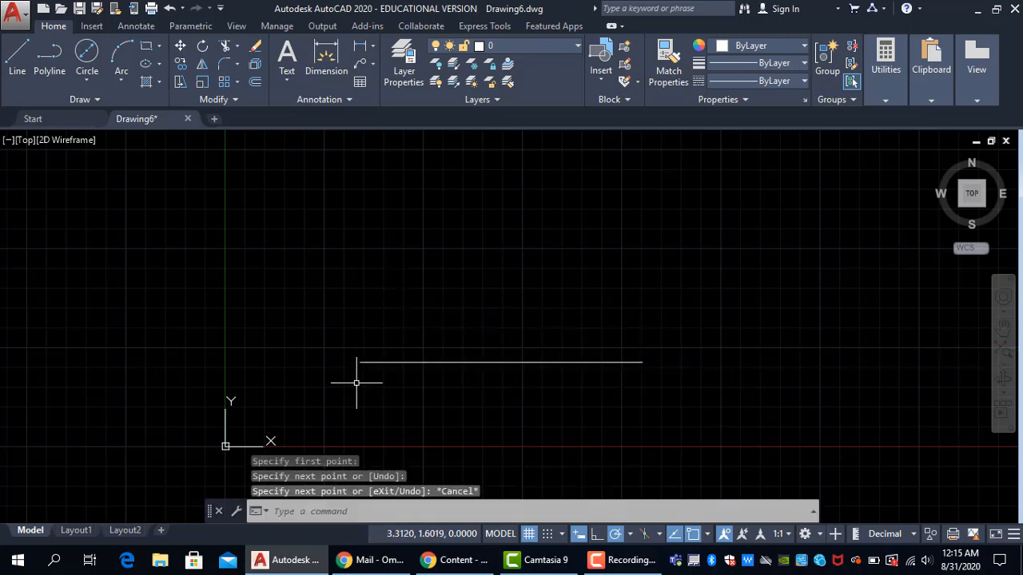
- Turn off object snap tracking and draw a parallel line about 7.12 units long just above the first, aligning its ends by eye
{"action": "scroll", "coordinate": [357, 383], "scroll_direction": "up", "scroll_amount": 2}
{"action": "middle_click_drag", "start_coordinate": [361, 384], "coordinate": [361, 423]}
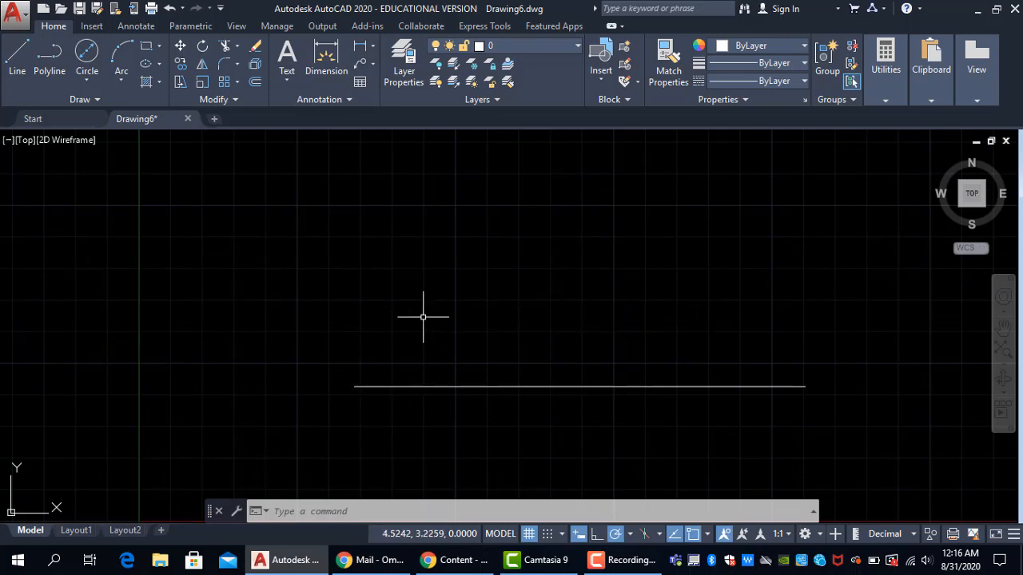
{"action": "scroll", "coordinate": [345, 326], "scroll_direction": "down", "scroll_amount": 2}
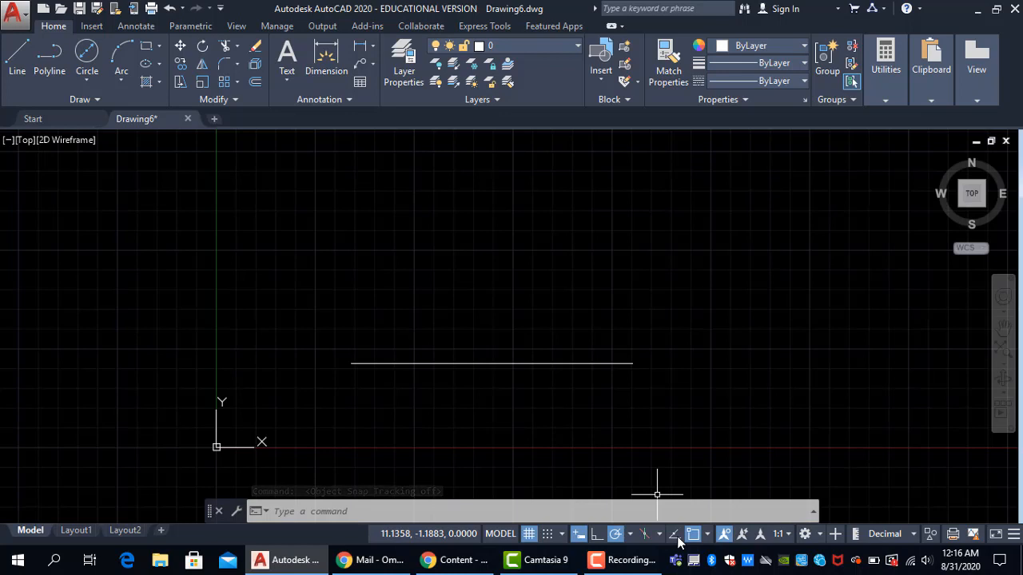
{"action": "left_click", "coordinate": [17, 58]}
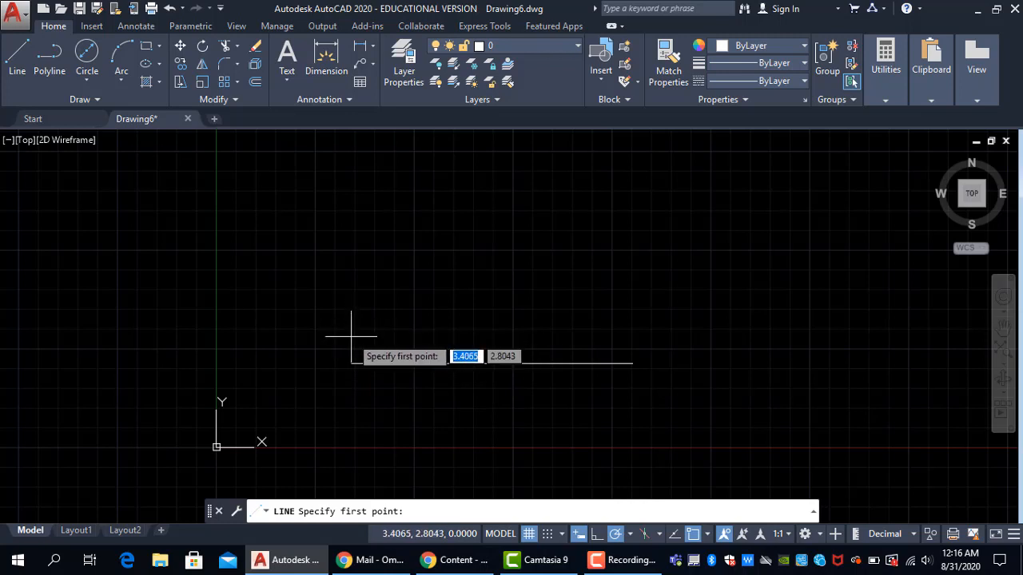
{"action": "scroll", "coordinate": [348, 348], "scroll_direction": "up", "scroll_amount": 2}
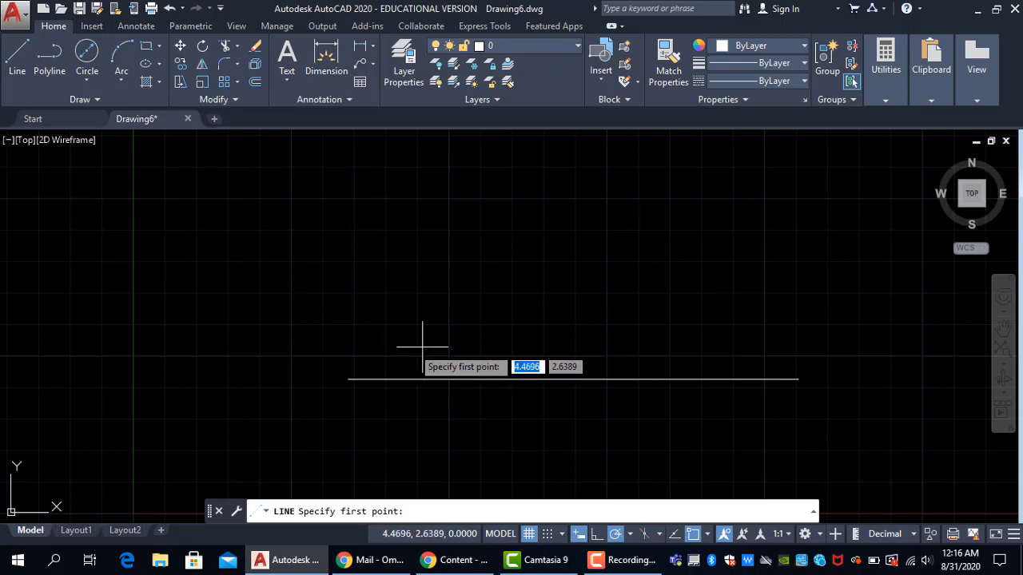
{"action": "left_click", "coordinate": [348, 352]}
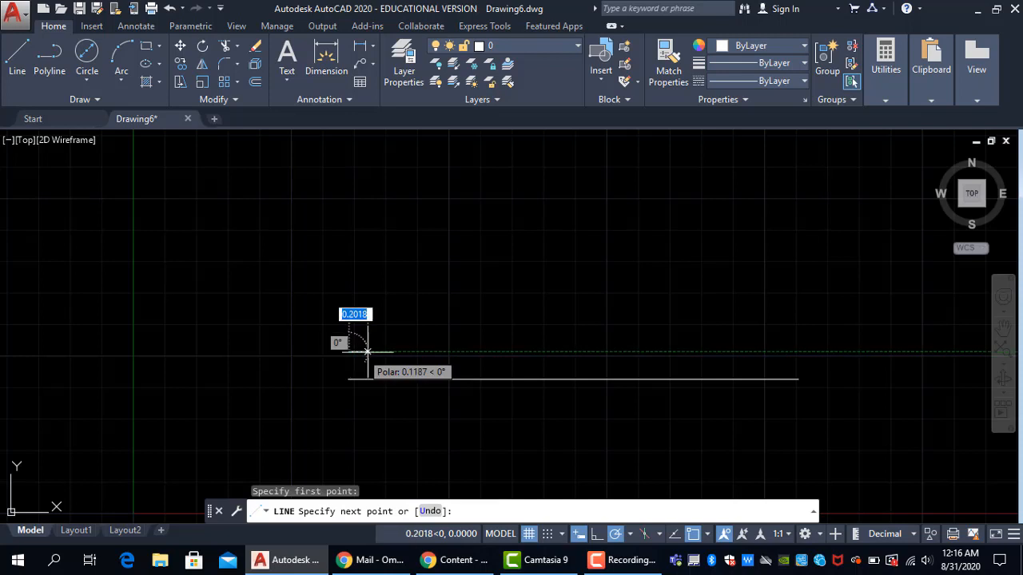
{"action": "left_click", "coordinate": [798, 351]}
{"action": "key", "text": "Escape"}
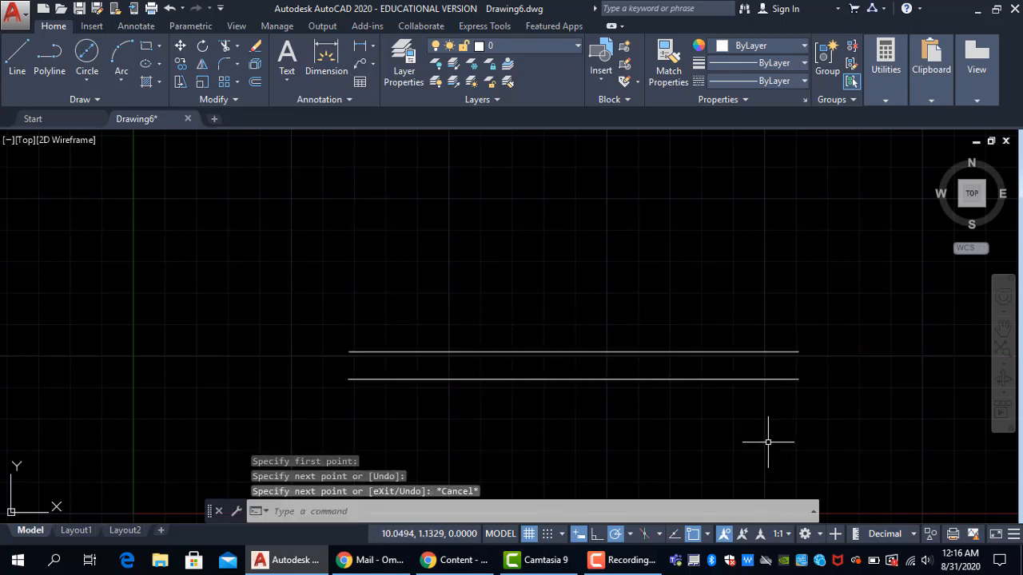
- Measure the lengths of the lower and upper horizontal lines with the DIST command
{"action": "type", "text": "DI"}
{"action": "key", "text": "Return"}
{"action": "left_click", "coordinate": [349, 379]}
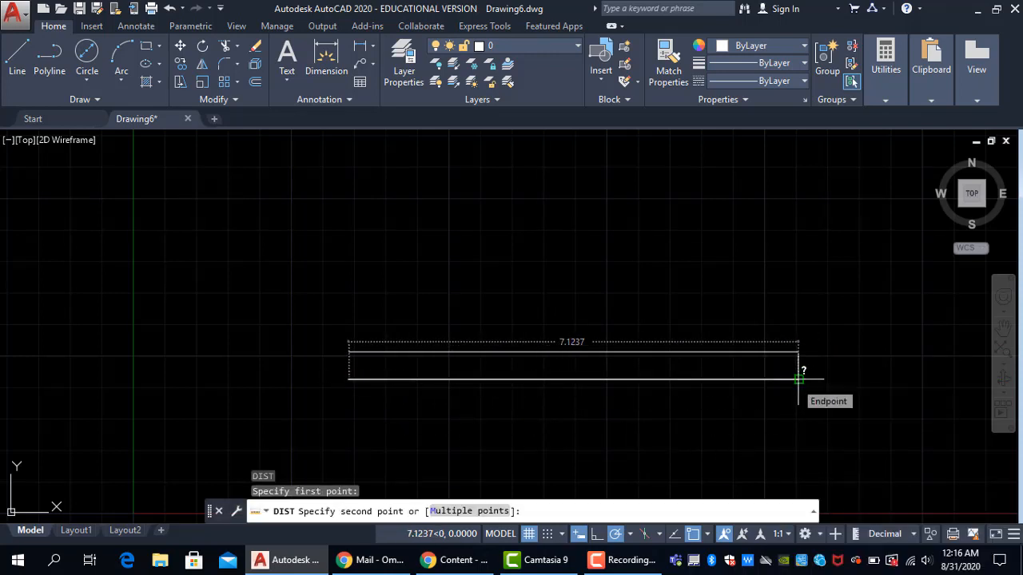
{"action": "key", "text": "Escape"}
{"action": "key", "text": "Return"}
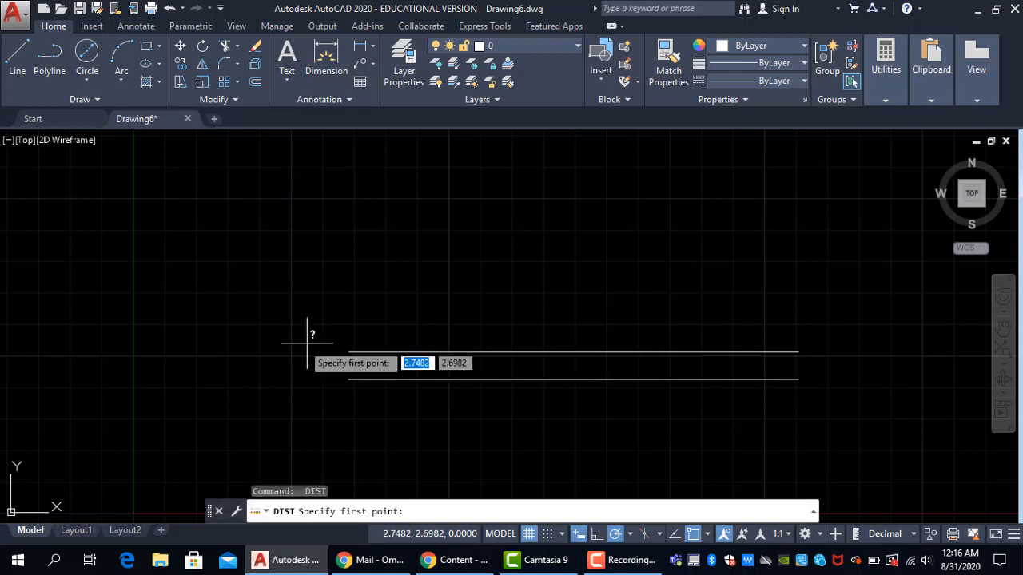
{"action": "left_click", "coordinate": [348, 351]}
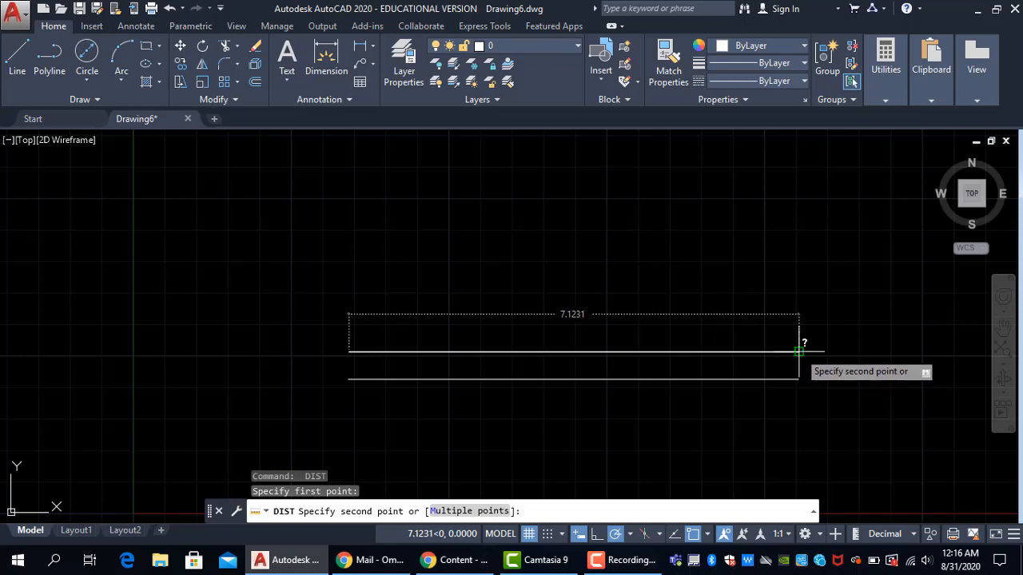
{"action": "key", "text": "Escape"}
- Erase the upper horizontal line
{"action": "left_click", "coordinate": [766, 357]}
{"action": "left_click", "coordinate": [718, 337]}
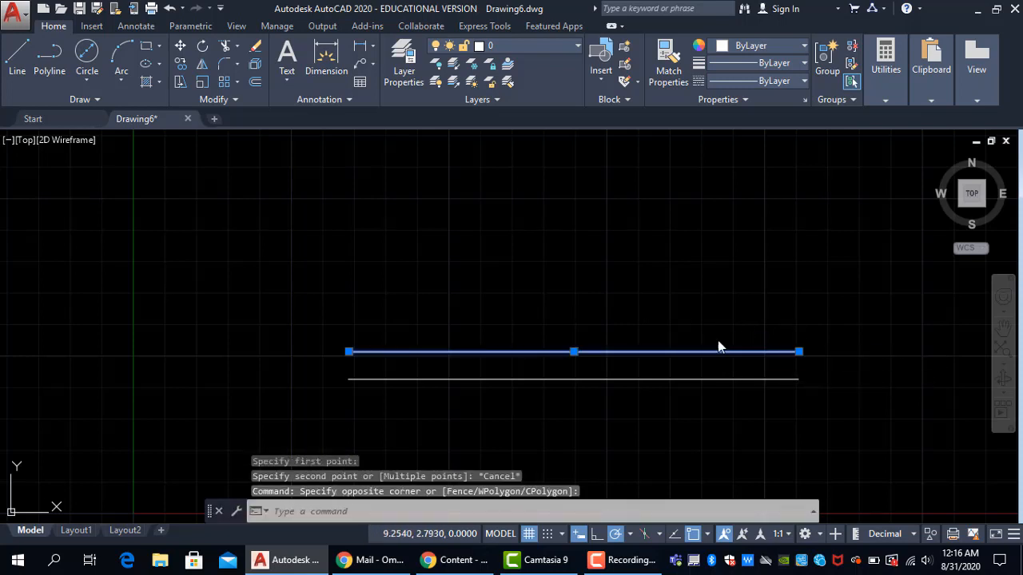
{"action": "type", "text": "e"}
{"action": "key", "text": "Return"}
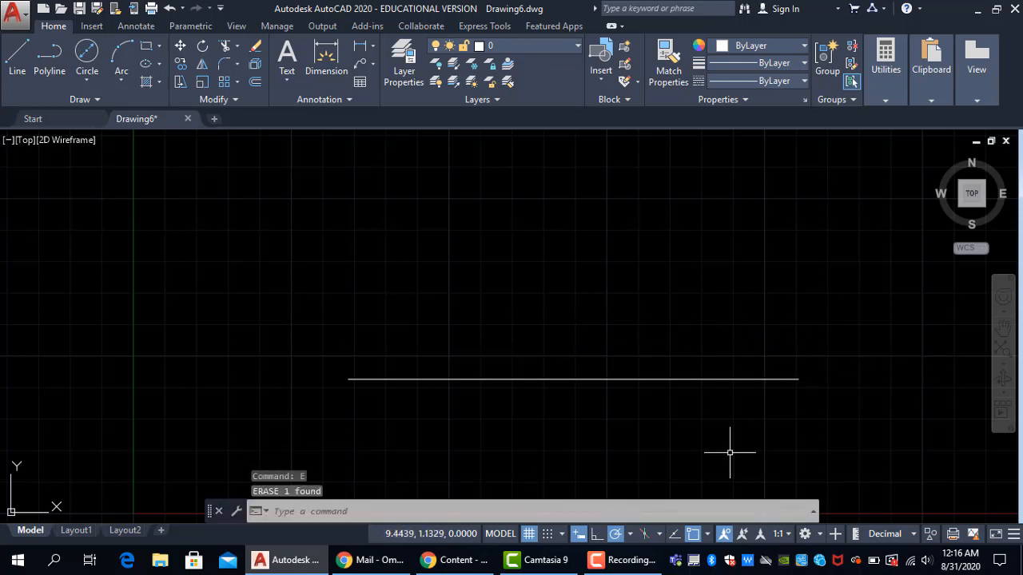
- Turn on object snap tracking and draw a horizontal line above the existing one, tracking both of its endpoints to match its length
{"action": "left_click", "coordinate": [673, 534]}
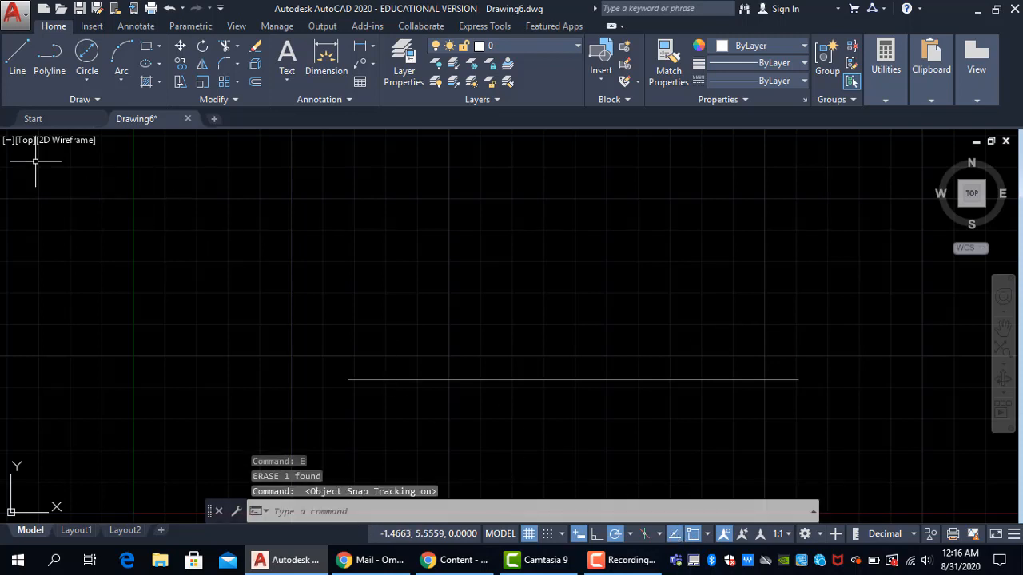
{"action": "left_click", "coordinate": [16, 55]}
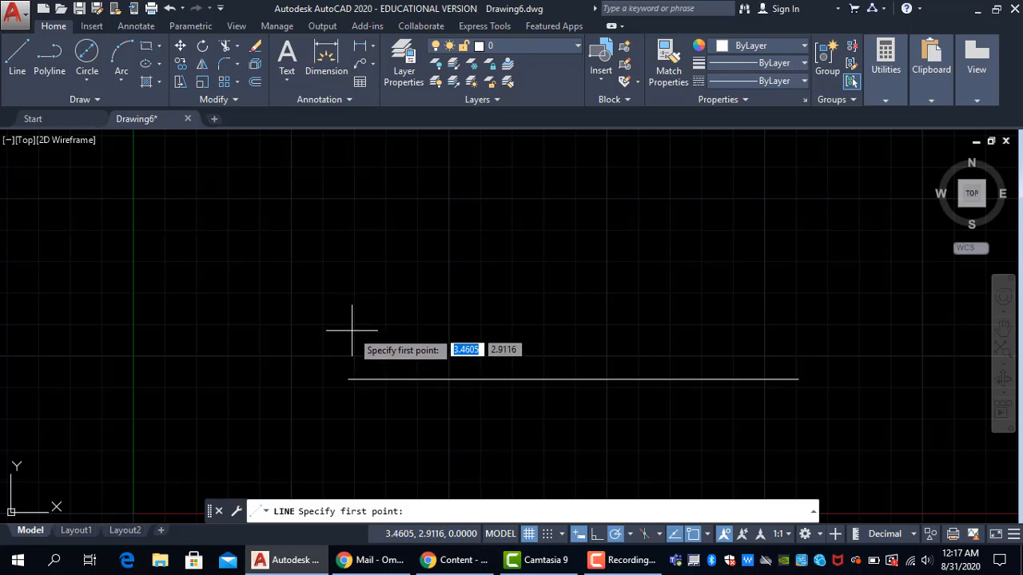
{"action": "left_click", "coordinate": [348, 288]}
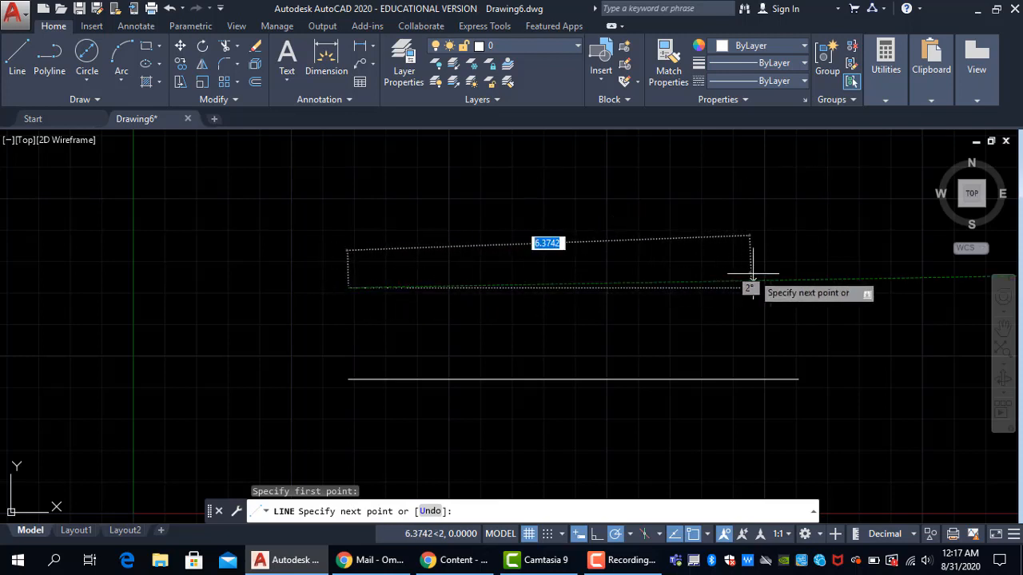
{"action": "left_click", "coordinate": [798, 287]}
{"action": "key", "text": "Escape"}
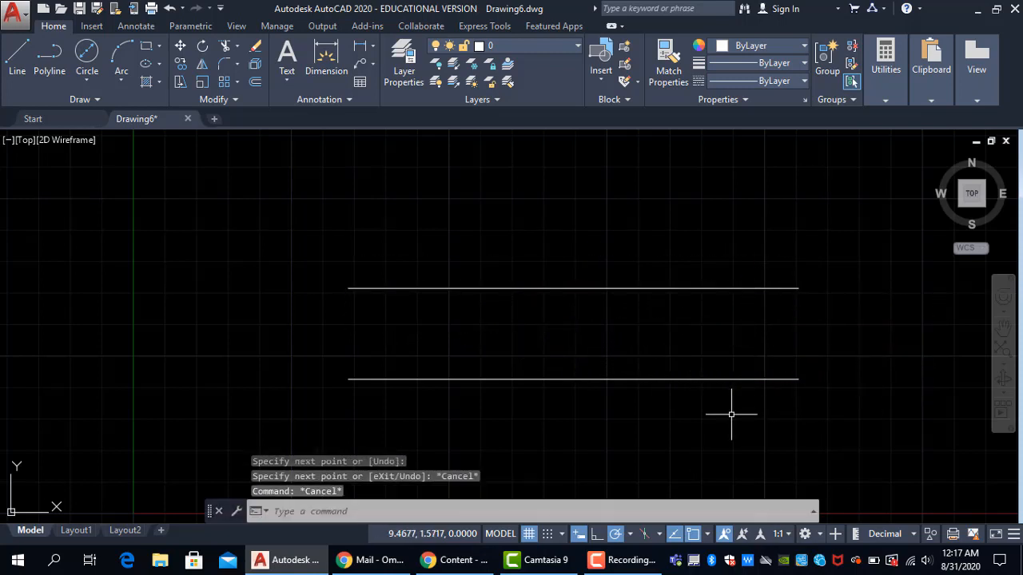
- Measure the existing lower line and the newly tracked upper line with DIST to compare their lengths
{"action": "type", "text": "dist"}
{"action": "key", "text": "Return"}
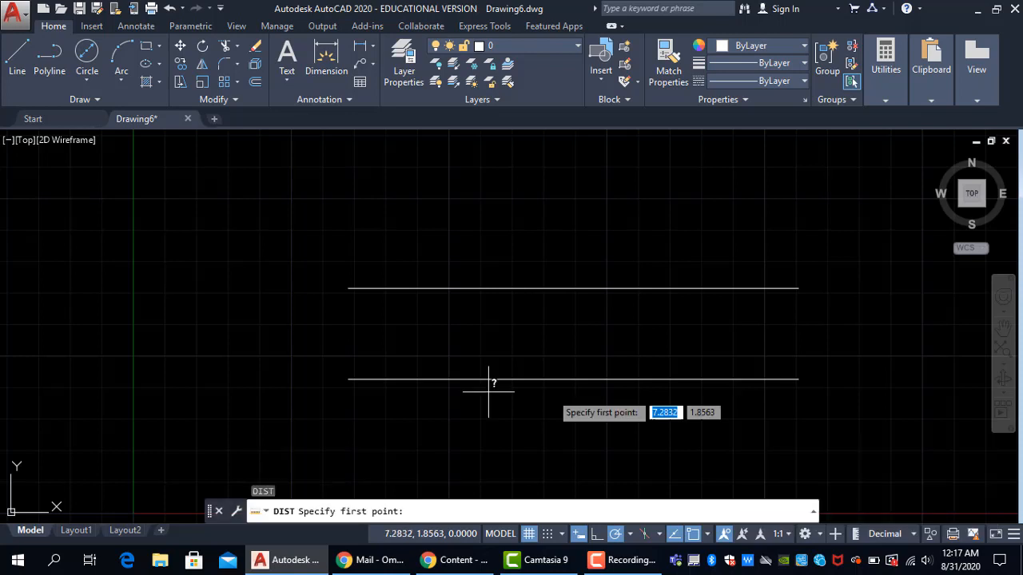
{"action": "left_click", "coordinate": [349, 378]}
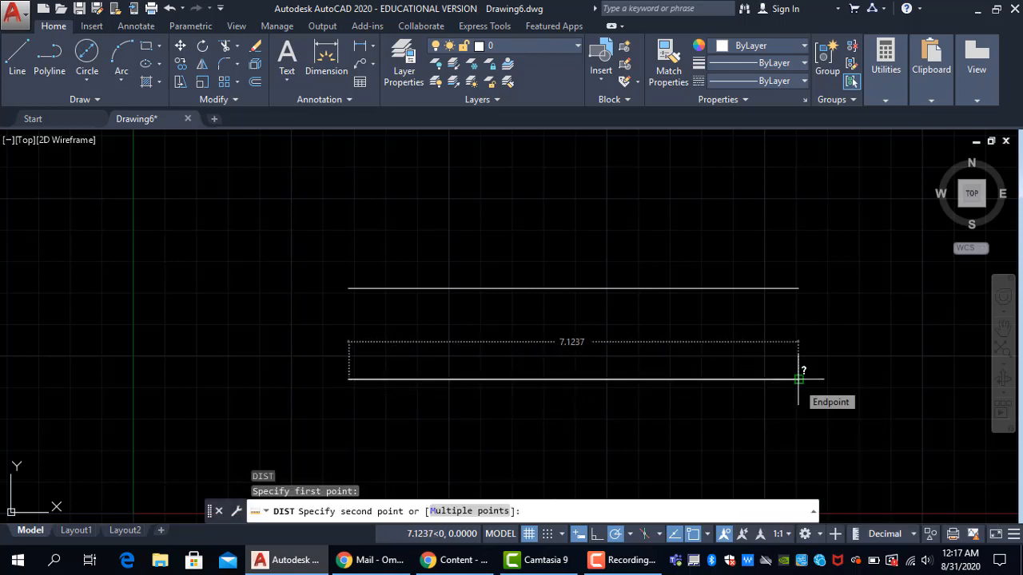
{"action": "type", "text": "8"}
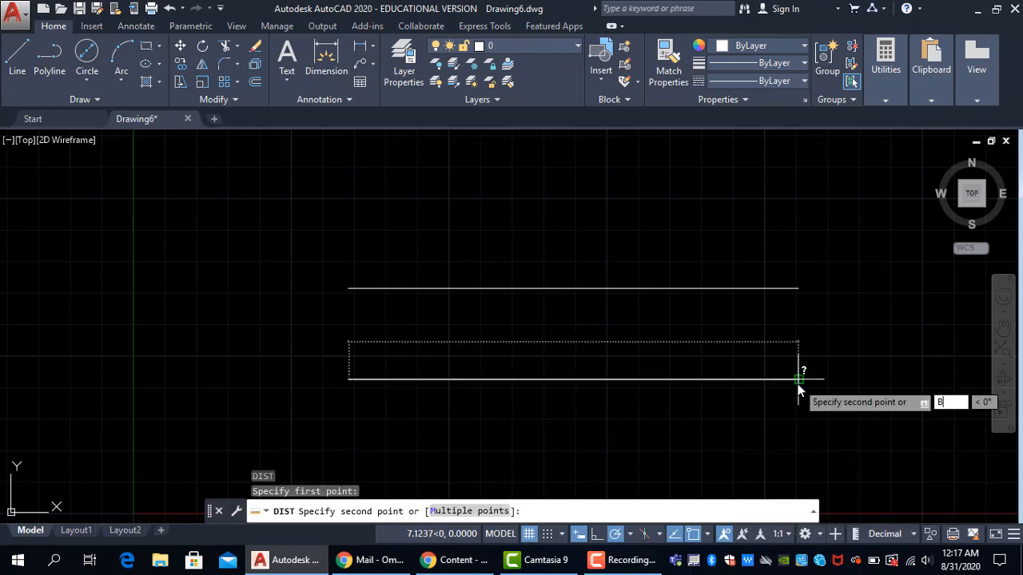
{"action": "key", "text": "Escape"}
{"action": "key", "text": "Return"}
{"action": "left_click", "coordinate": [349, 287]}
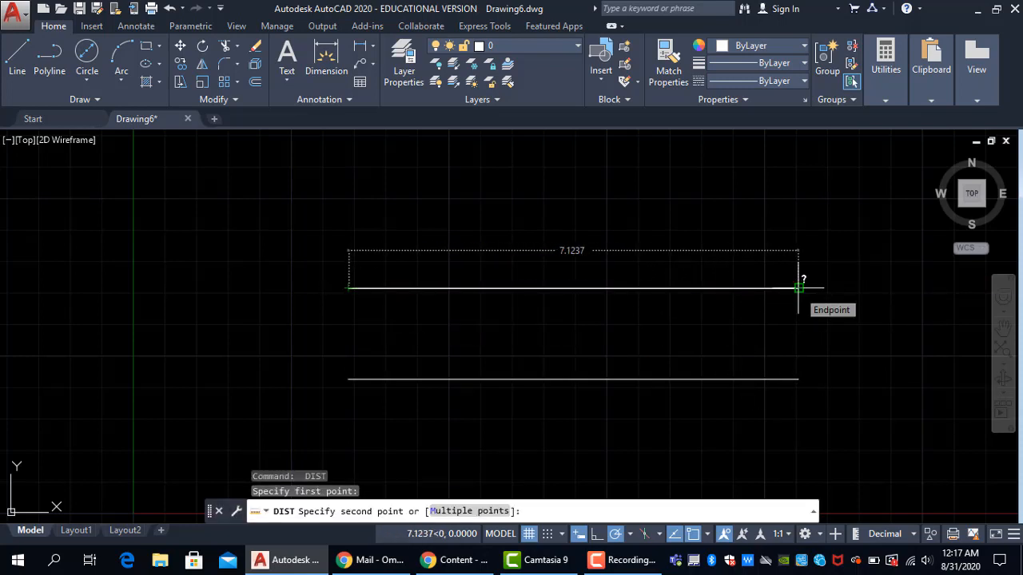
{"action": "key", "text": "Escape"}
- Draw a rectangle beside the right ends of the two horizontal lines
{"action": "scroll", "coordinate": [731, 359], "scroll_direction": "down", "scroll_amount": 2}
{"action": "middle_click_drag", "start_coordinate": [730, 359], "coordinate": [584, 347]}
{"action": "type", "text": "RE"}
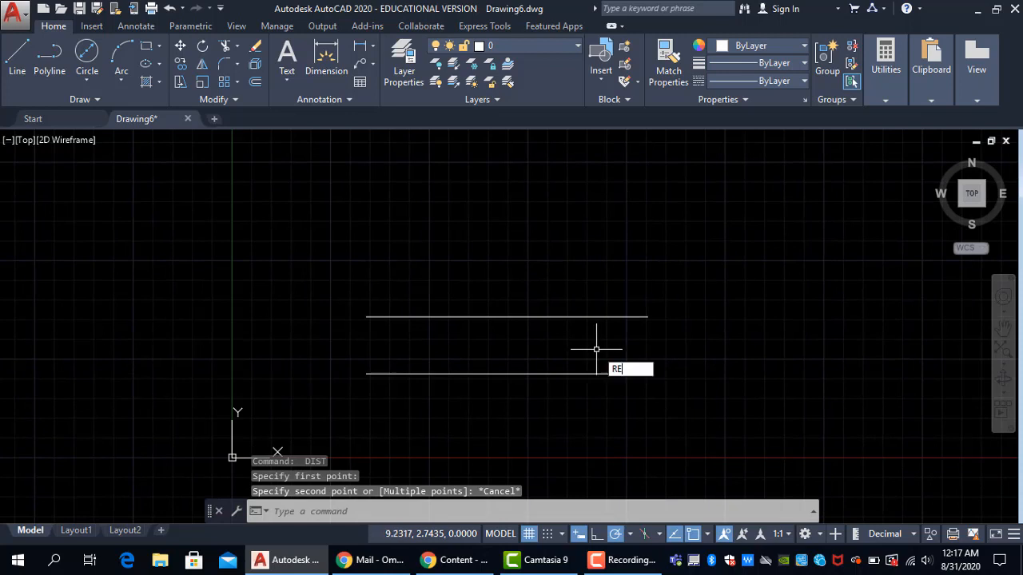
{"action": "type", "text": "C"}
{"action": "key", "text": "Return"}
{"action": "left_click", "coordinate": [706, 300]}
{"action": "left_click", "coordinate": [802, 379]}
{"action": "key", "text": "Escape"}
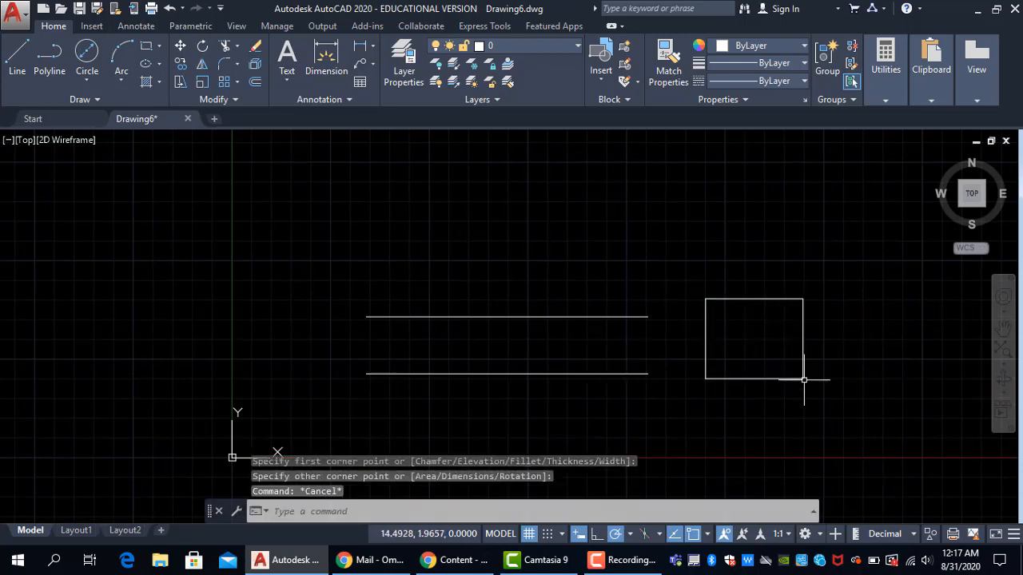
- Draw a vertical line to the right of the rectangle, tracking its upper and lower corners to match its height
{"action": "middle_click_drag", "start_coordinate": [804, 379], "coordinate": [664, 381]}
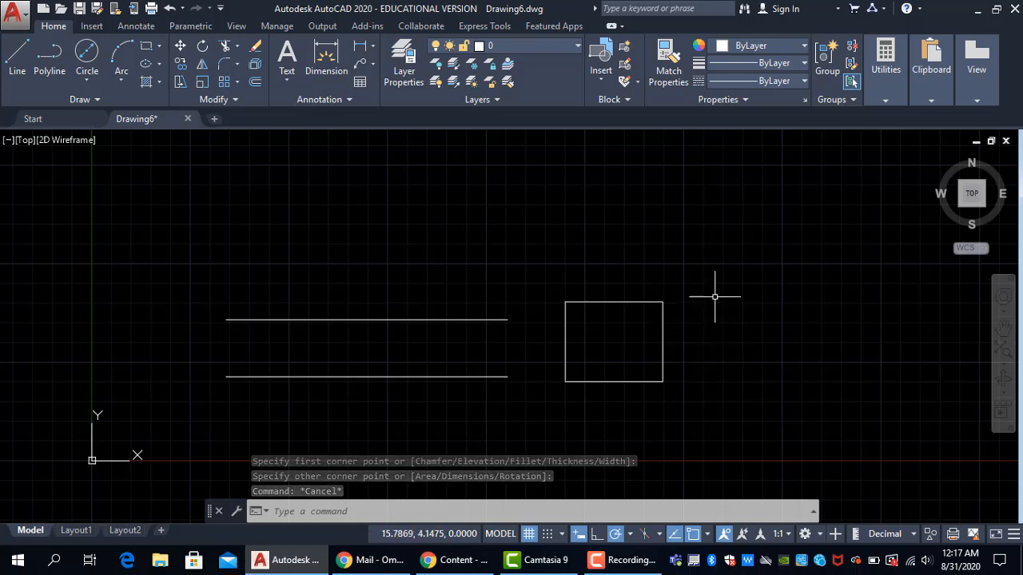
{"action": "left_click", "coordinate": [16, 56]}
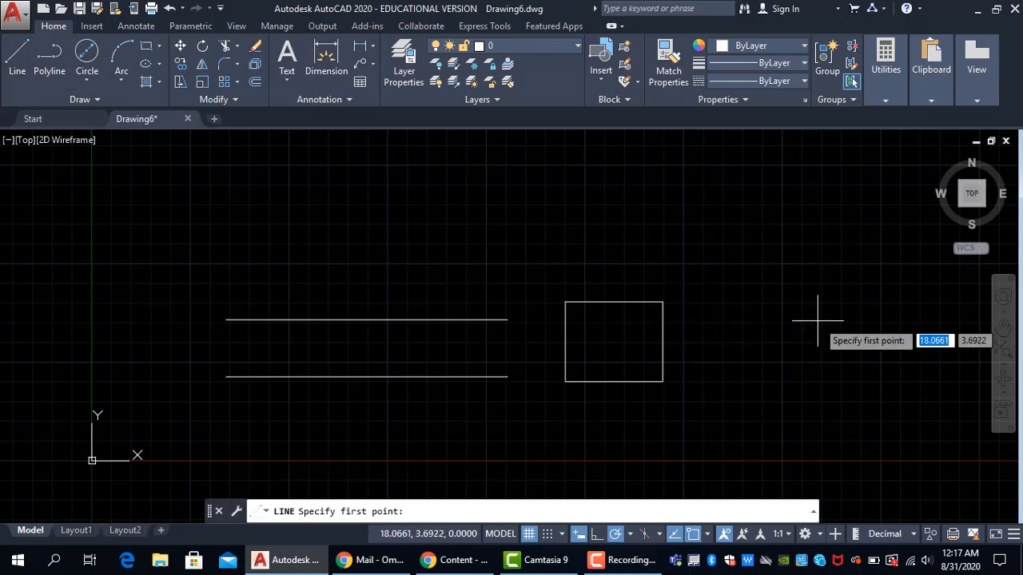
{"action": "left_click", "coordinate": [720, 302]}
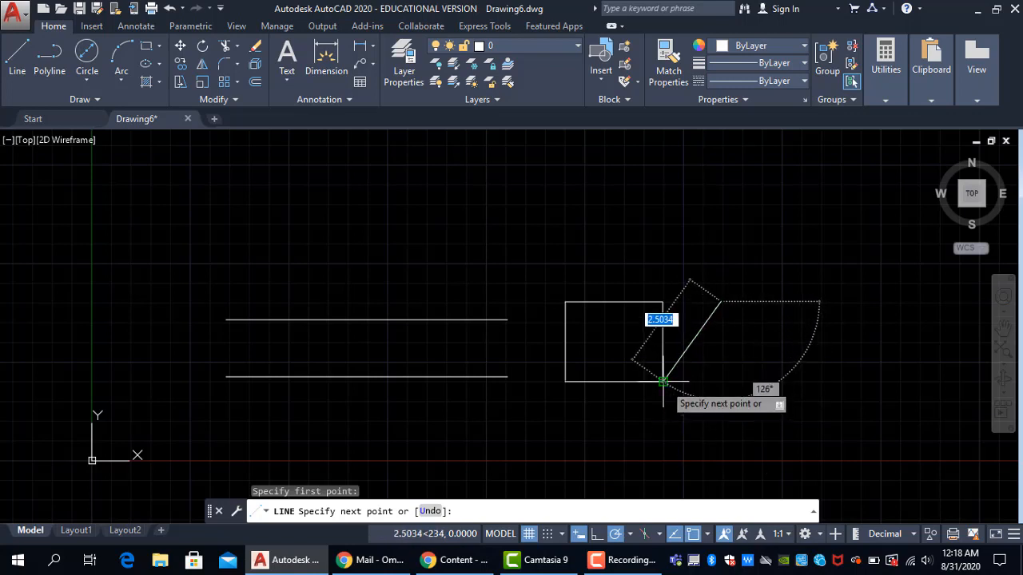
{"action": "left_click", "coordinate": [721, 381]}
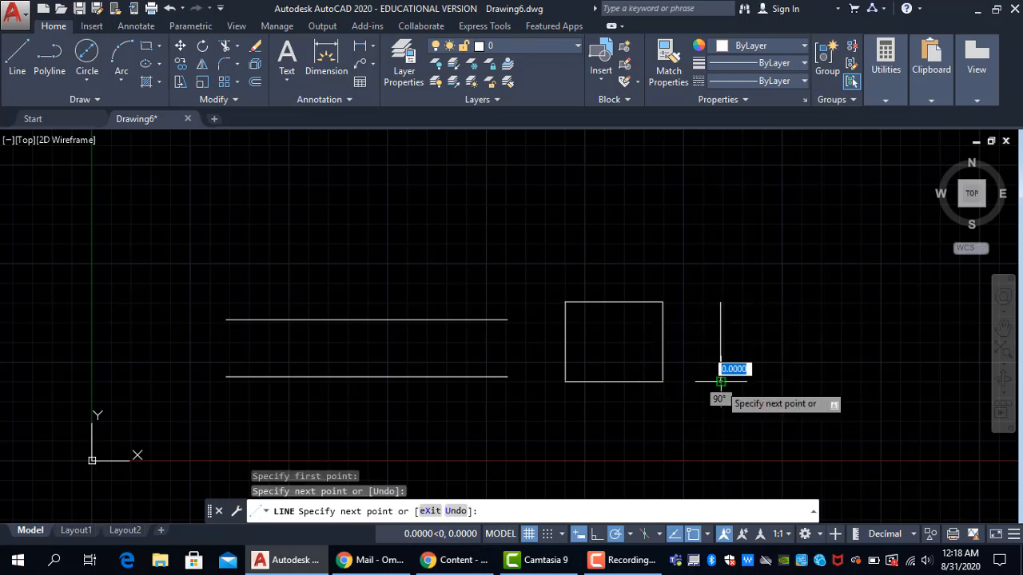
{"action": "key", "text": "Escape"}
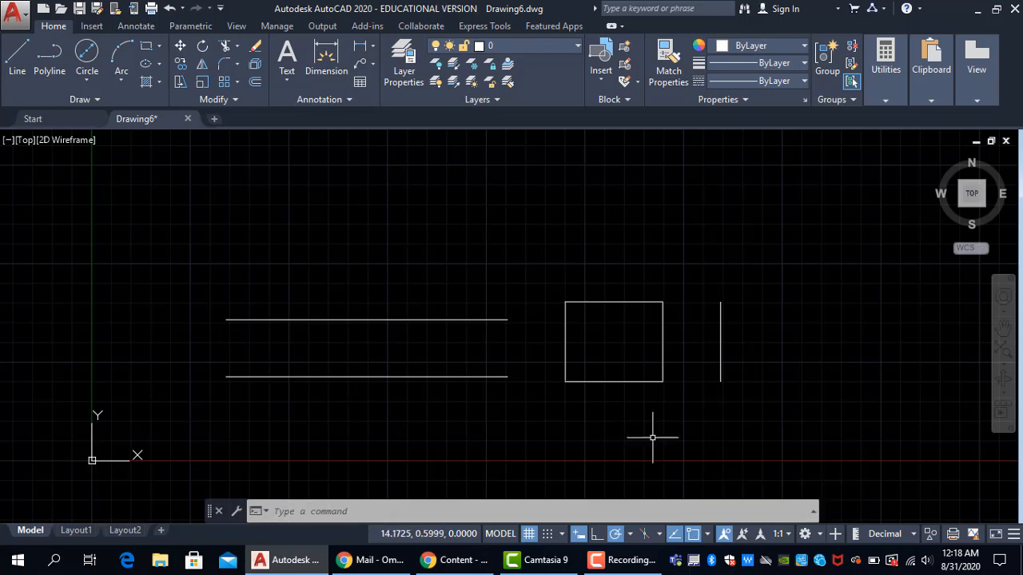
- Turn off object snap and try starting a line at the upper horizontal line's left endpoint
{"action": "left_click", "coordinate": [695, 542]}
{"action": "left_click", "coordinate": [695, 542]}
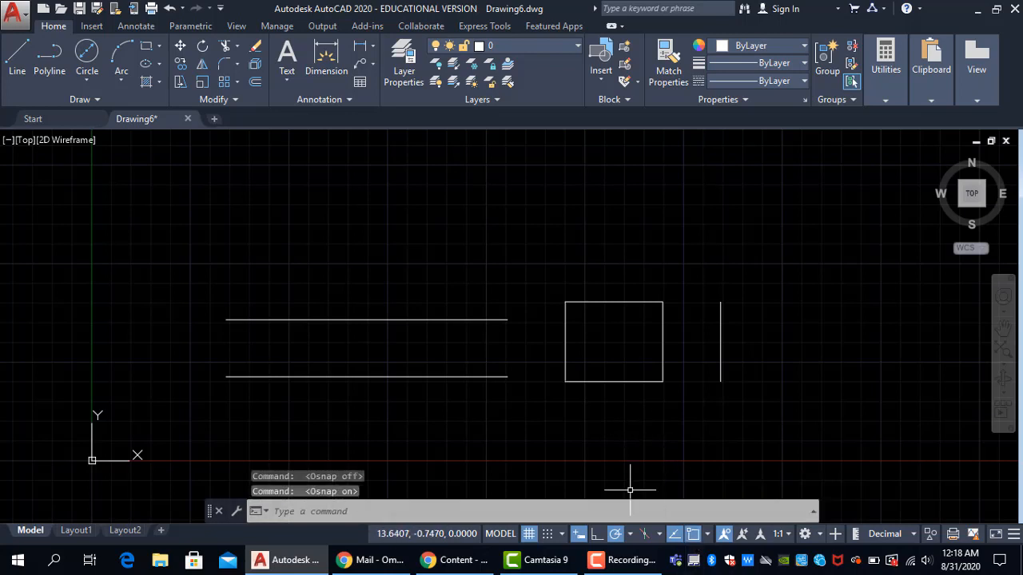
{"action": "type", "text": "l"}
{"action": "key", "text": "Return"}
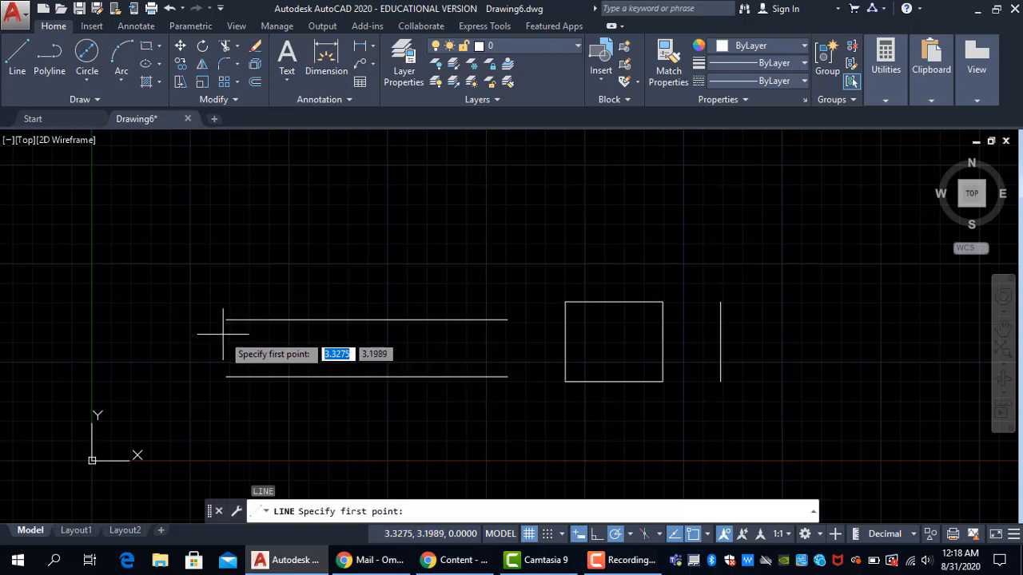
{"action": "scroll", "coordinate": [225, 319], "scroll_direction": "up", "scroll_amount": 2}
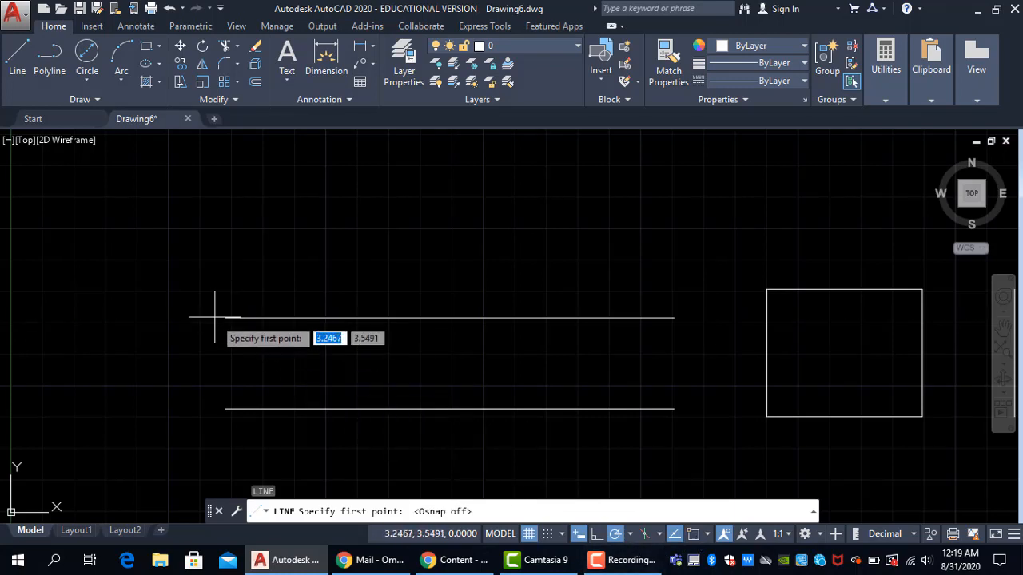
{"action": "key", "text": "Escape"}
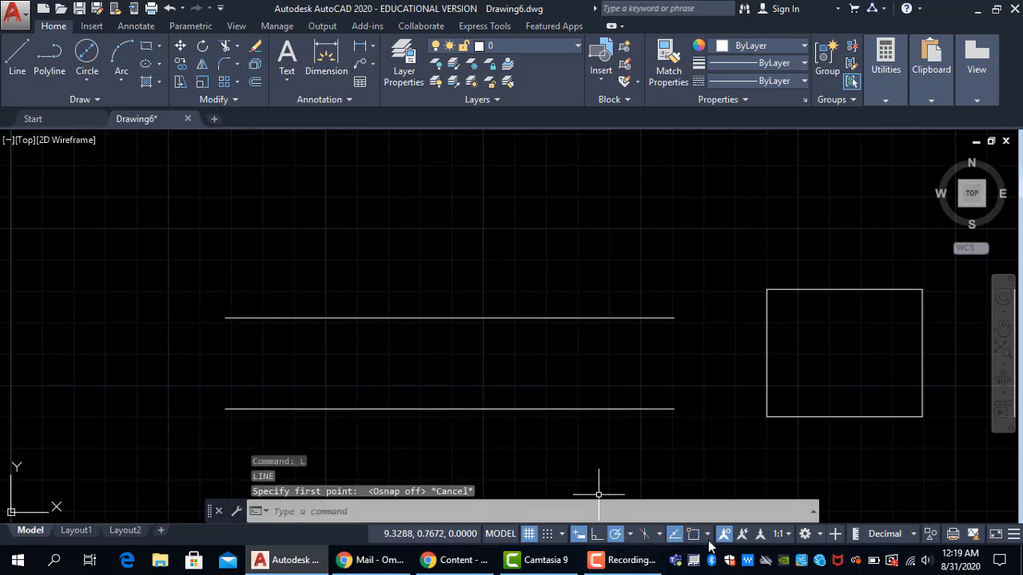
- With object snap off, draw a short vertical line upward from the upper horizontal line's left end, picking the start by eye
{"action": "scroll", "coordinate": [240, 319], "scroll_direction": "up", "scroll_amount": 2}
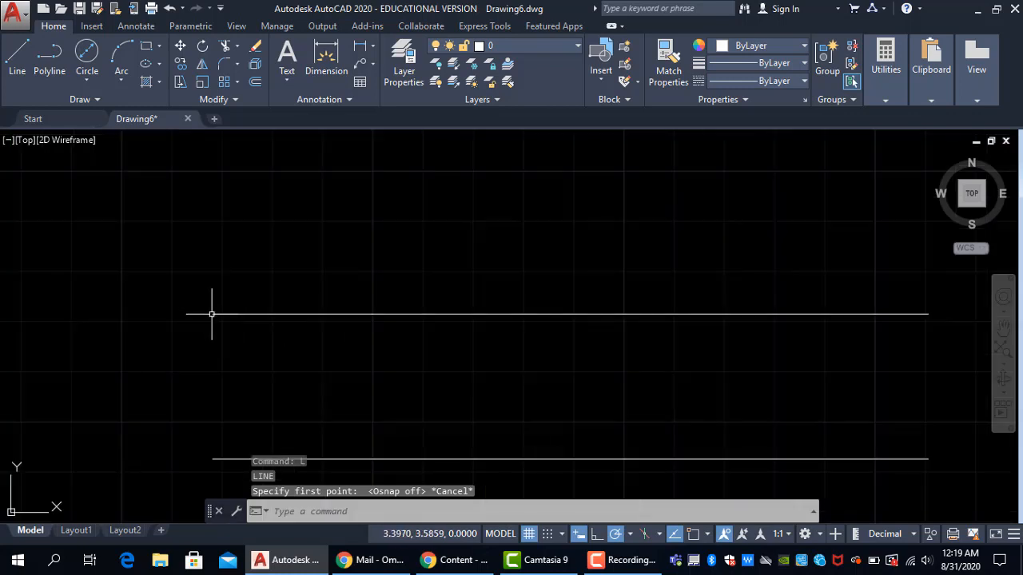
{"action": "left_click", "coordinate": [16, 60]}
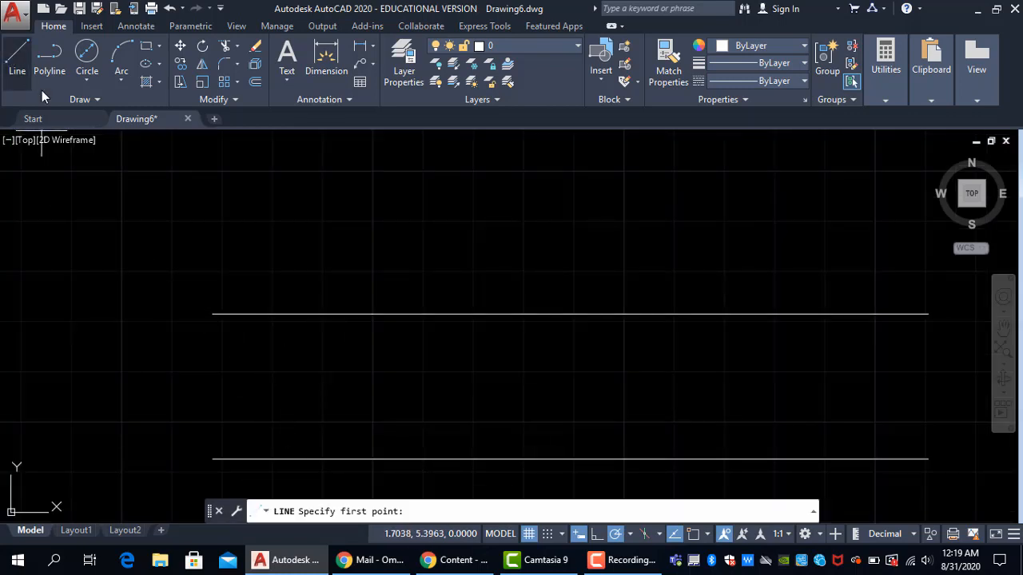
{"action": "scroll", "coordinate": [192, 316], "scroll_direction": "up", "scroll_amount": 4}
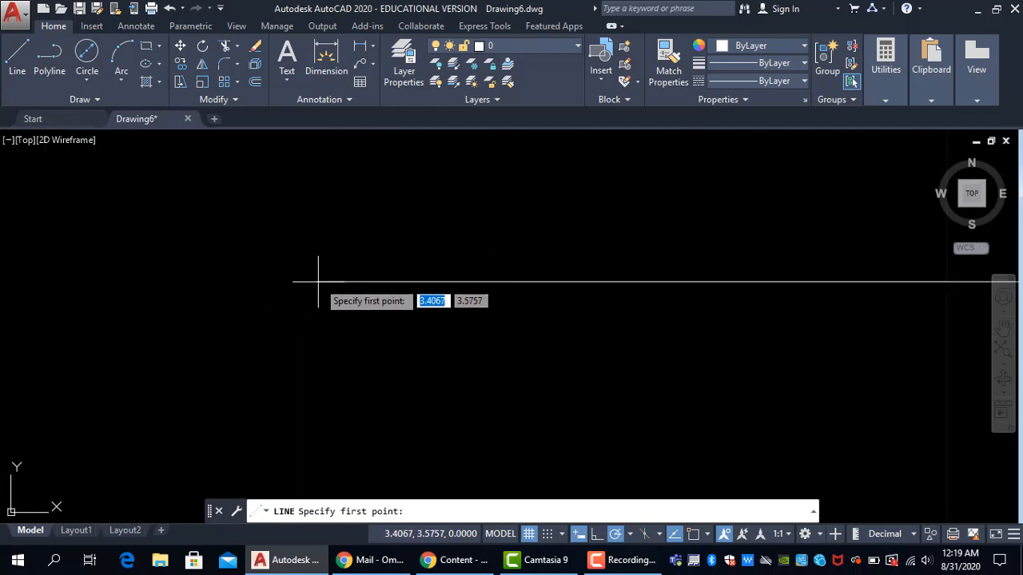
{"action": "left_click", "coordinate": [317, 281]}
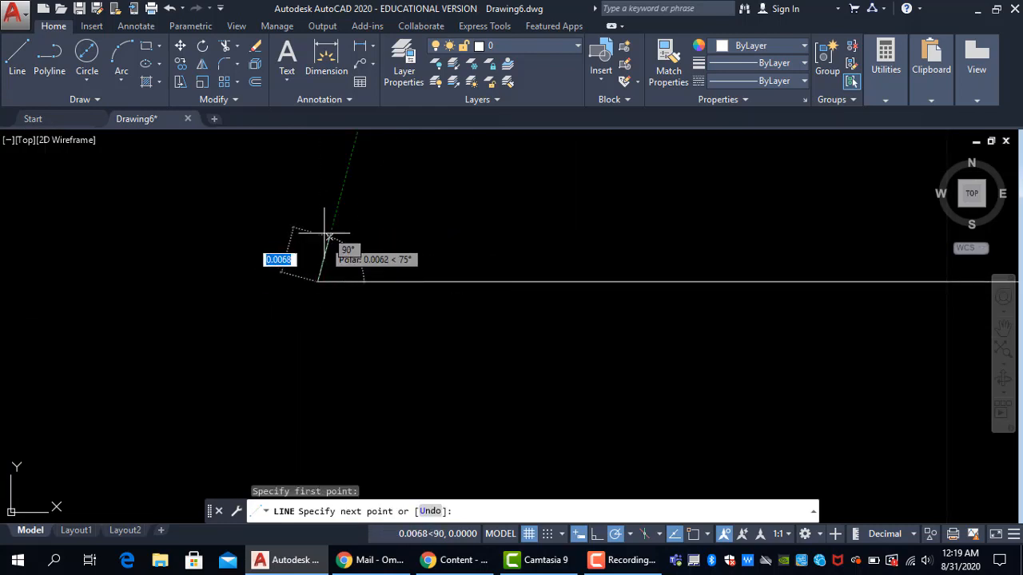
{"action": "left_click", "coordinate": [310, 184]}
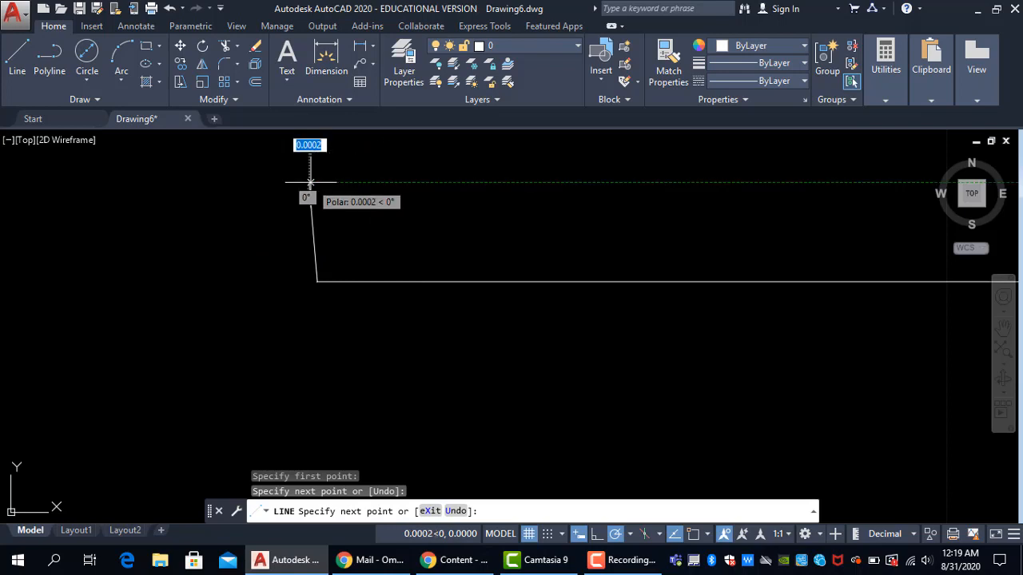
{"action": "type", "text": "u"}
{"action": "key", "text": "Return"}
{"action": "left_click", "coordinate": [315, 180]}
{"action": "key", "text": "Escape"}
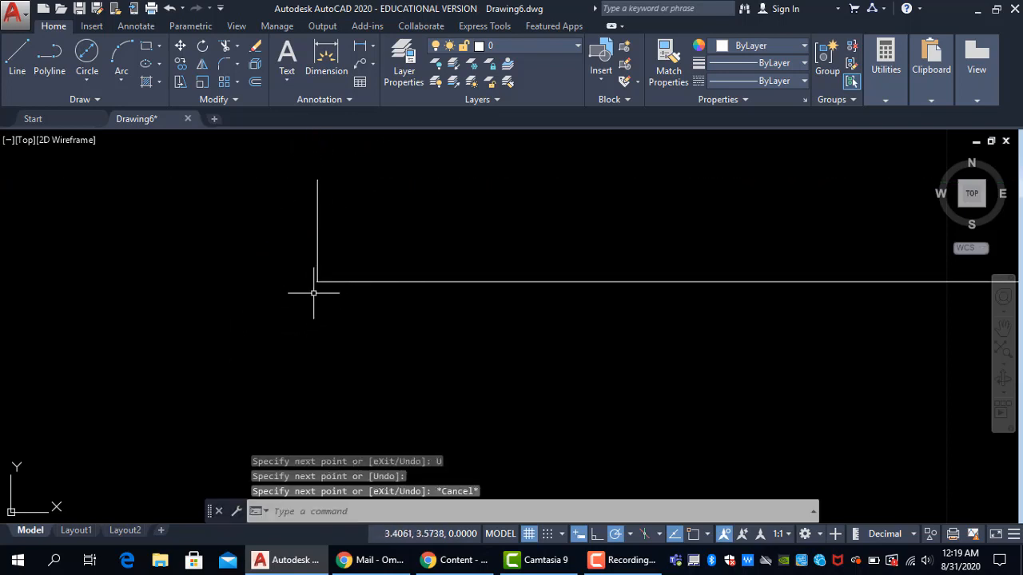
- Draw a second vertical line upward, placing its start by eye closer to the upper horizontal line's left end
{"action": "scroll", "coordinate": [314, 293], "scroll_direction": "up", "scroll_amount": 2}
{"action": "middle_click_drag", "start_coordinate": [312, 279], "coordinate": [397, 360]}
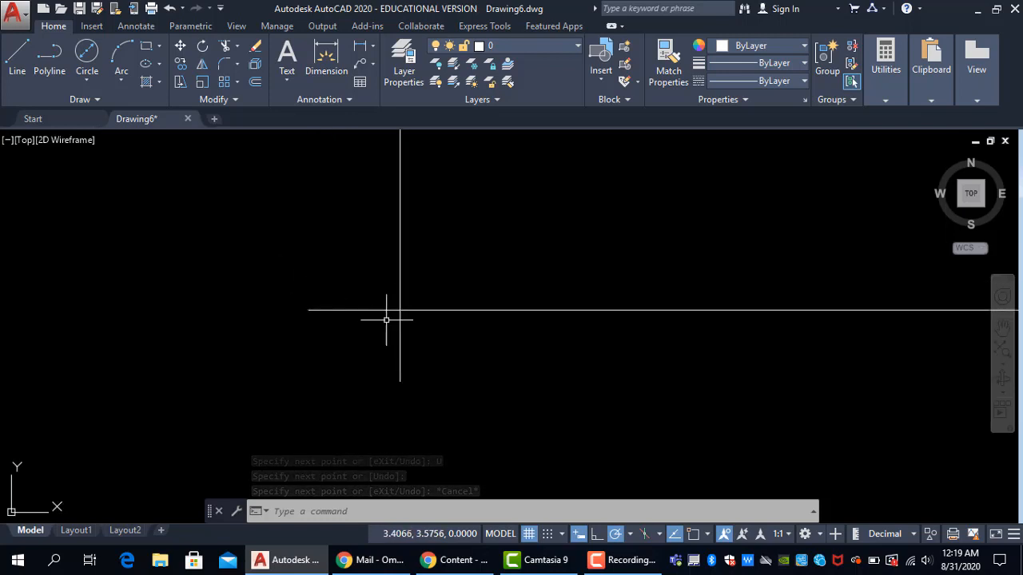
{"action": "left_click", "coordinate": [18, 56]}
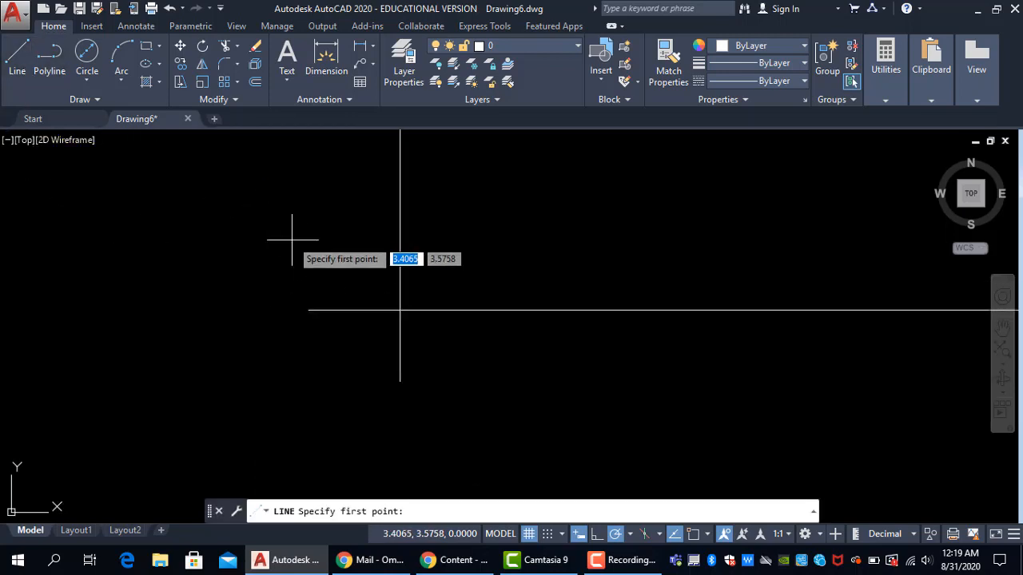
{"action": "left_click", "coordinate": [308, 310]}
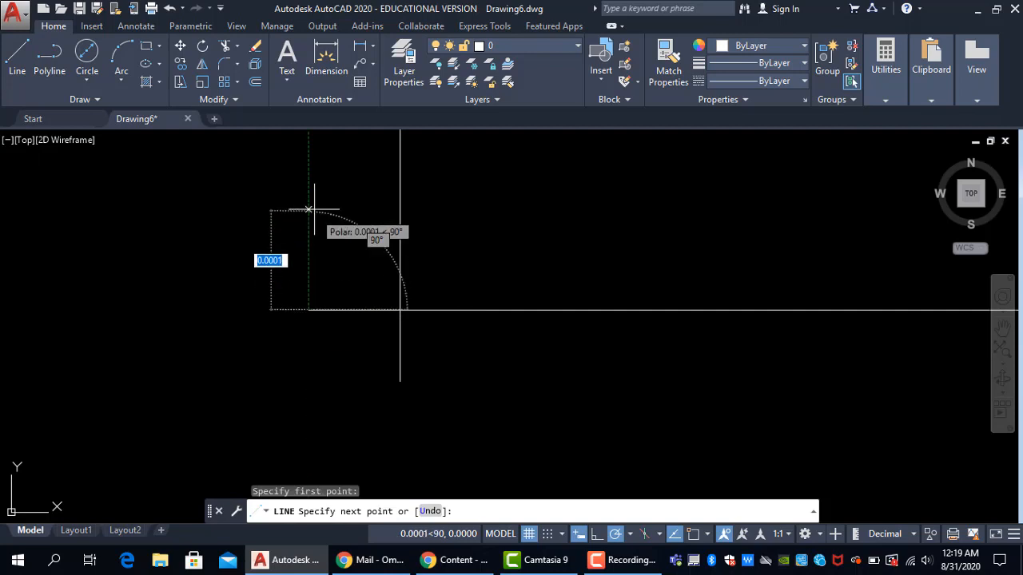
{"action": "left_click", "coordinate": [308, 179]}
{"action": "key", "text": "Escape"}
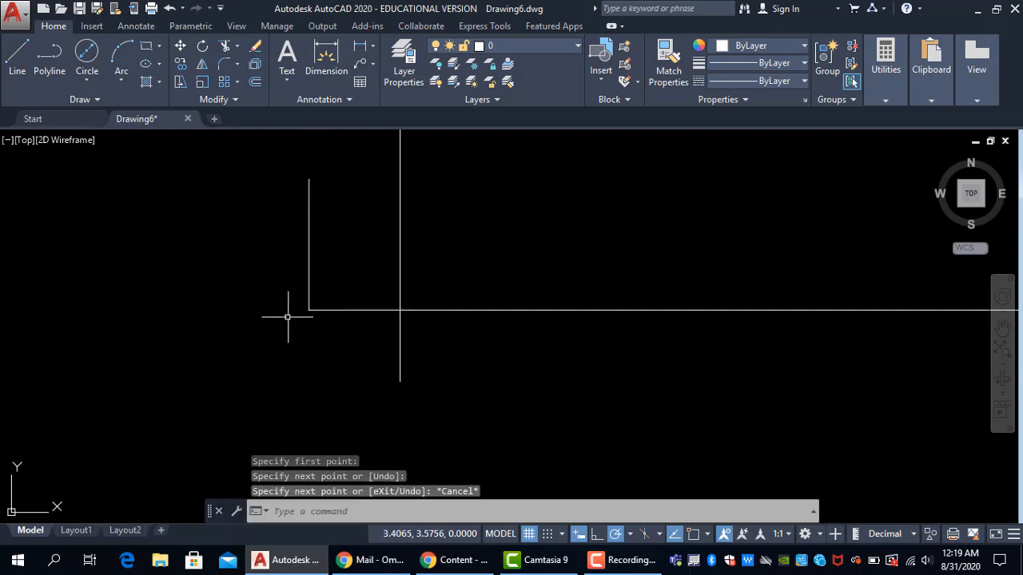
- Draw a third vertical line by eye from the upper horizontal line's left end at an even closer magnification
{"action": "scroll", "coordinate": [304, 319], "scroll_direction": "up", "scroll_amount": 5}
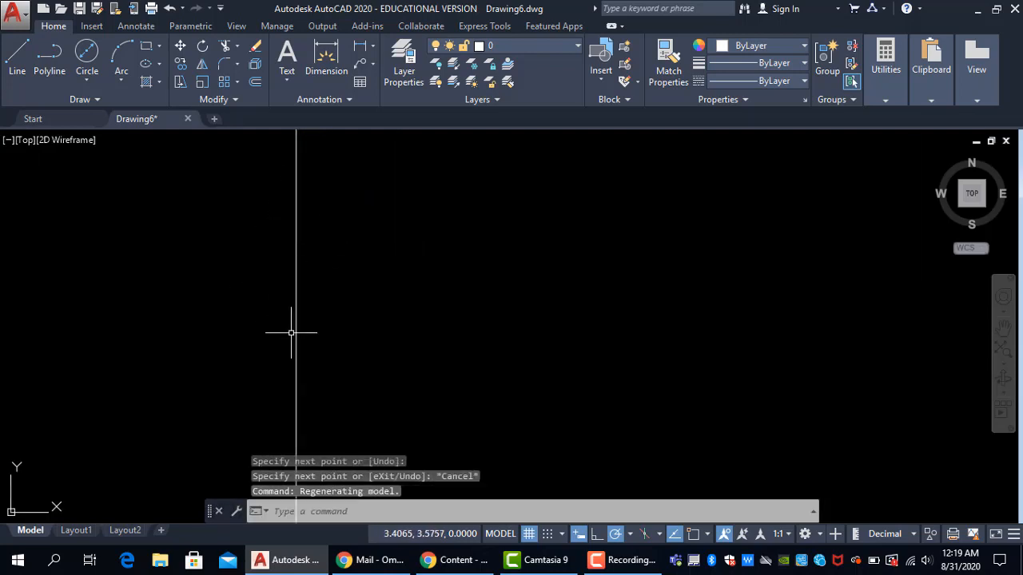
{"action": "middle_click_drag", "start_coordinate": [333, 400], "coordinate": [341, 252]}
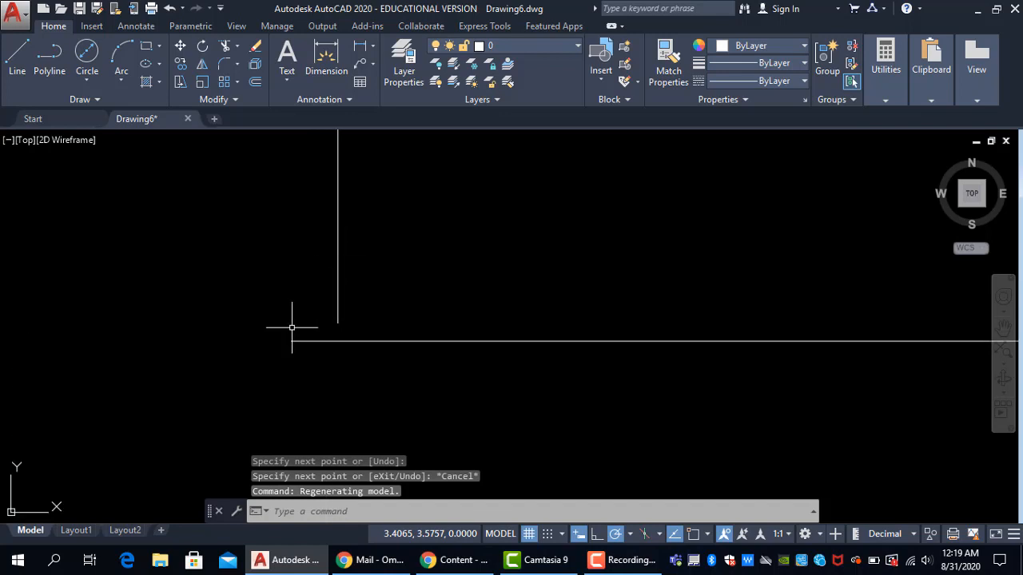
{"action": "left_click", "coordinate": [17, 55]}
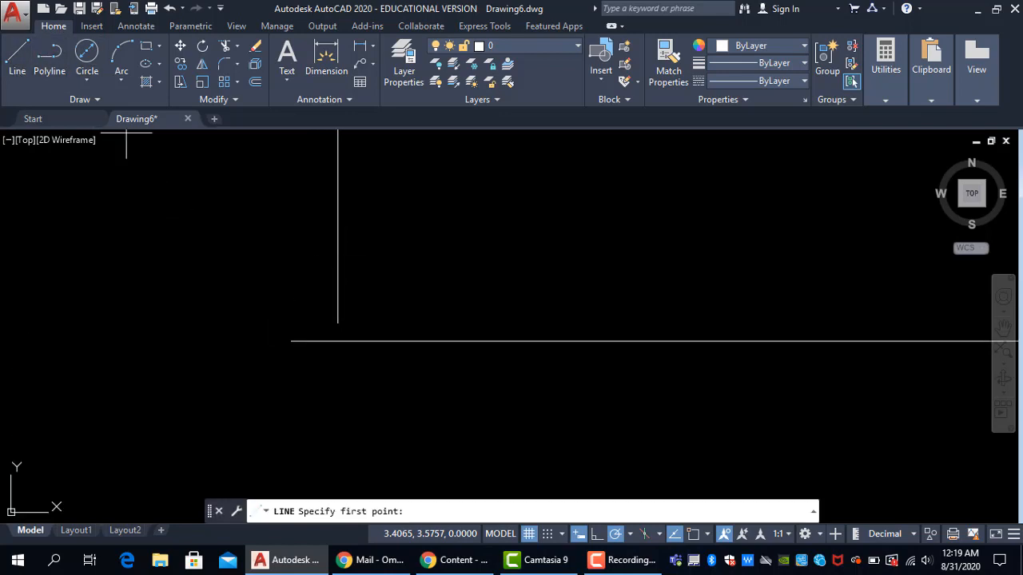
{"action": "left_click", "coordinate": [292, 341]}
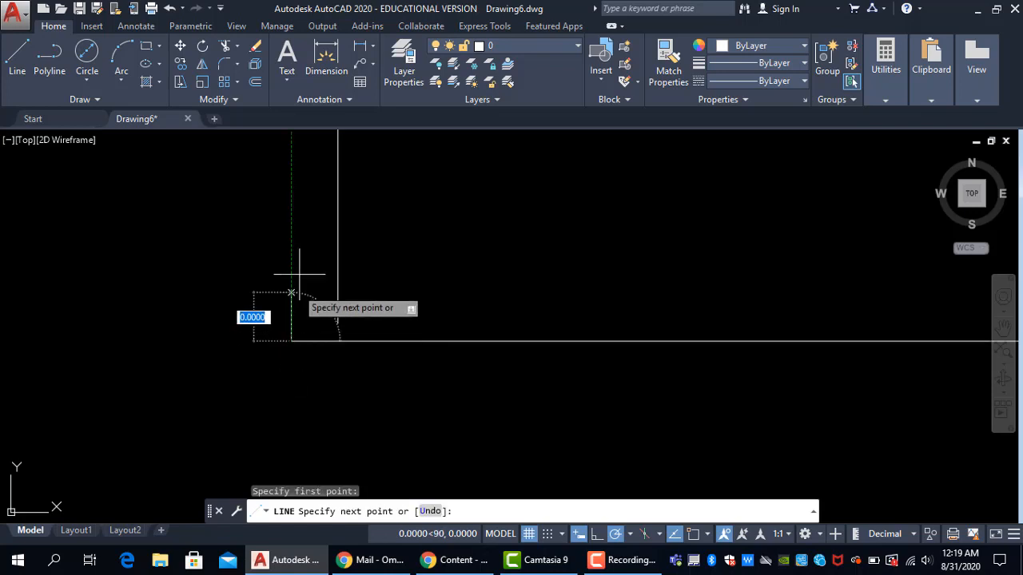
{"action": "left_click", "coordinate": [285, 173]}
{"action": "key", "text": "Escape"}
- Examine up close whether the third vertical line actually meets the upper horizontal line's left end
{"action": "scroll", "coordinate": [292, 329], "scroll_direction": "up", "scroll_amount": 10}
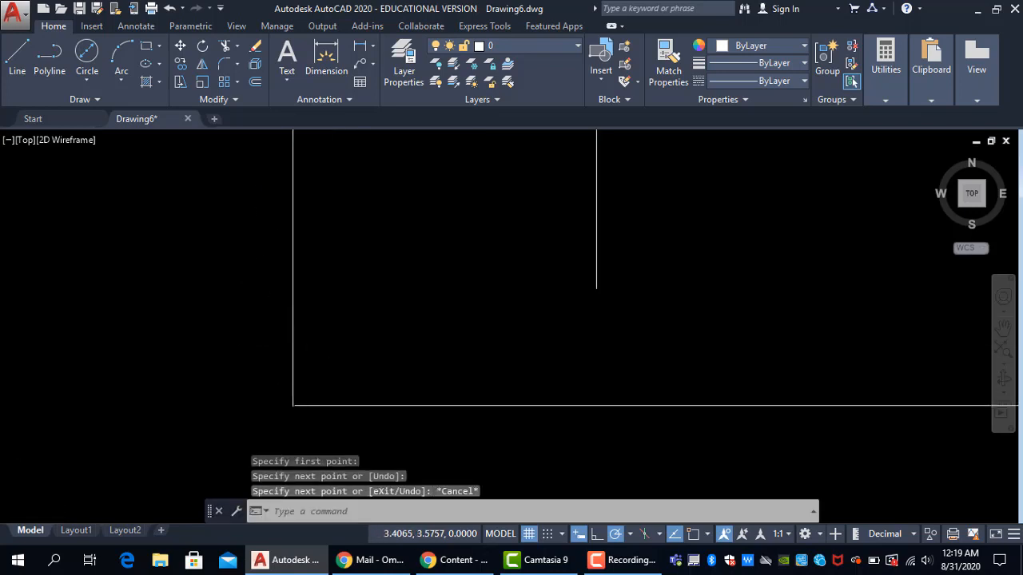
{"action": "middle_click_drag", "start_coordinate": [302, 387], "coordinate": [291, 228]}
{"action": "scroll", "coordinate": [241, 337], "scroll_direction": "up", "scroll_amount": 7}
{"action": "scroll", "coordinate": [242, 331], "scroll_direction": "down", "scroll_amount": 2}
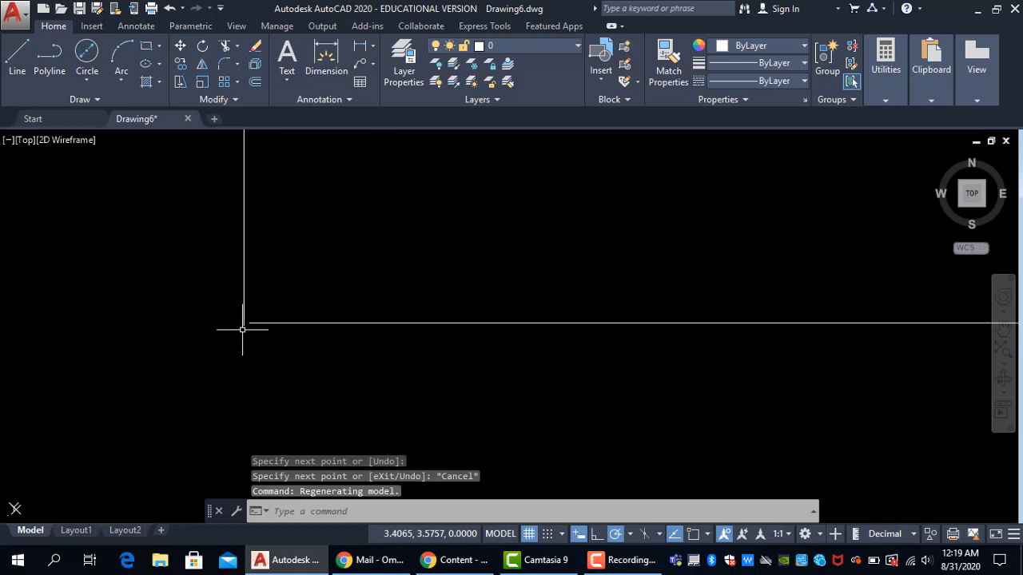
{"action": "scroll", "coordinate": [244, 327], "scroll_direction": "up", "scroll_amount": 4}
{"action": "scroll", "coordinate": [302, 388], "scroll_direction": "down", "scroll_amount": 4}
{"action": "scroll", "coordinate": [155, 391], "scroll_direction": "down", "scroll_amount": 3}
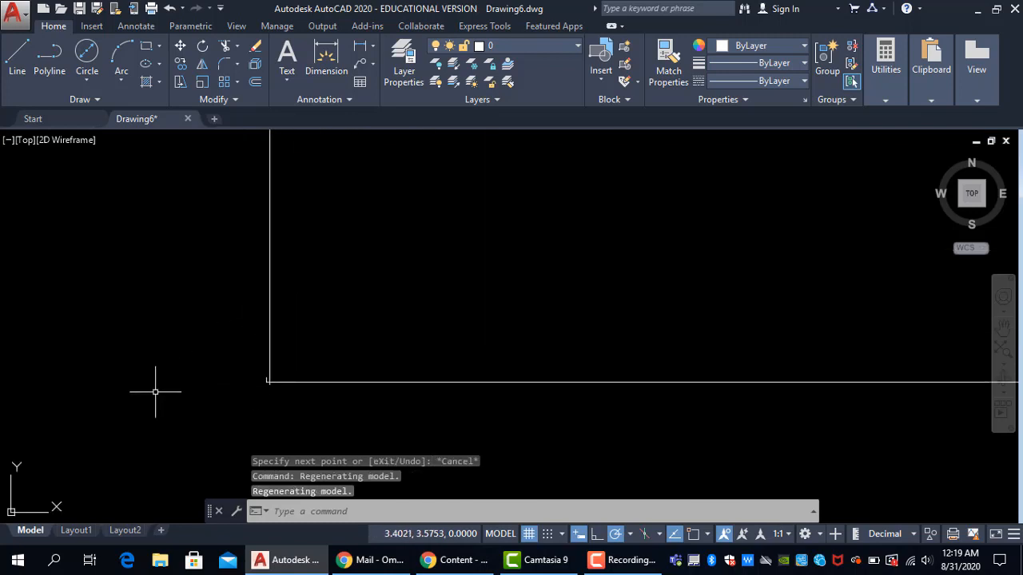
{"action": "scroll", "coordinate": [181, 381], "scroll_direction": "up", "scroll_amount": 3}
{"action": "scroll", "coordinate": [290, 269], "scroll_direction": "down", "scroll_amount": 3}
- Erase the three vertical lines drawn by eye at the upper horizontal line's left end
{"action": "left_click", "coordinate": [281, 215]}
{"action": "left_click", "coordinate": [442, 338]}
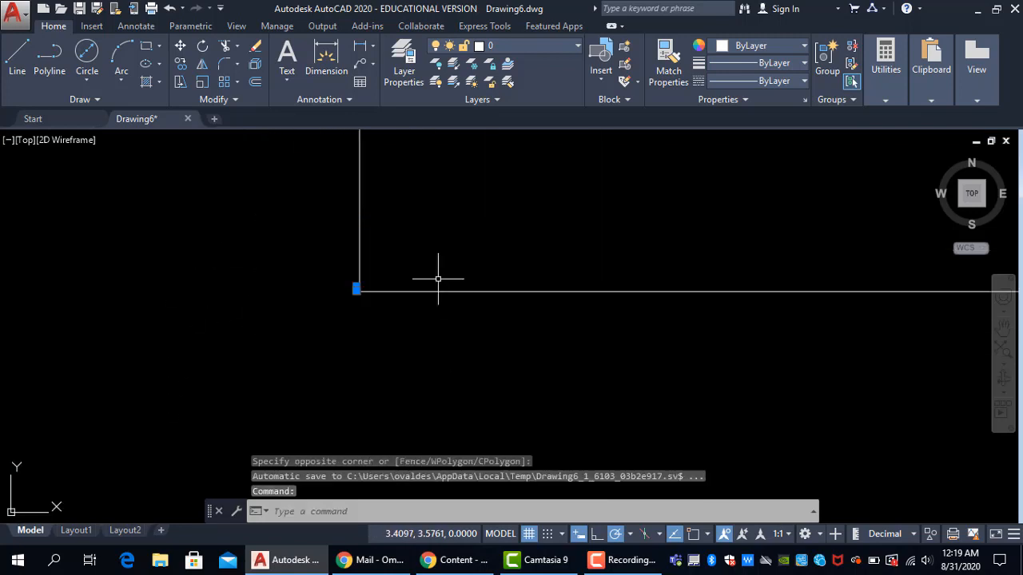
{"action": "left_click", "coordinate": [285, 200]}
{"action": "left_click", "coordinate": [289, 213]}
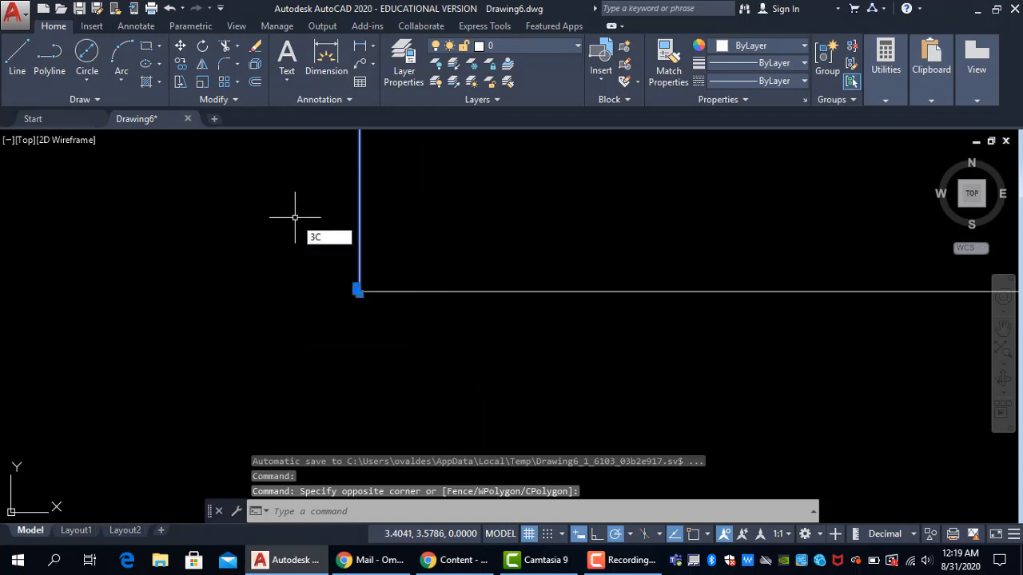
{"action": "key", "text": "Return"}
{"action": "key", "text": "Escape"}
{"action": "left_click", "coordinate": [214, 204]}
{"action": "left_click", "coordinate": [407, 314]}
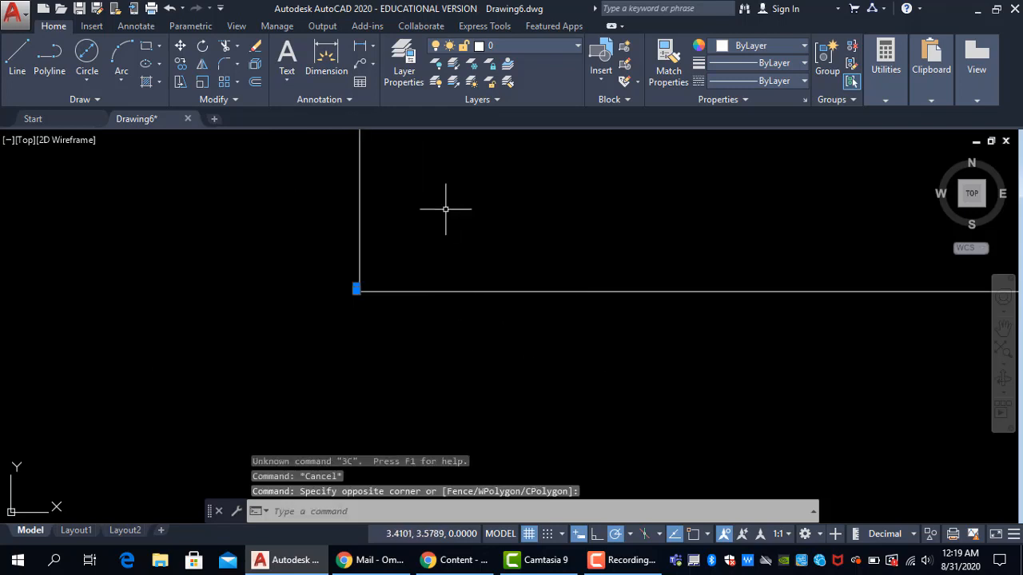
{"action": "left_click", "coordinate": [445, 207]}
{"action": "left_click", "coordinate": [240, 171]}
{"action": "type", "text": "e"}
{"action": "key", "text": "Return"}
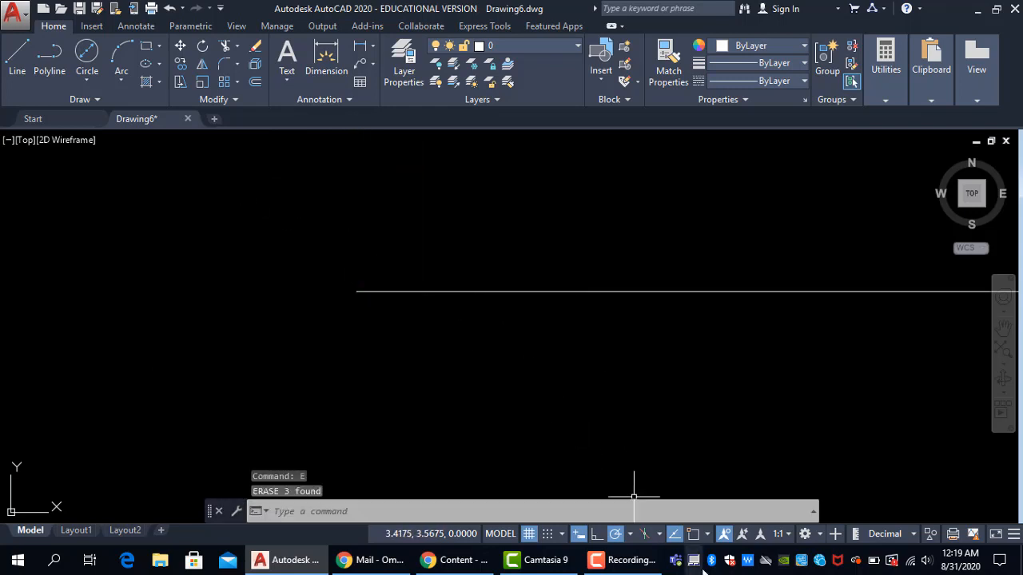
- Turn object snap back on and review the list of available snap modes
{"action": "left_click", "coordinate": [692, 537]}
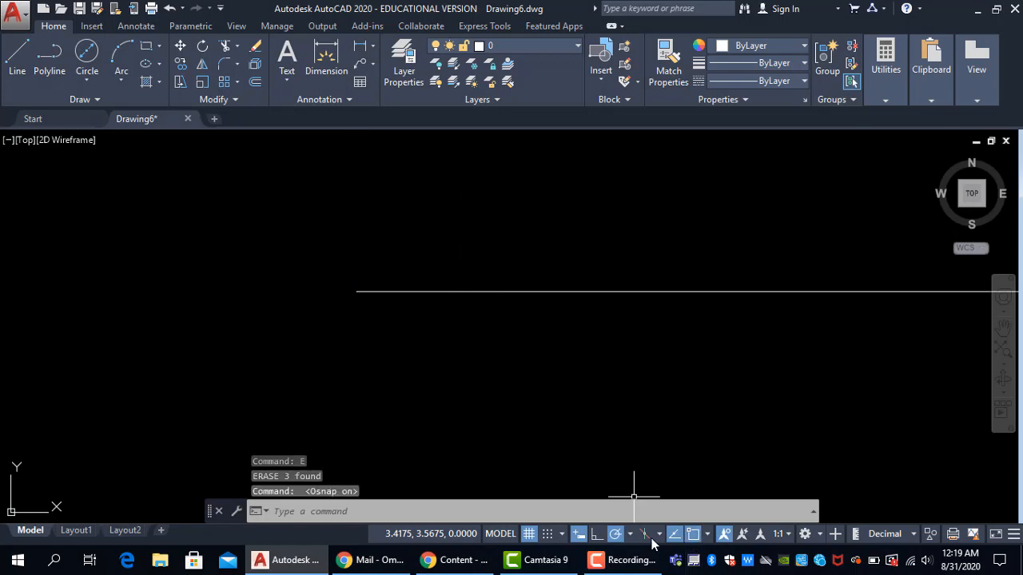
{"action": "left_click", "coordinate": [707, 536]}
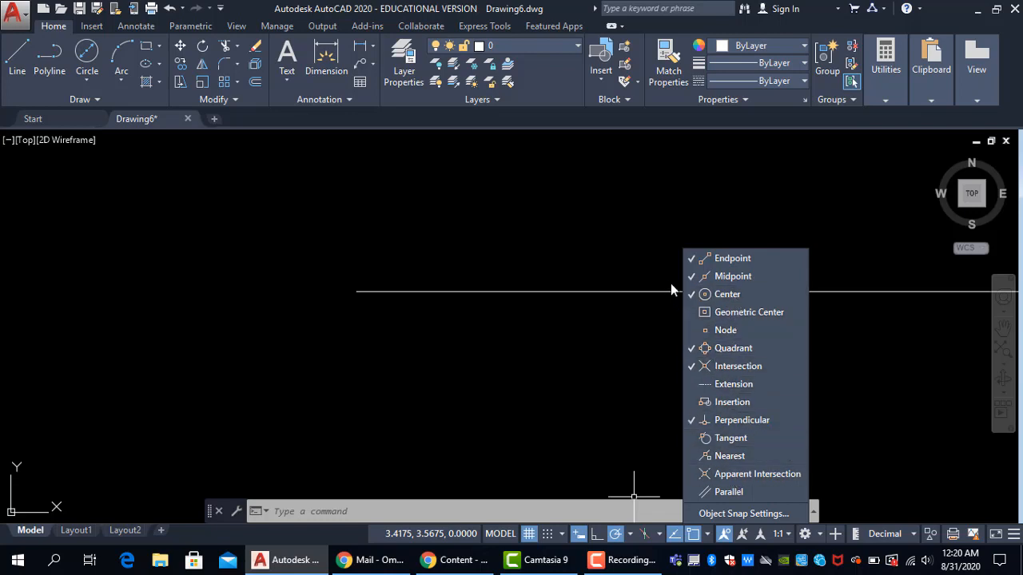
{"action": "key", "text": "Escape"}
{"action": "scroll", "coordinate": [603, 255], "scroll_direction": "down", "scroll_amount": 1}
{"action": "key", "text": "Escape"}
- Draw a vertical line about 1 unit long upward from the upper horizontal line's left endpoint, using the Endpoint snap
{"action": "scroll", "coordinate": [588, 226], "scroll_direction": "down", "scroll_amount": 1}
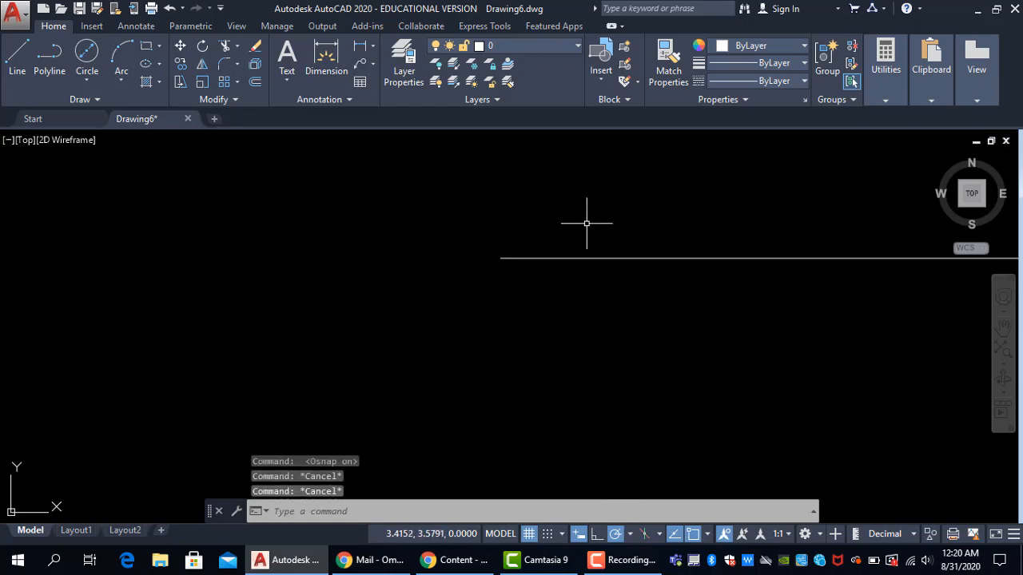
{"action": "scroll", "coordinate": [587, 225], "scroll_direction": "down", "scroll_amount": 2}
{"action": "middle_click_drag", "start_coordinate": [586, 225], "coordinate": [432, 247]}
{"action": "scroll", "coordinate": [432, 248], "scroll_direction": "down", "scroll_amount": 5}
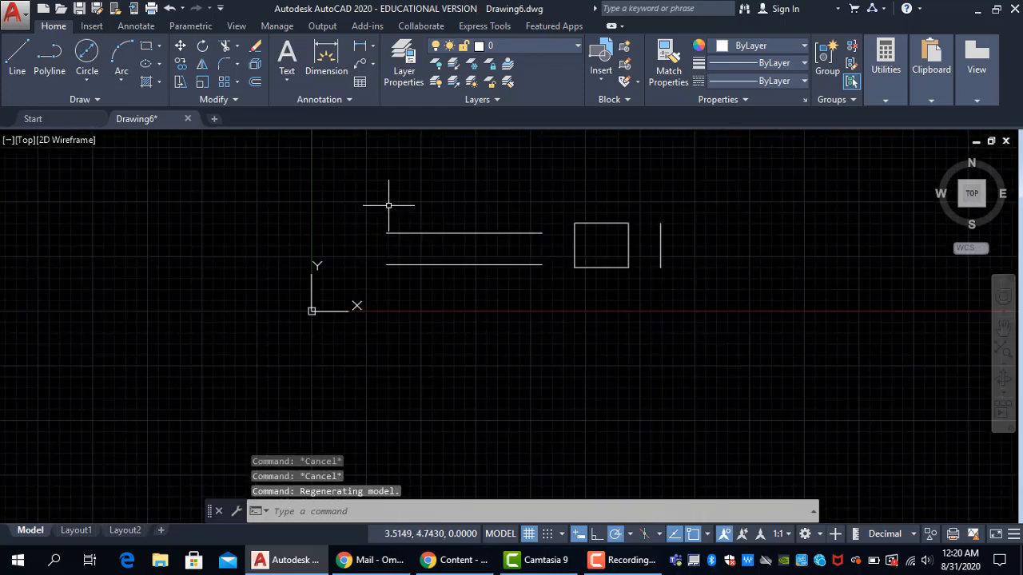
{"action": "scroll", "coordinate": [404, 279], "scroll_direction": "up", "scroll_amount": 8}
{"action": "middle_click_drag", "start_coordinate": [242, 187], "coordinate": [247, 229]}
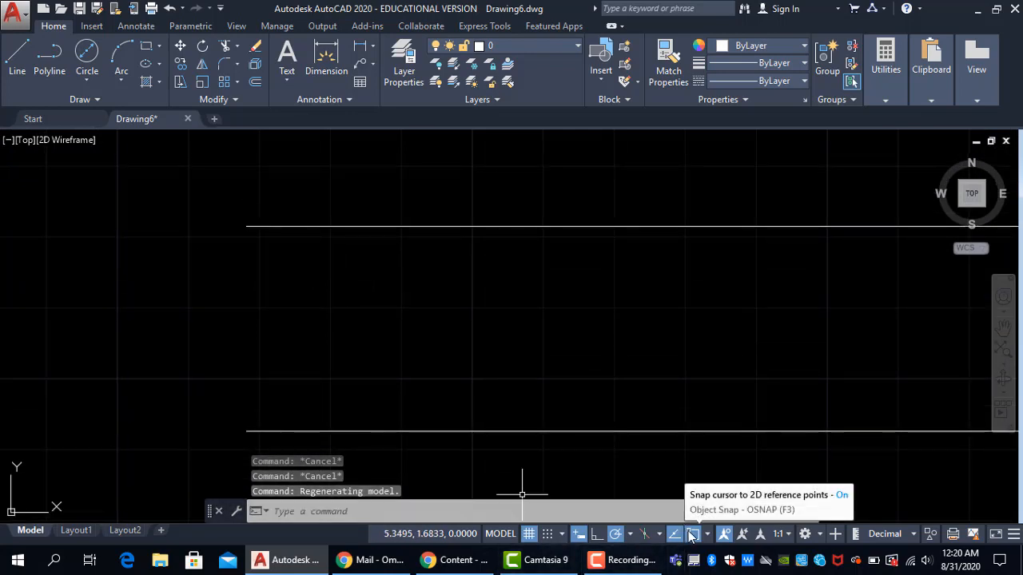
{"action": "left_click", "coordinate": [23, 60]}
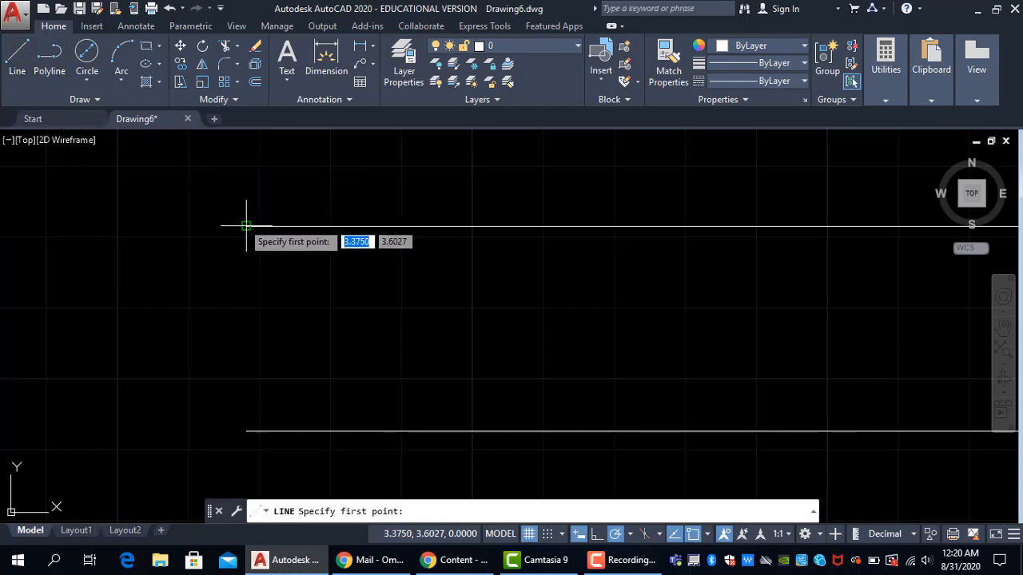
{"action": "middle_click_drag", "start_coordinate": [247, 224], "coordinate": [283, 297]}
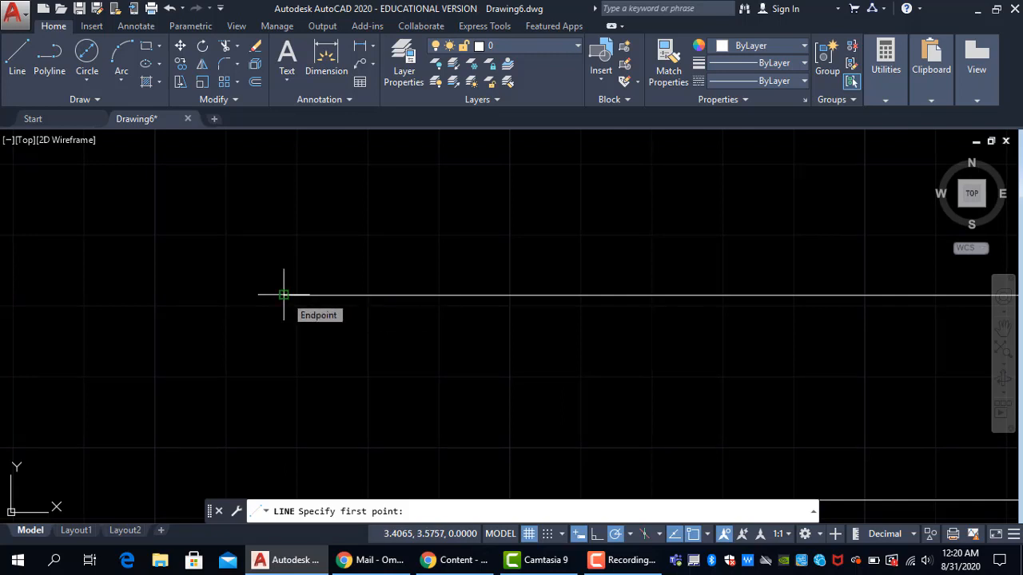
{"action": "left_click", "coordinate": [283, 295]}
{"action": "scroll", "coordinate": [276, 222], "scroll_direction": "down", "scroll_amount": 2}
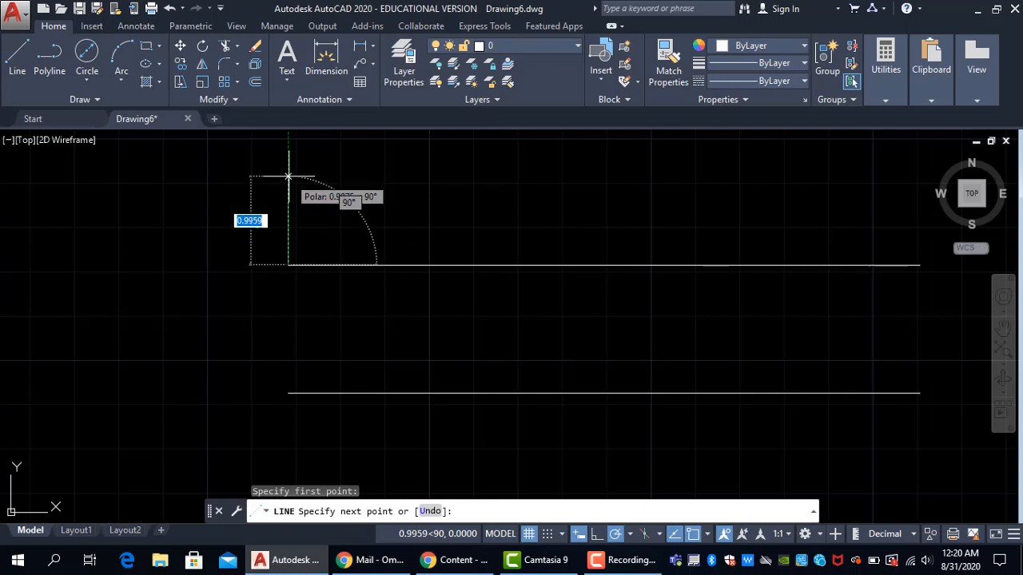
{"action": "left_click", "coordinate": [288, 175]}
{"action": "key", "text": "Escape"}
- Examine up close the corner where the snapped vertical line meets the upper horizontal line's left endpoint
{"action": "scroll", "coordinate": [257, 223], "scroll_direction": "up", "scroll_amount": 4}
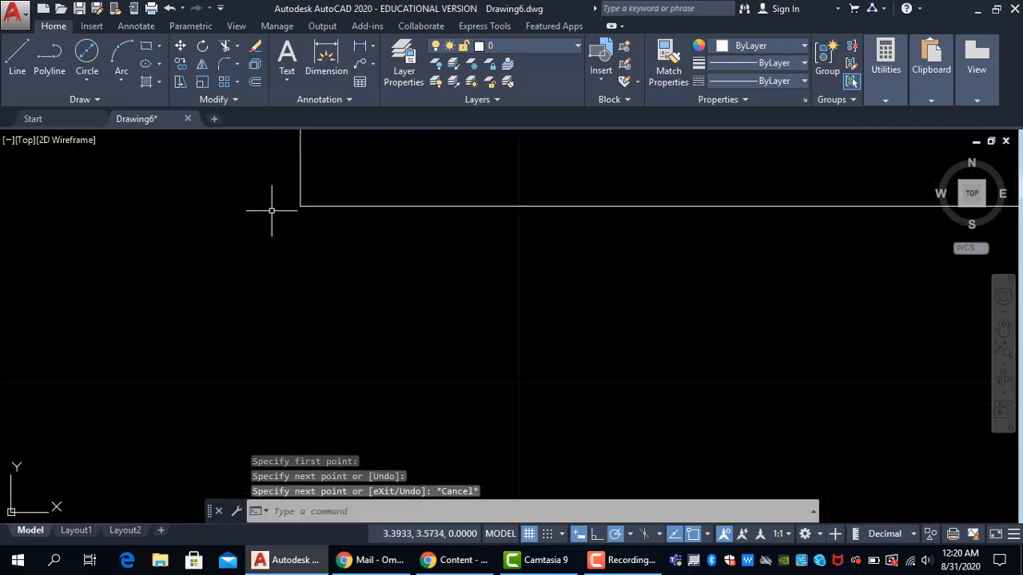
{"action": "scroll", "coordinate": [272, 211], "scroll_direction": "up", "scroll_amount": 5}
{"action": "middle_click_drag", "start_coordinate": [420, 176], "coordinate": [340, 280]}
{"action": "scroll", "coordinate": [432, 267], "scroll_direction": "up", "scroll_amount": 5}
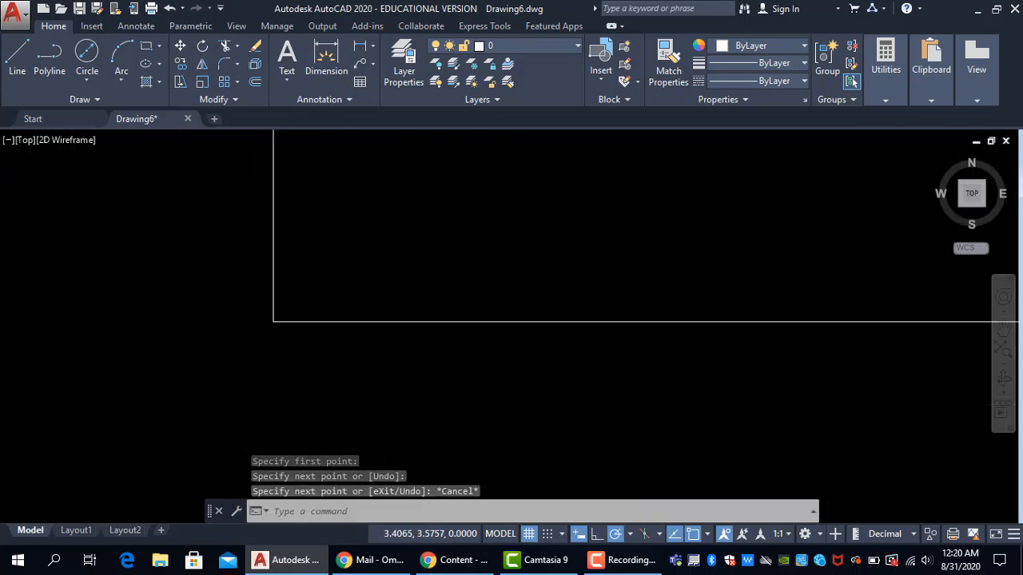
{"action": "middle_click_drag", "start_coordinate": [360, 326], "coordinate": [155, 216]}
{"action": "scroll", "coordinate": [572, 419], "scroll_direction": "up", "scroll_amount": 3}
{"action": "scroll", "coordinate": [526, 375], "scroll_direction": "up", "scroll_amount": 4}
{"action": "scroll", "coordinate": [517, 373], "scroll_direction": "down", "scroll_amount": 5}
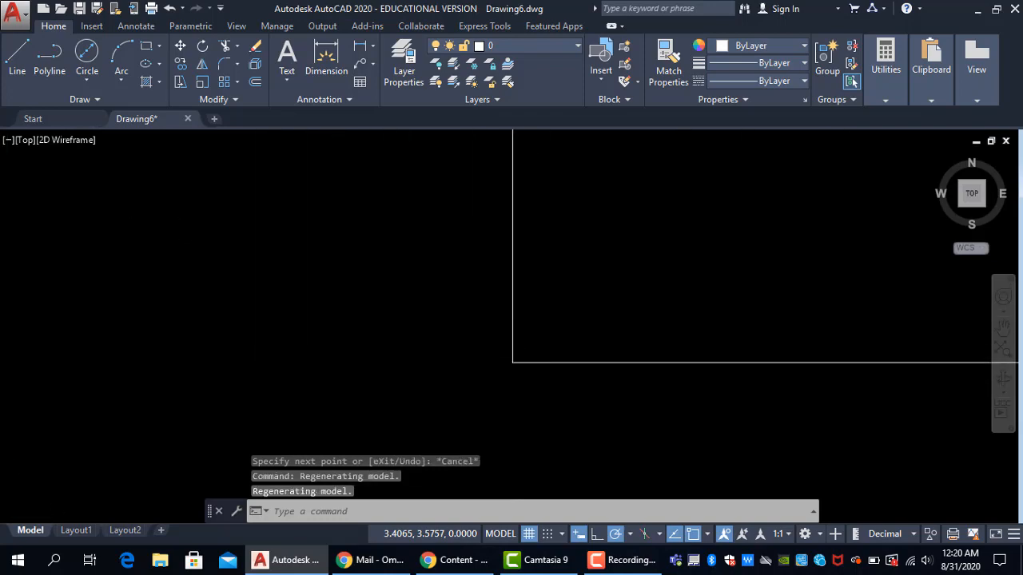
- Move the lower horizontal line by its right endpoint onto the rectangle's lower-left corner and inspect the joint up close
{"action": "scroll", "coordinate": [524, 332], "scroll_direction": "down", "scroll_amount": 5}
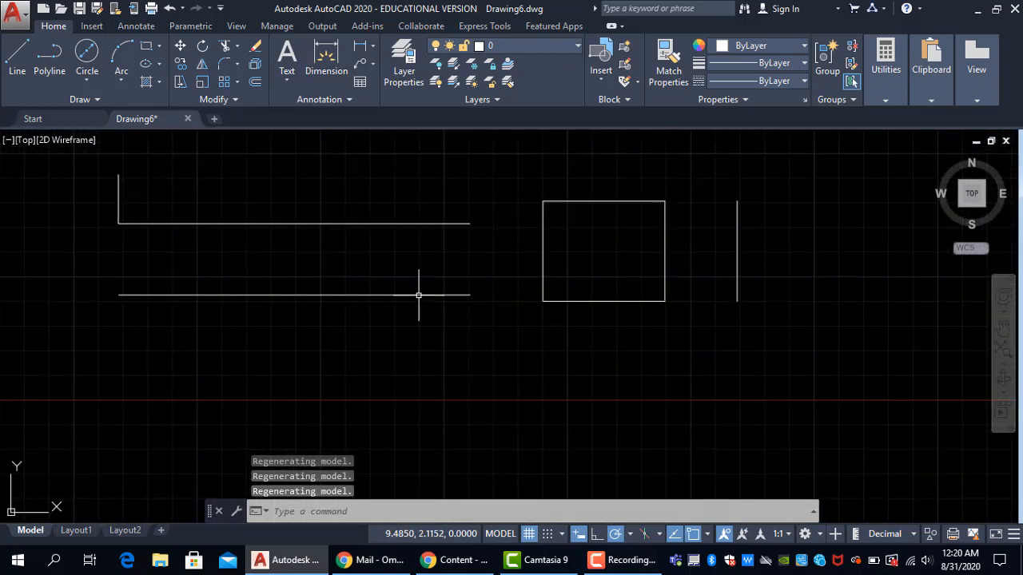
{"action": "left_click", "coordinate": [420, 296]}
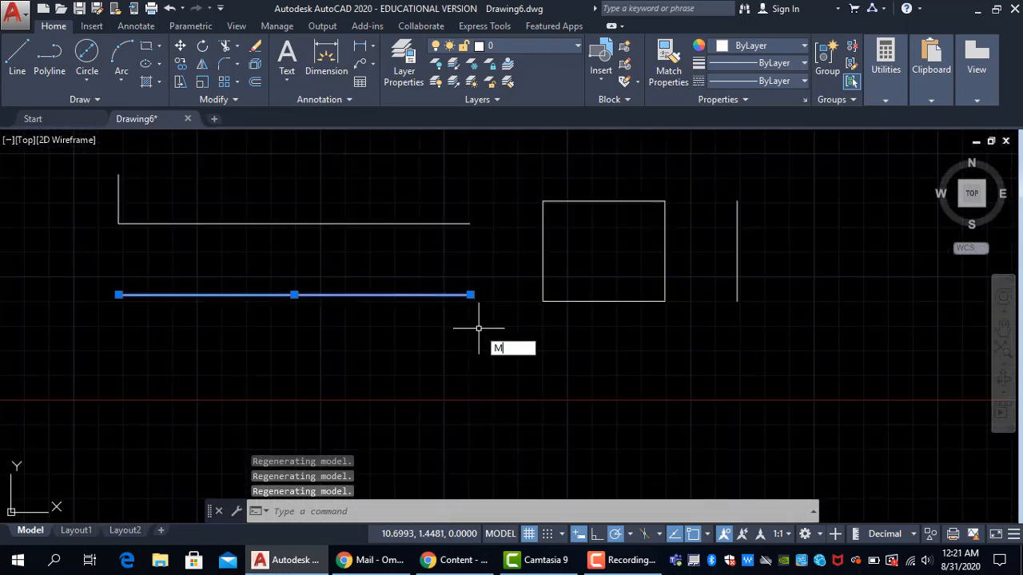
{"action": "key", "text": "Return"}
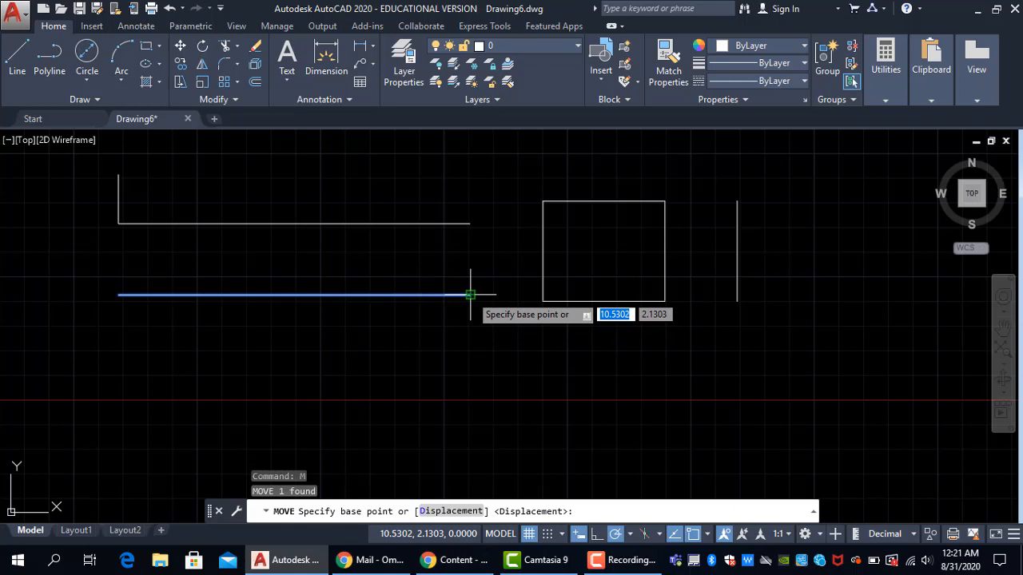
{"action": "left_click", "coordinate": [469, 295]}
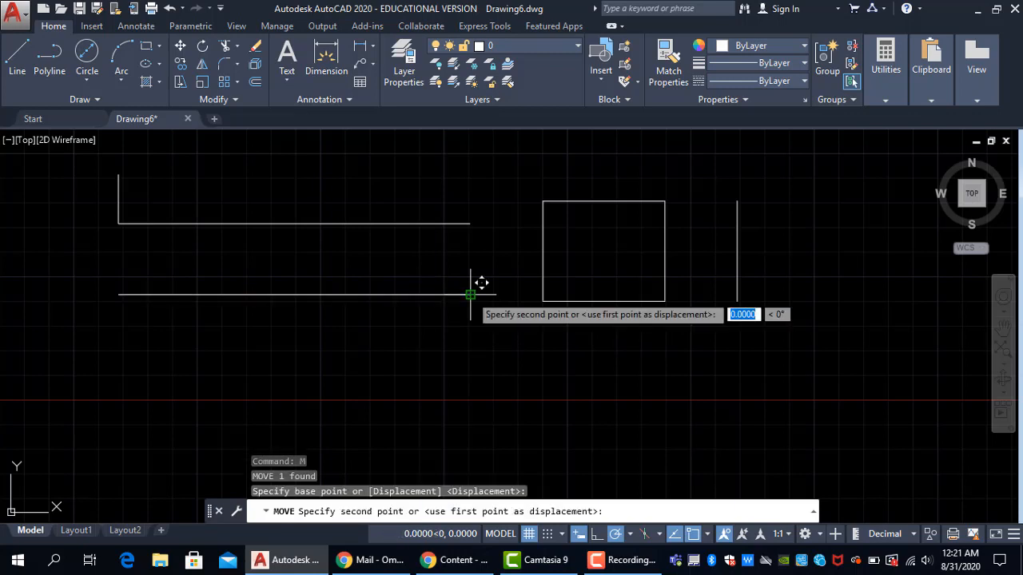
{"action": "left_click", "coordinate": [554, 288]}
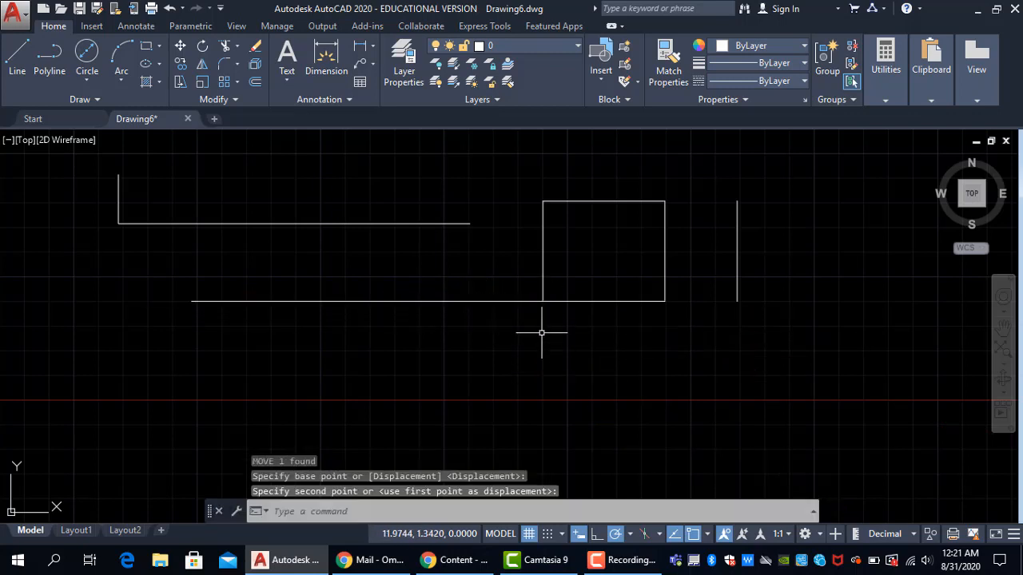
{"action": "key", "text": "Escape"}
{"action": "scroll", "coordinate": [541, 307], "scroll_direction": "up", "scroll_amount": 5}
{"action": "left_click", "coordinate": [543, 200]}
{"action": "left_click", "coordinate": [514, 344]}
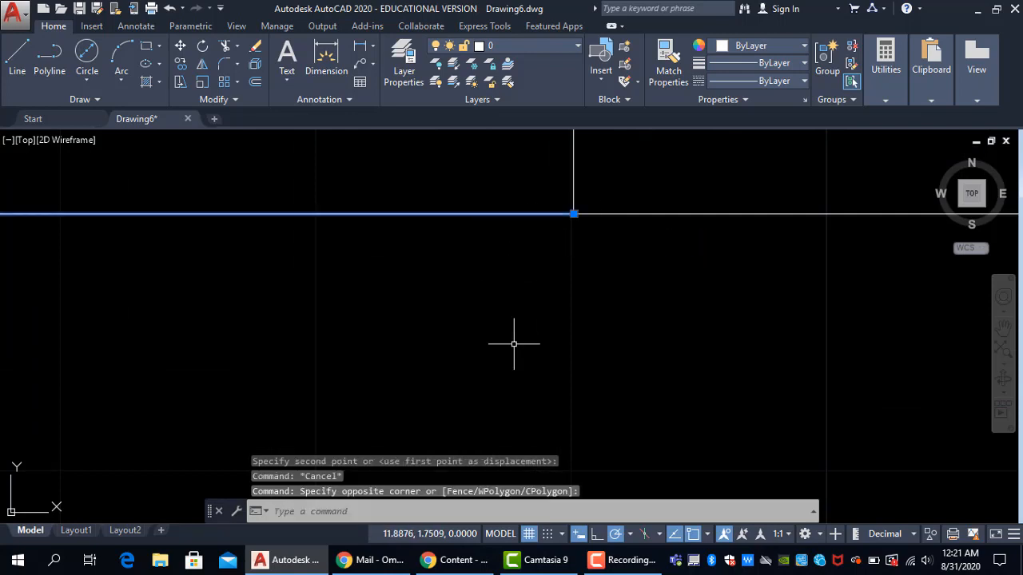
- Undo the zoom and the move of the lower horizontal line
{"action": "type", "text": "u"}
{"action": "key", "text": "Return"}
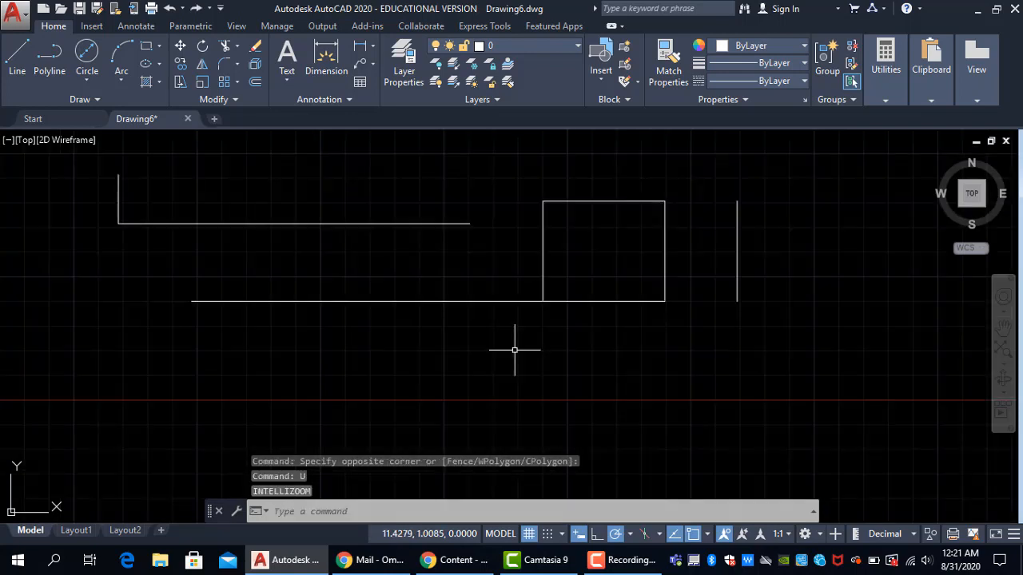
{"action": "type", "text": "u"}
{"action": "key", "text": "Return"}
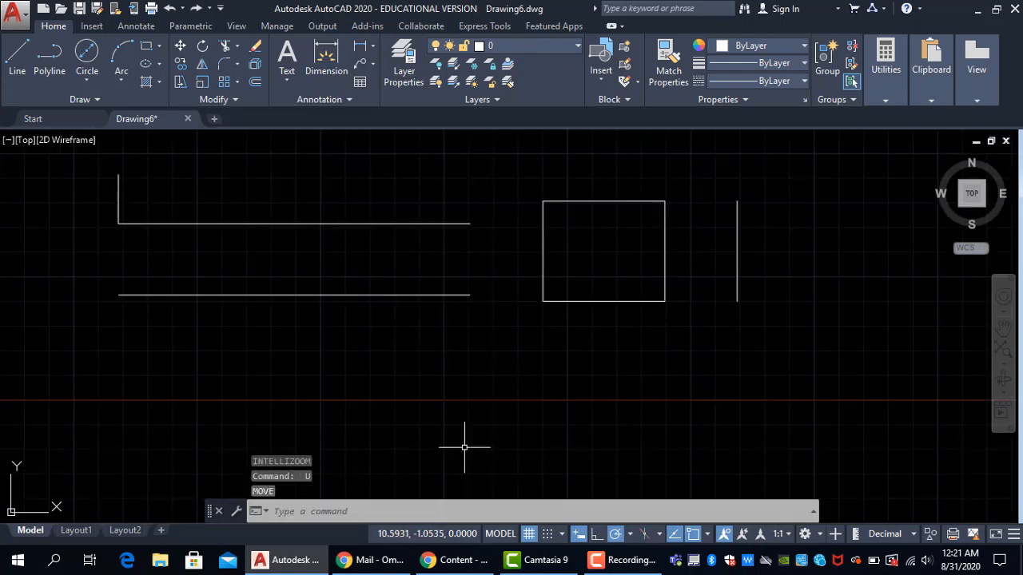
- Draw a vertical line about 1.8 units long downward from the lower horizontal line's center, using the Midpoint snap
{"action": "middle_click_drag", "start_coordinate": [354, 330], "coordinate": [430, 381]}
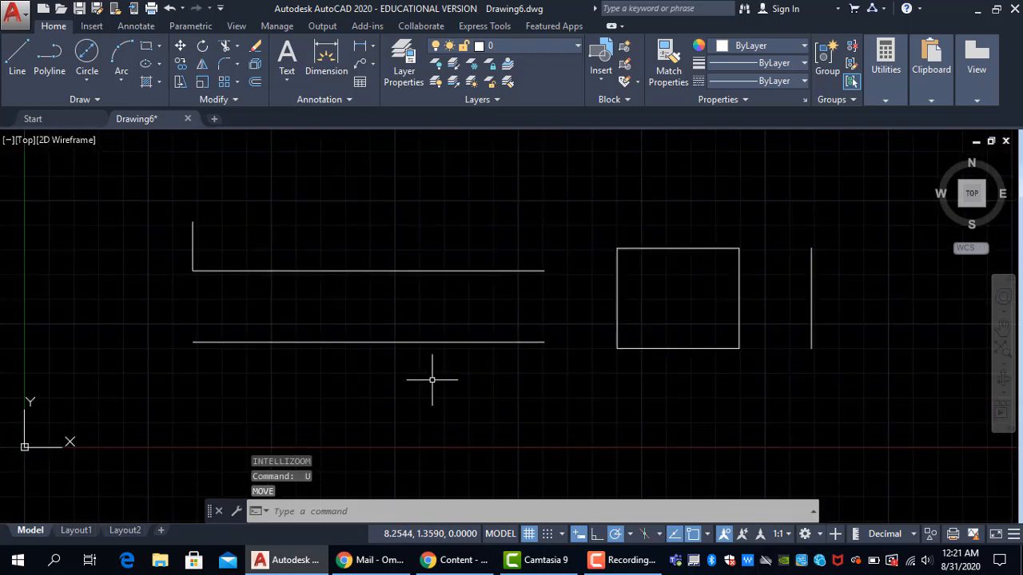
{"action": "type", "text": "l"}
{"action": "key", "text": "Return"}
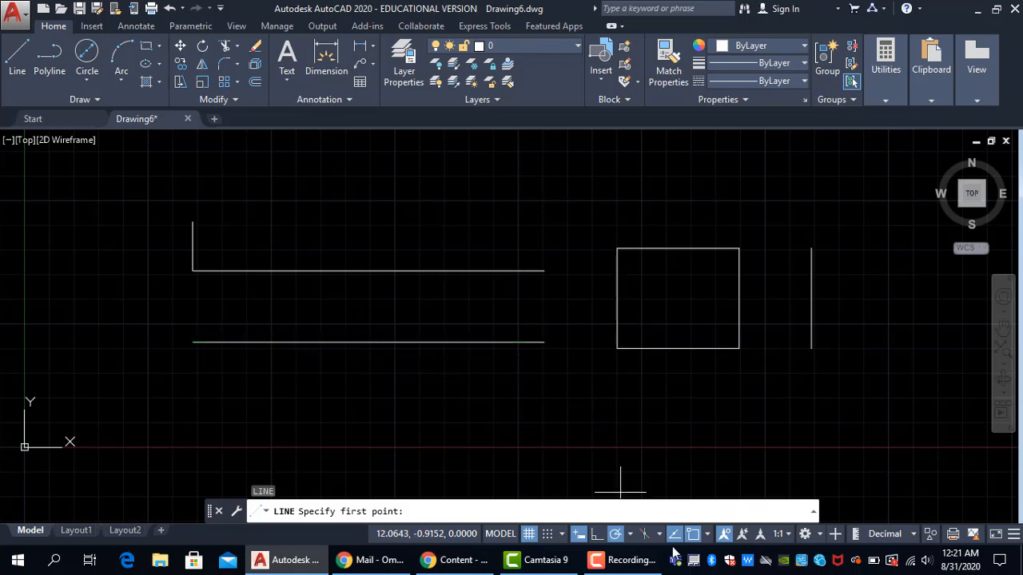
{"action": "left_click", "coordinate": [707, 535]}
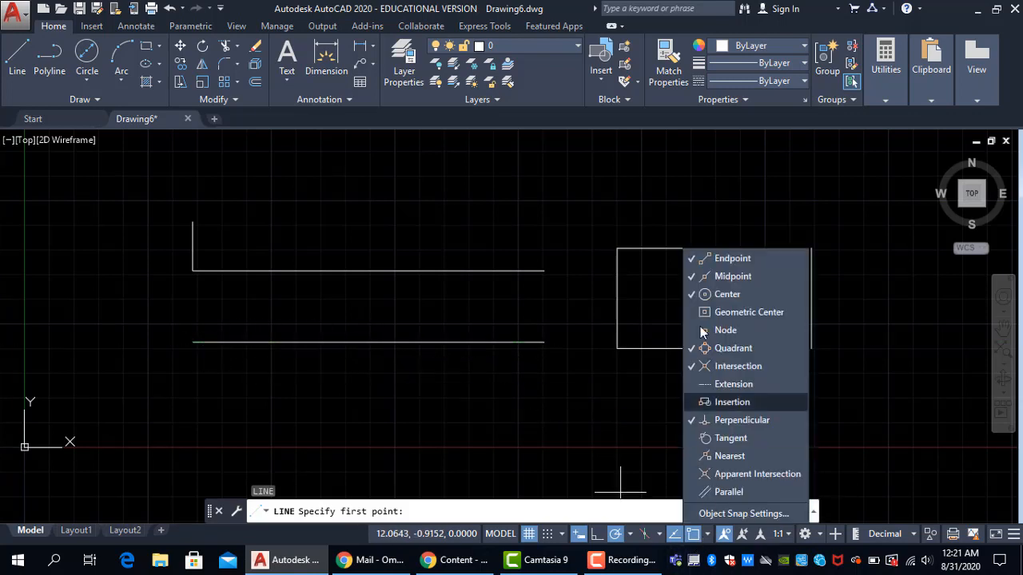
{"action": "left_click", "coordinate": [694, 276]}
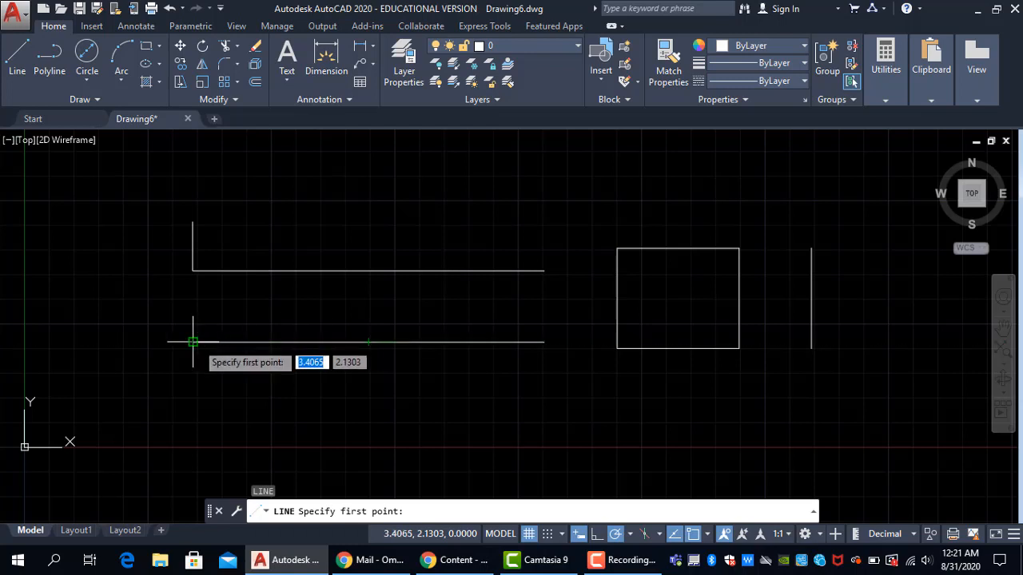
{"action": "left_click", "coordinate": [368, 342]}
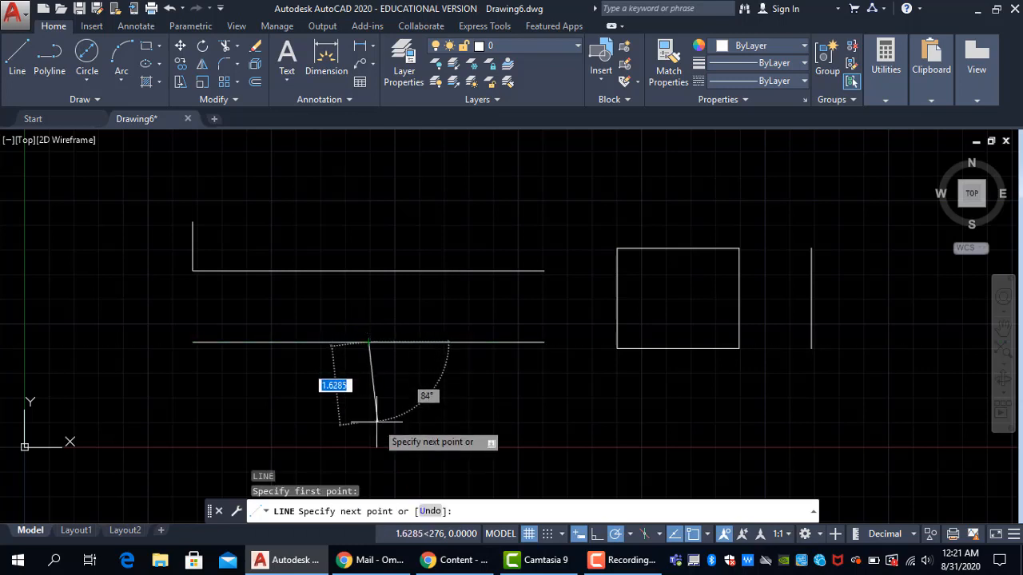
{"action": "left_click", "coordinate": [368, 432]}
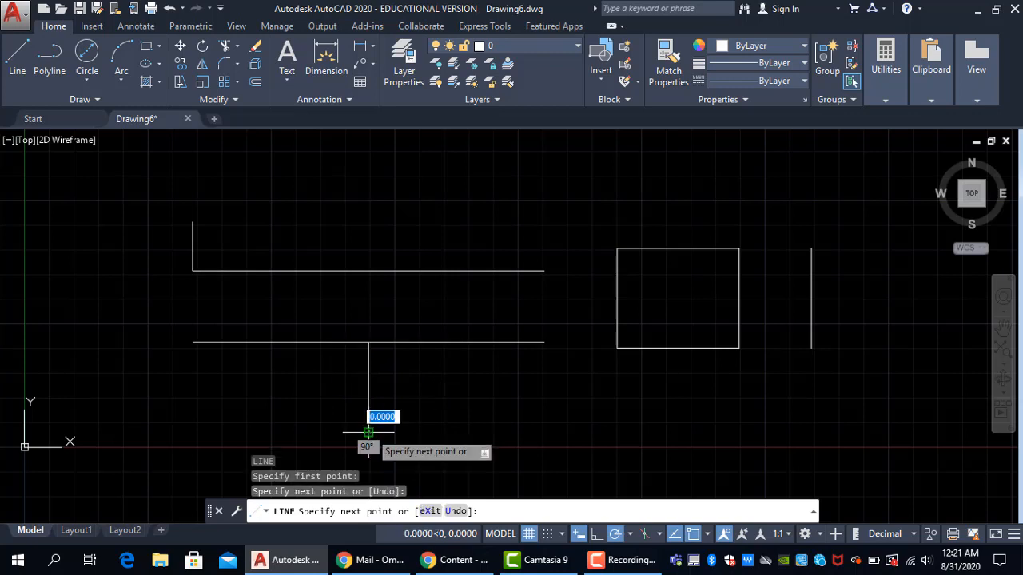
{"action": "key", "text": "Escape"}
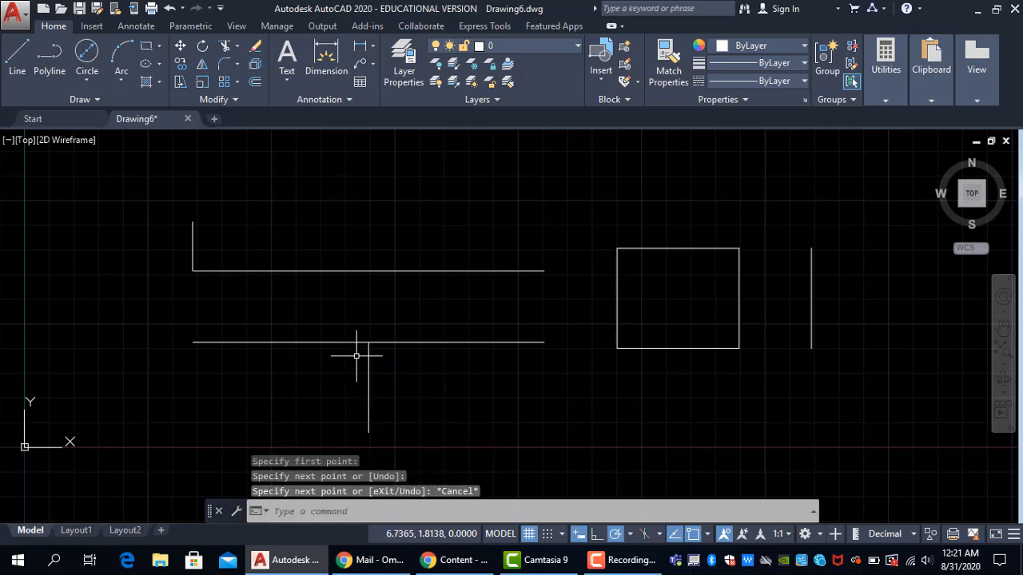
{"action": "left_click", "coordinate": [417, 356]}
{"action": "left_click", "coordinate": [409, 328]}
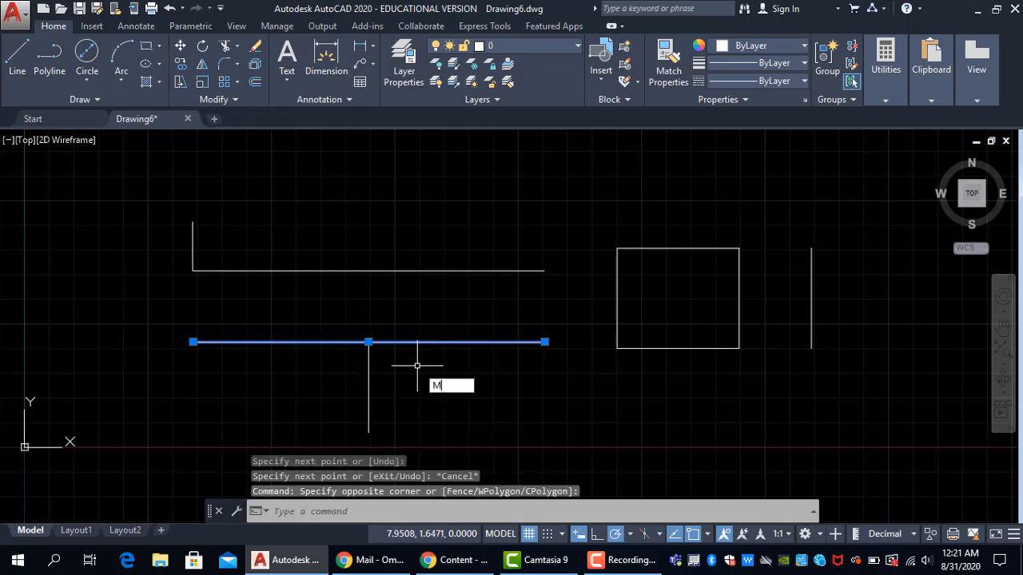
{"action": "type", "text": "M"}
{"action": "key", "text": "Return"}
{"action": "scroll", "coordinate": [431, 343], "scroll_direction": "up", "scroll_amount": 2}
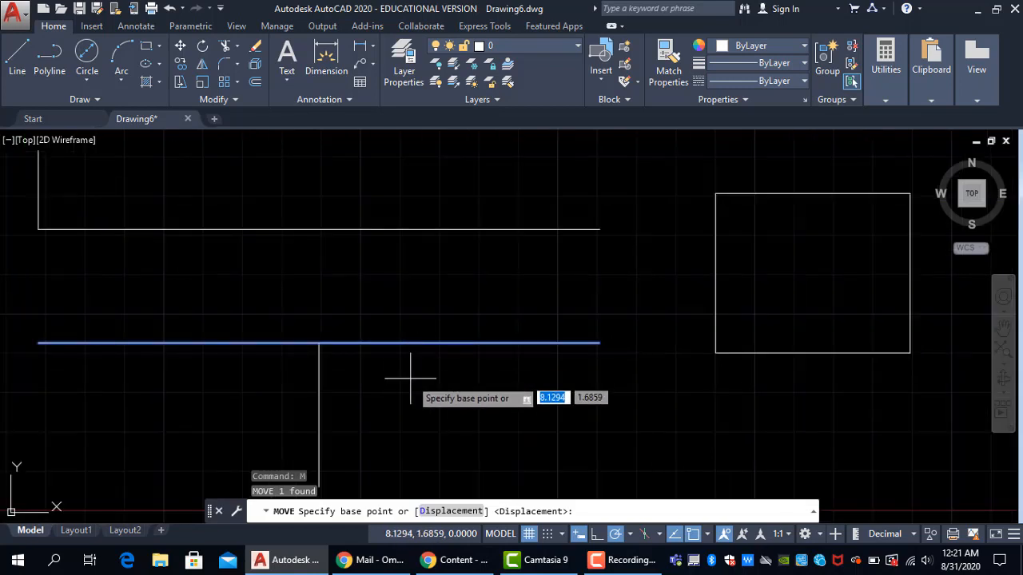
{"action": "key", "text": "Escape"}
- Erase the vertical line hanging from the lower horizontal line's midpoint
{"action": "left_click", "coordinate": [410, 380]}
{"action": "left_click", "coordinate": [253, 393]}
{"action": "type", "text": "e"}
{"action": "key", "text": "Return"}
- Move the lower horizontal line by its midpoint onto the upper endpoint of the vertical line beside the rectangle
{"action": "left_click", "coordinate": [394, 386]}
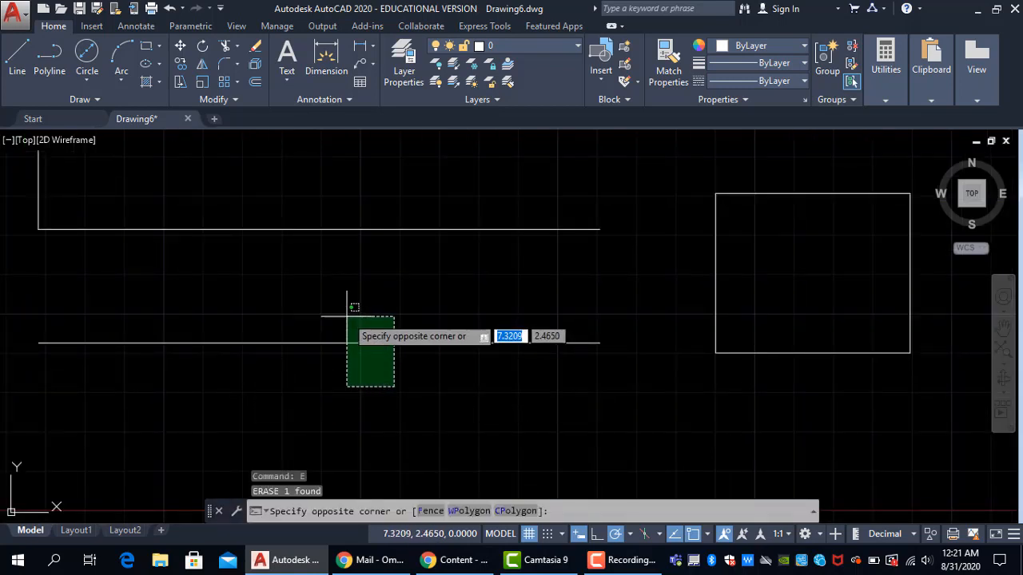
{"action": "left_click", "coordinate": [346, 317]}
{"action": "type", "text": "m"}
{"action": "key", "text": "Return"}
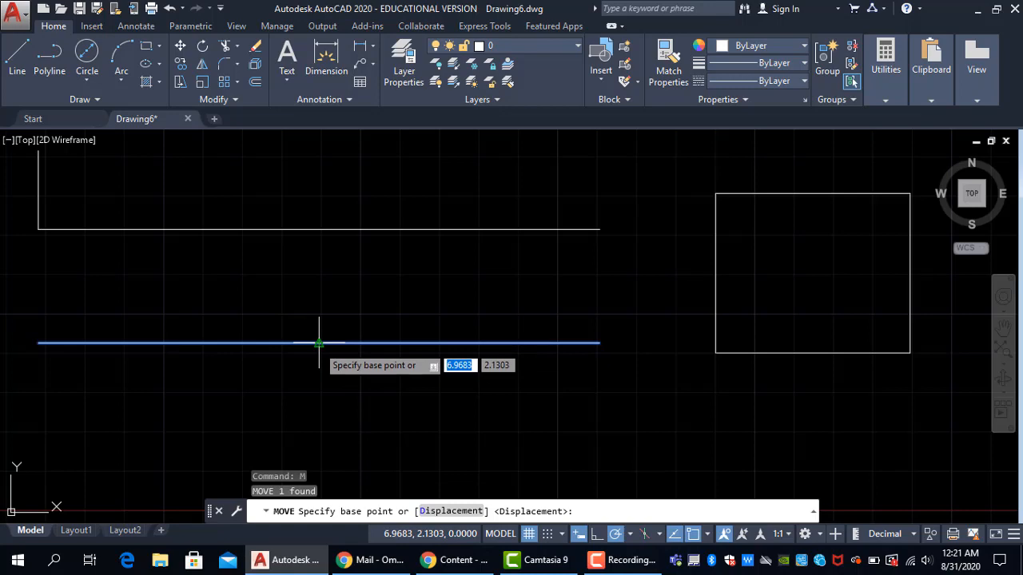
{"action": "left_click", "coordinate": [318, 343]}
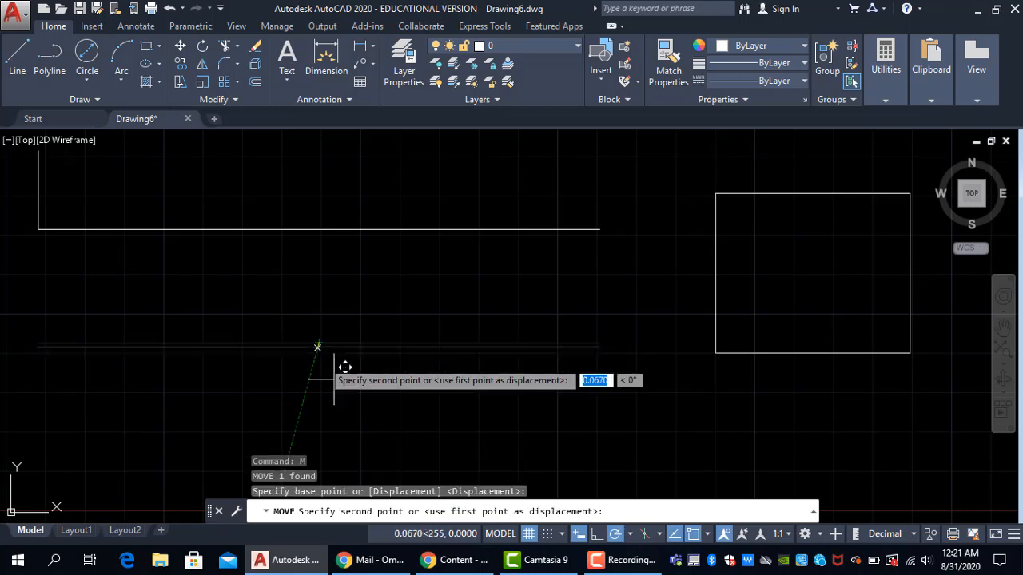
{"action": "scroll", "coordinate": [400, 384], "scroll_direction": "down", "scroll_amount": 4}
{"action": "scroll", "coordinate": [546, 319], "scroll_direction": "up", "scroll_amount": 4}
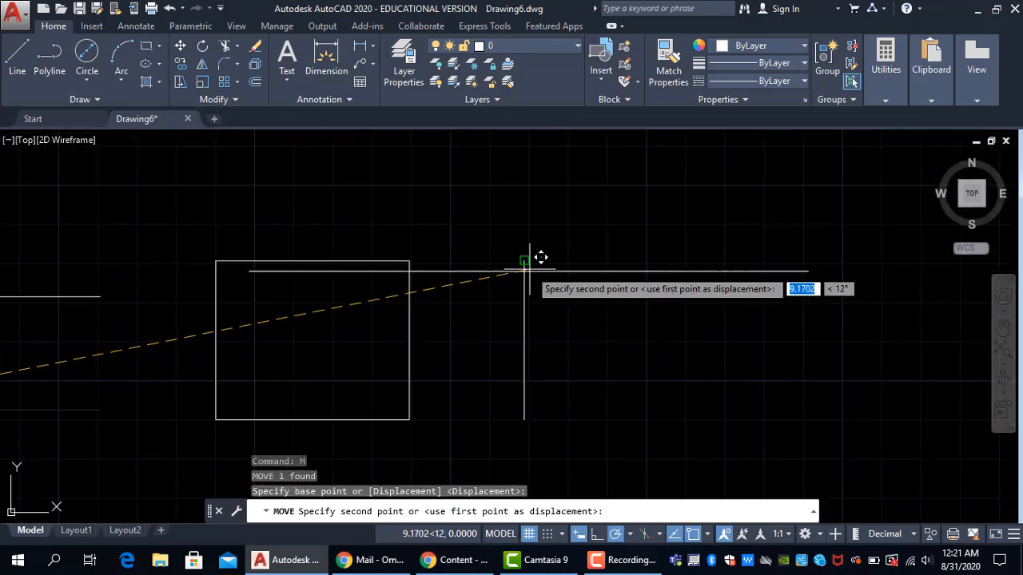
{"action": "left_click", "coordinate": [525, 260]}
- Erase the horizontal line centered on the vertical line's upper endpoint
{"action": "left_click", "coordinate": [615, 261]}
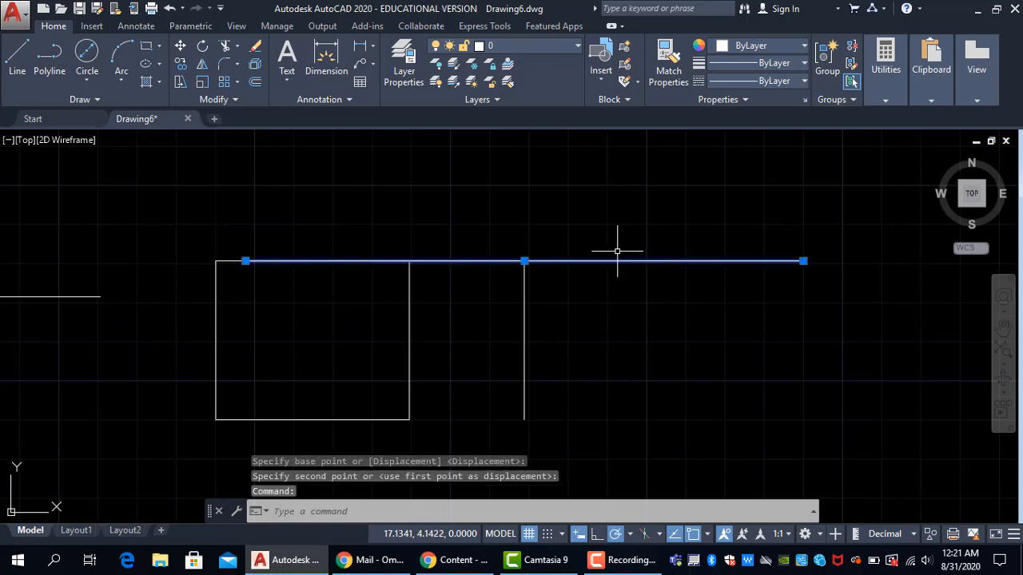
{"action": "type", "text": "e"}
{"action": "key", "text": "Return"}
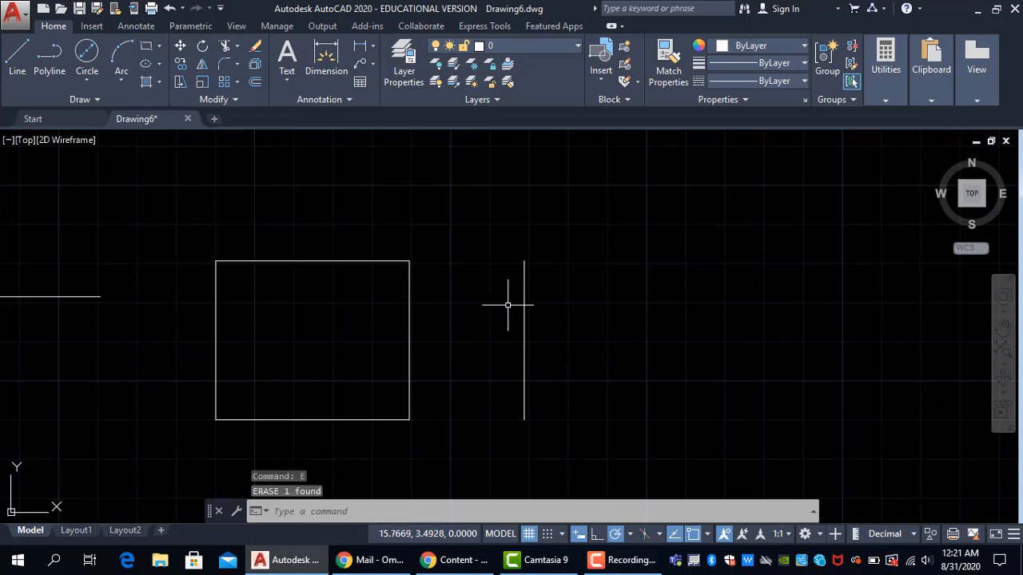
- Draw a circle with a radius of about 1.6 units above and to the right of the rectangle
{"action": "scroll", "coordinate": [462, 327], "scroll_direction": "down", "scroll_amount": 2}
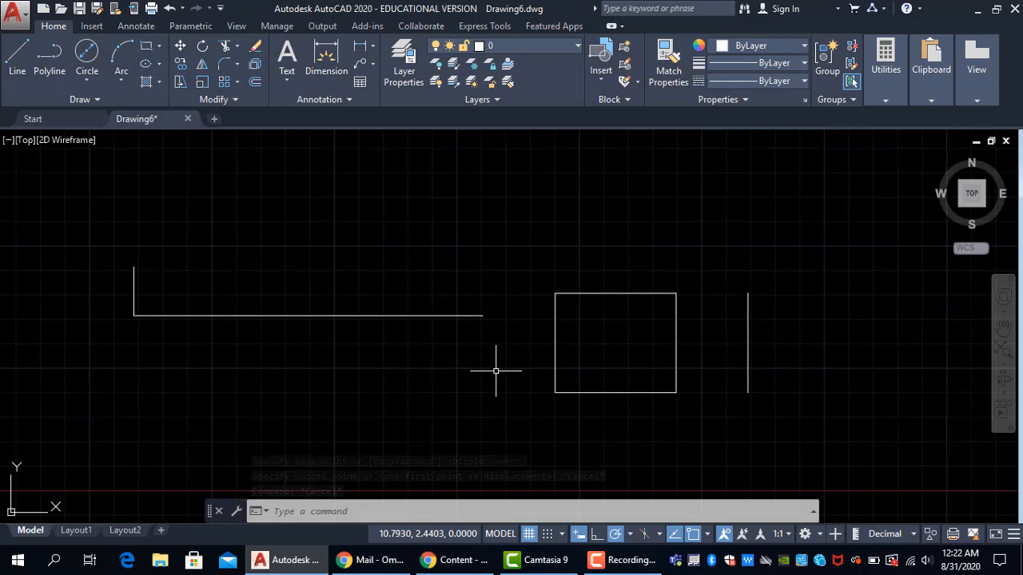
{"action": "scroll", "coordinate": [495, 371], "scroll_direction": "down", "scroll_amount": 2}
{"action": "type", "text": "c"}
{"action": "key", "text": "Return"}
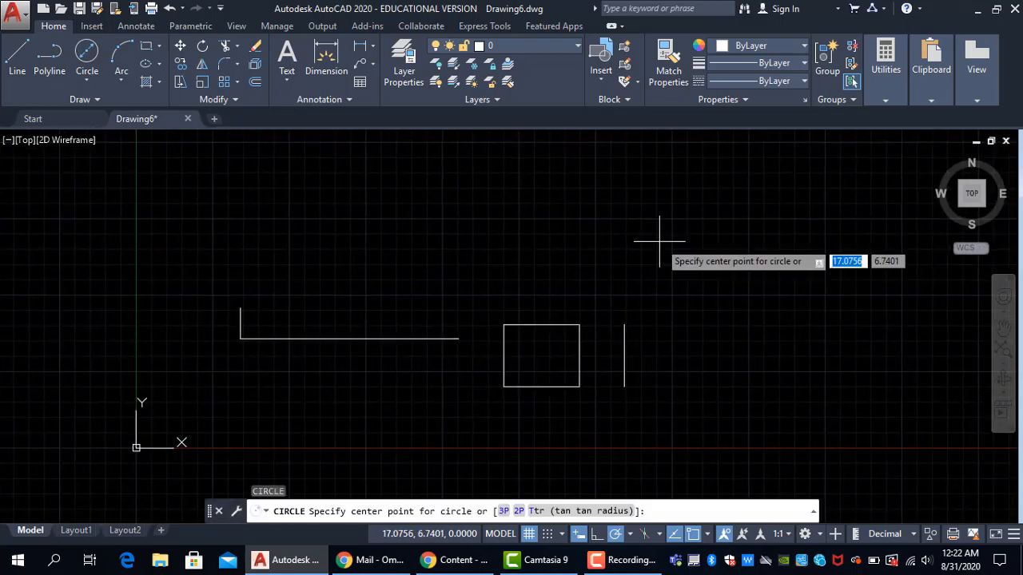
{"action": "left_click", "coordinate": [685, 207]}
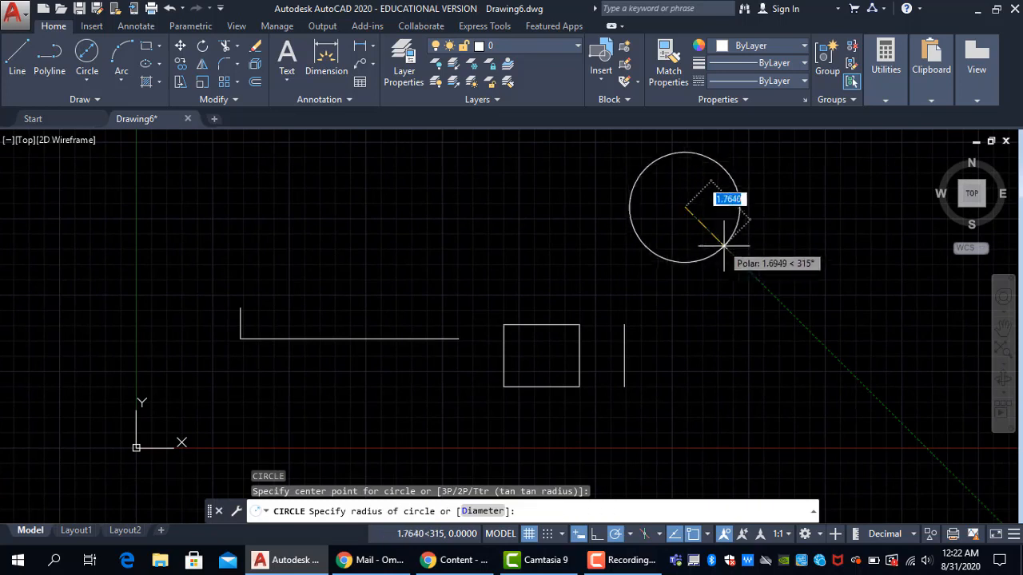
{"action": "left_click", "coordinate": [718, 241]}
{"action": "key", "text": "Escape"}
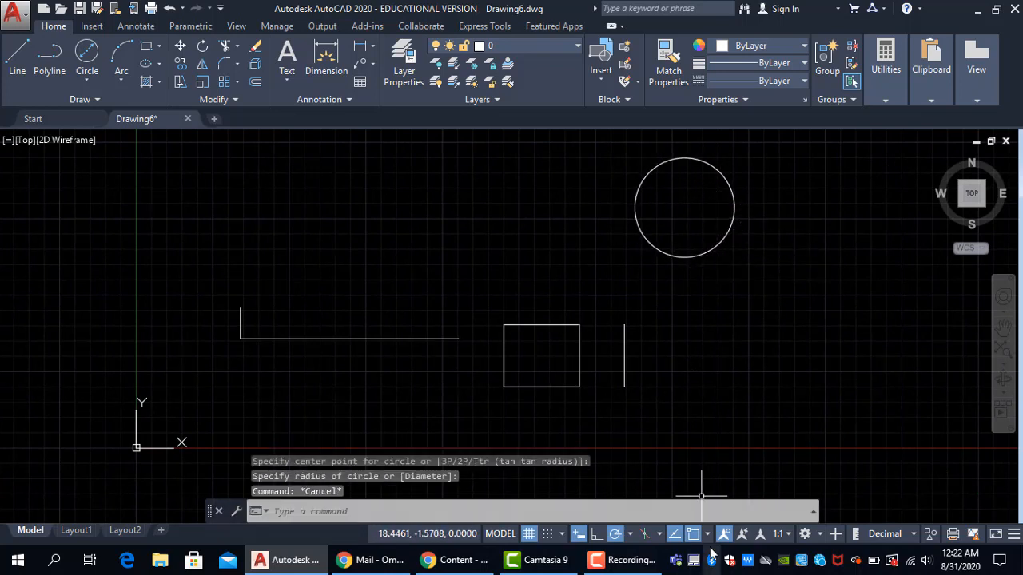
- Review the Center mode in the list of object snaps
{"action": "left_click", "coordinate": [708, 534]}
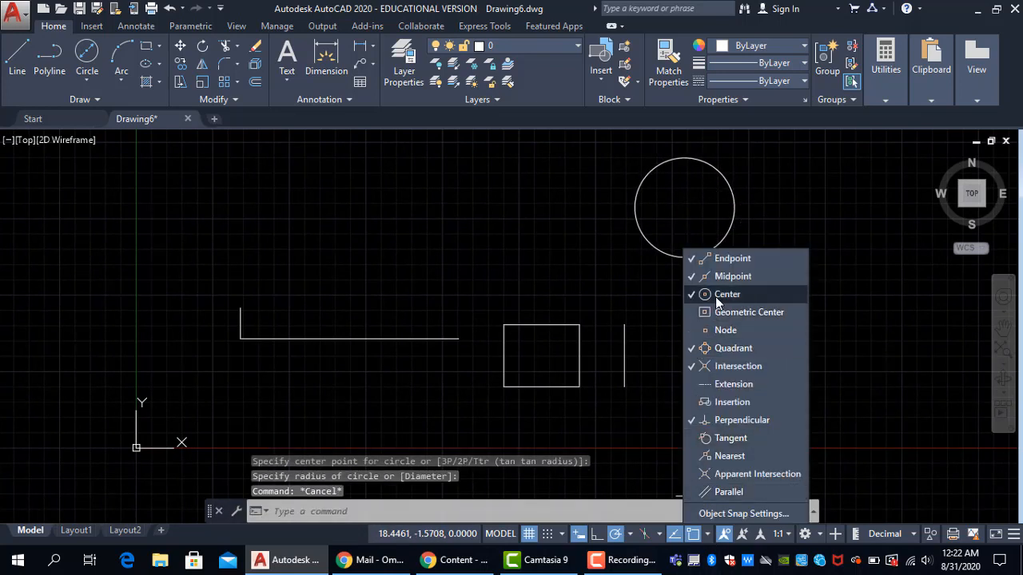
{"action": "key", "text": "Escape"}
{"action": "key", "text": "Escape"}
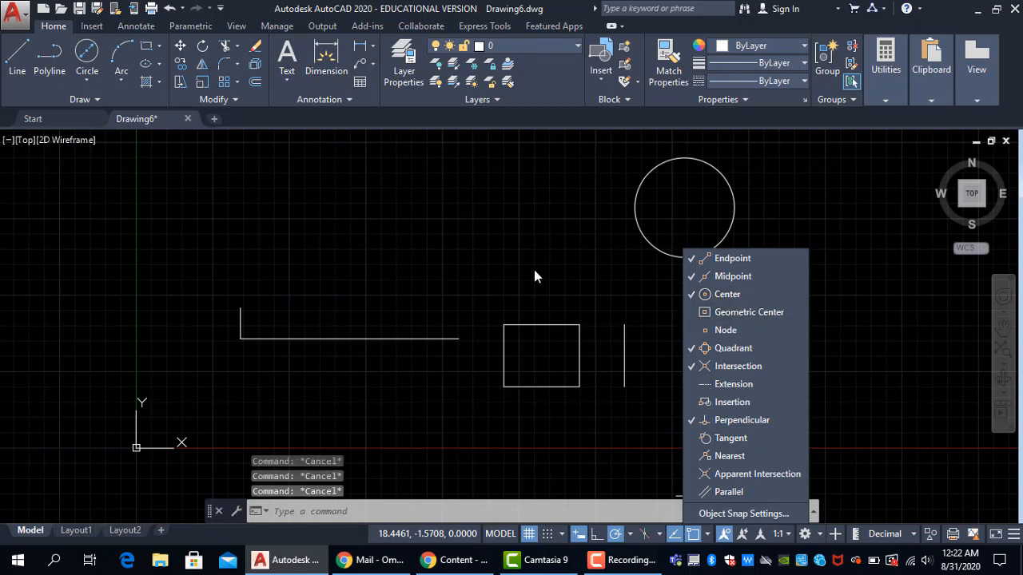
{"action": "left_click", "coordinate": [533, 258]}
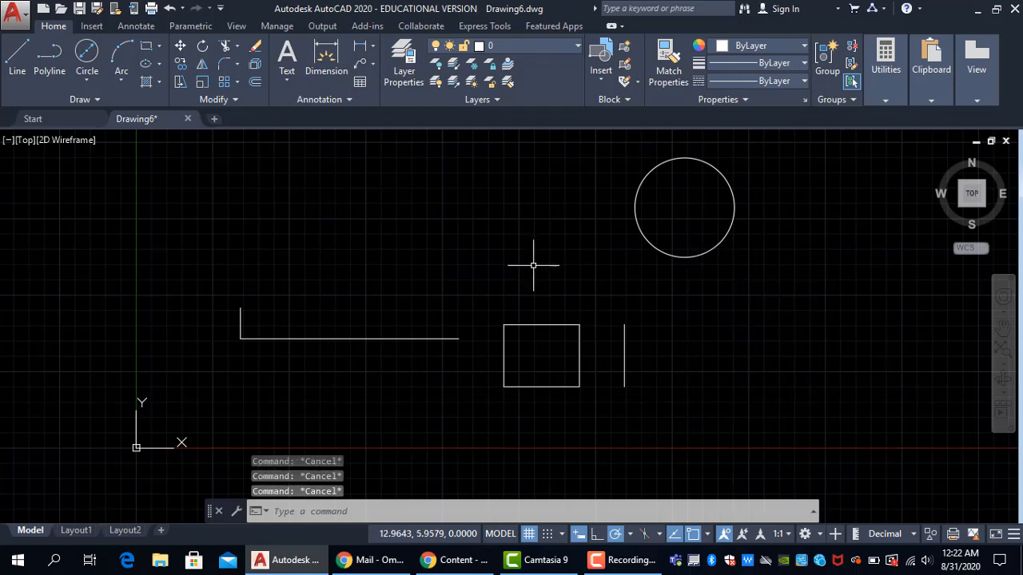
- Draw a horizontal line about 7 units long leftward from the circle's center, using the Center snap
{"action": "type", "text": "l"}
{"action": "key", "text": "Return"}
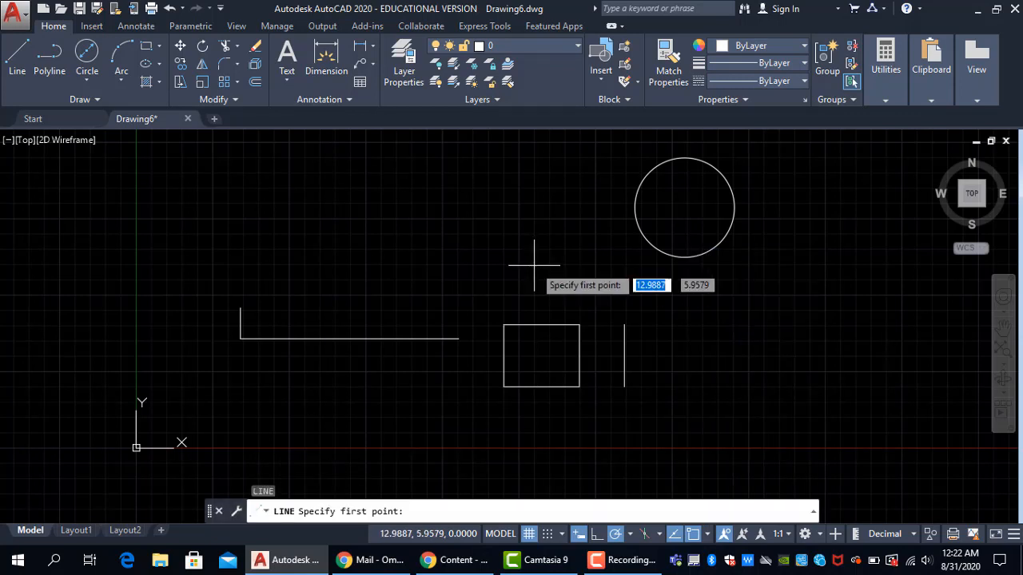
{"action": "left_click", "coordinate": [684, 207]}
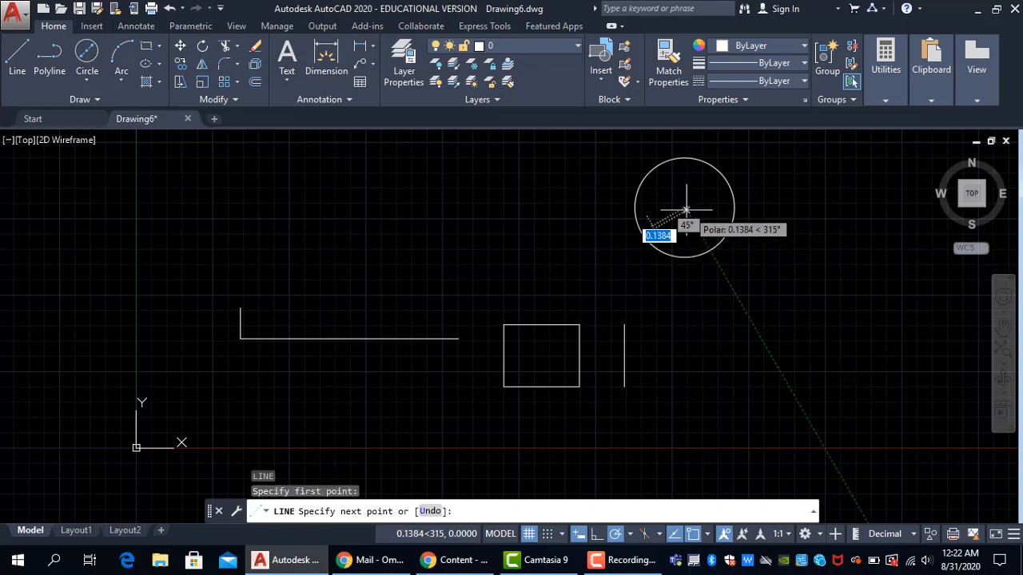
{"action": "left_click", "coordinate": [470, 207]}
{"action": "key", "text": "Escape"}
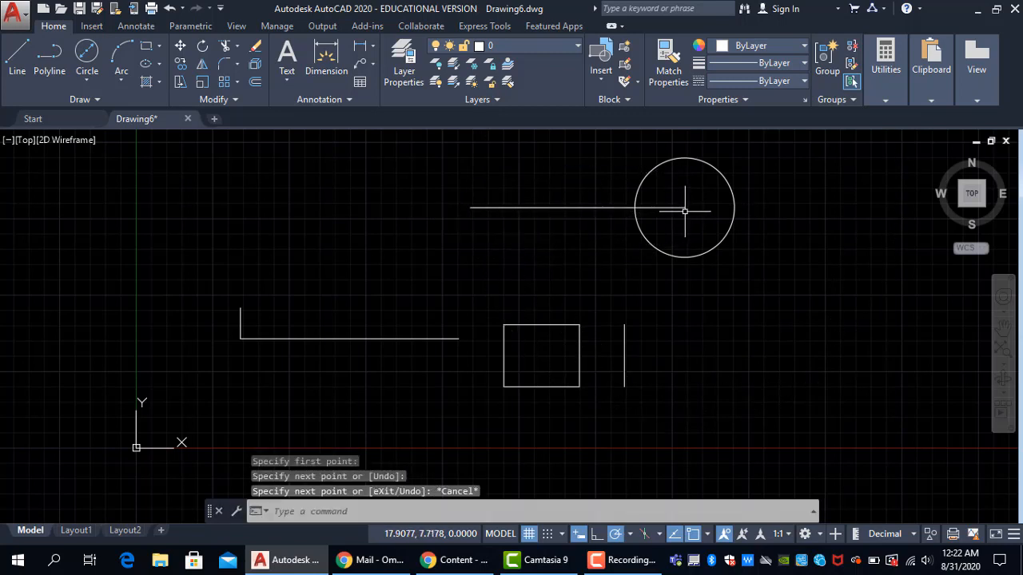
- Erase the horizontal line that starts at the circle's center
{"action": "left_click", "coordinate": [569, 246]}
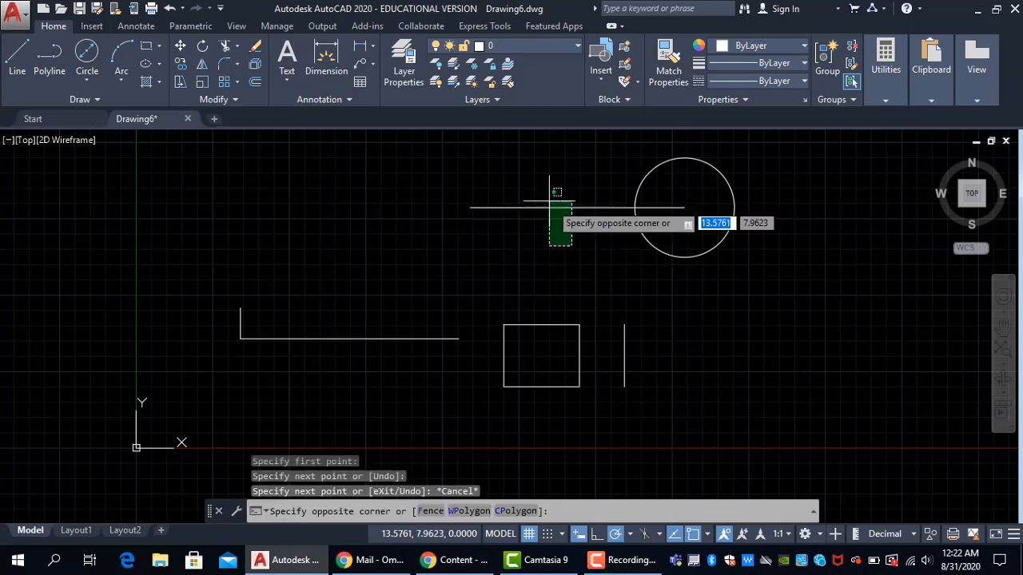
{"action": "left_click", "coordinate": [532, 185]}
{"action": "type", "text": "E"}
{"action": "key", "text": "Return"}
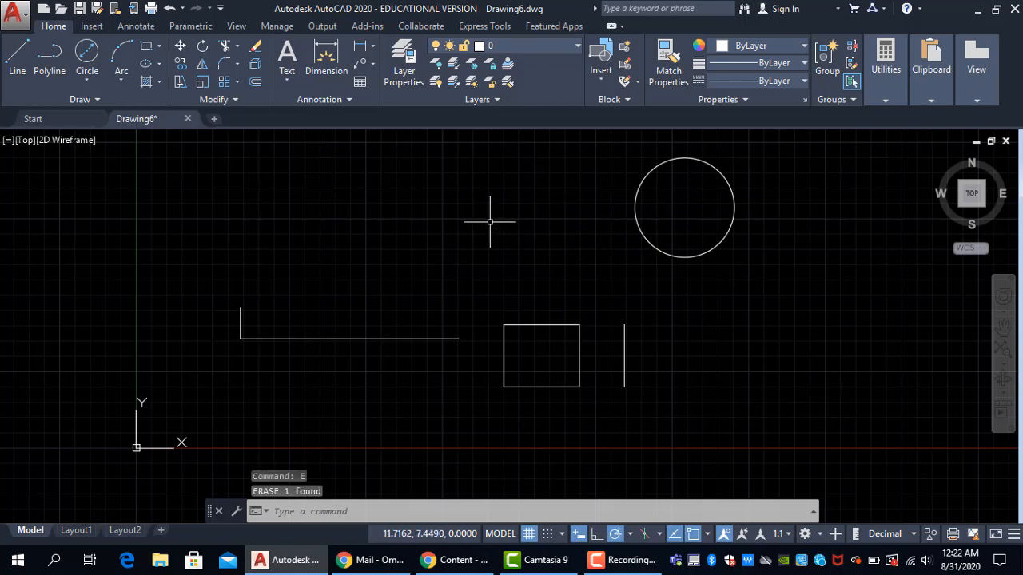
- Move the short vertical line from its midpoint to the circle's center, using the Midpoint and Center snaps
{"action": "left_click", "coordinate": [265, 306]}
{"action": "left_click", "coordinate": [208, 355]}
{"action": "key", "text": "Return"}
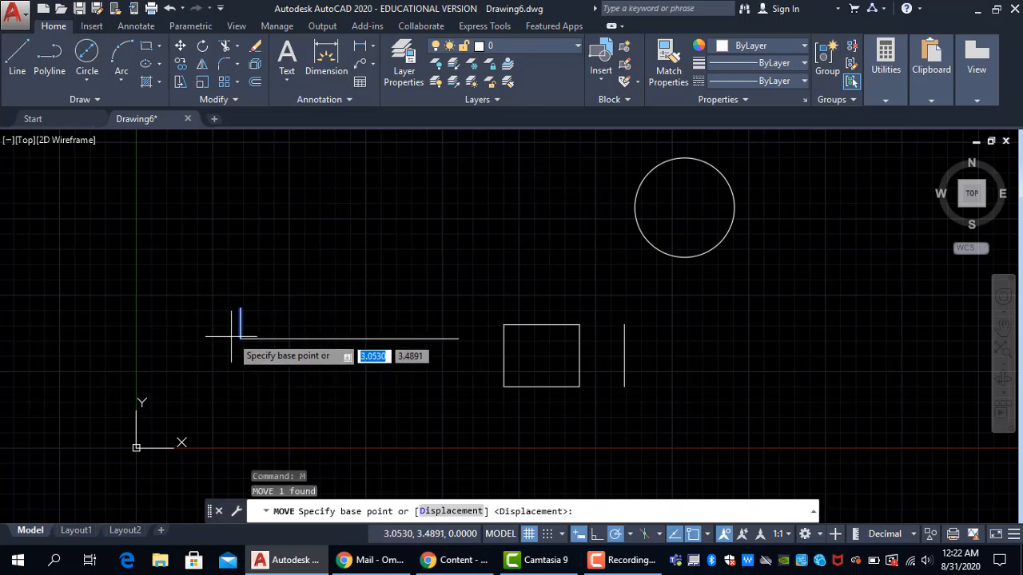
{"action": "scroll", "coordinate": [239, 325], "scroll_direction": "up", "scroll_amount": 6}
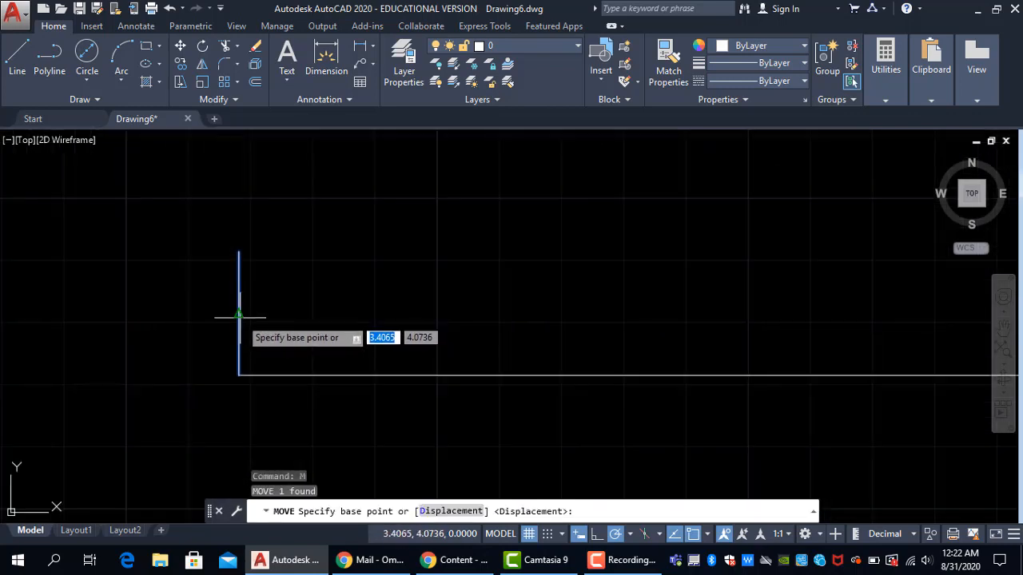
{"action": "left_click", "coordinate": [238, 314]}
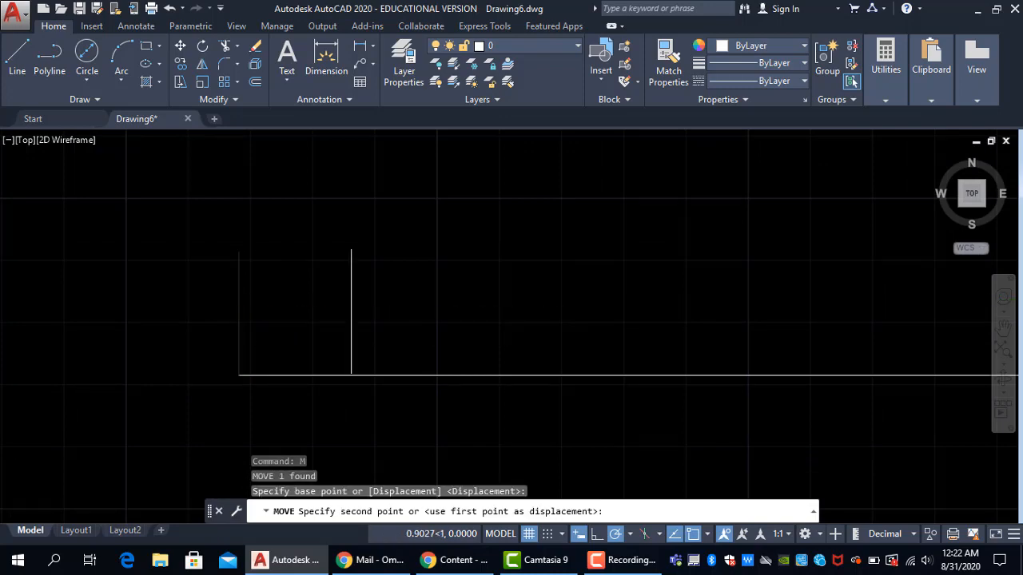
{"action": "scroll", "coordinate": [240, 335], "scroll_direction": "down", "scroll_amount": 5}
{"action": "middle_click_drag", "start_coordinate": [609, 296], "coordinate": [525, 307]}
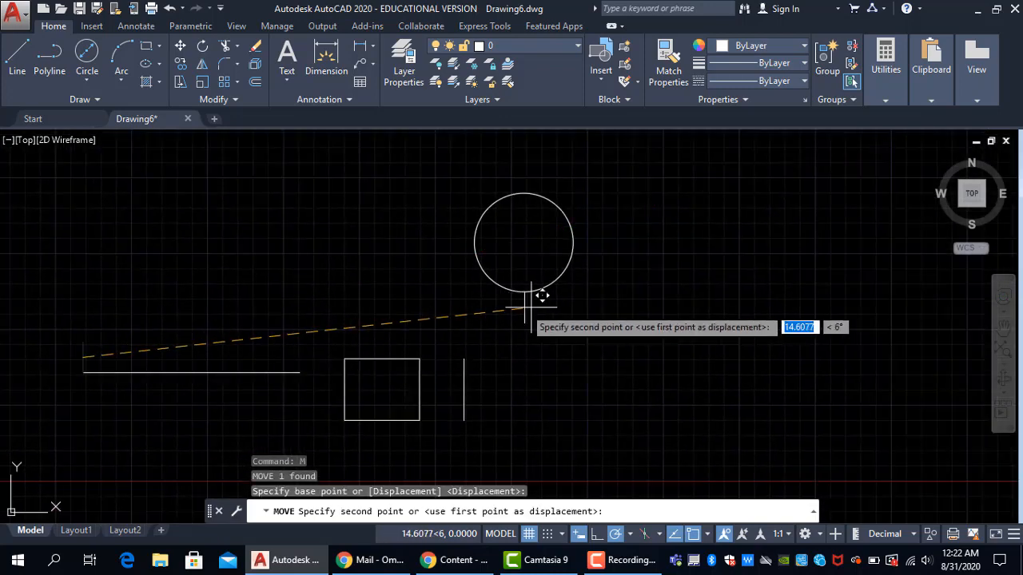
{"action": "left_click", "coordinate": [525, 238]}
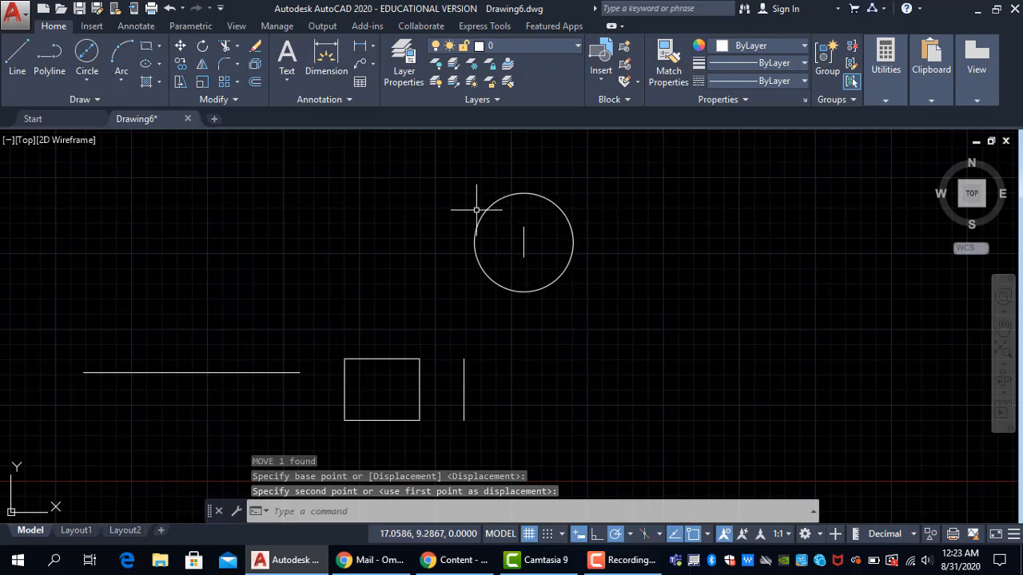
- Erase the short vertical line inside the circle
{"action": "left_click", "coordinate": [524, 246]}
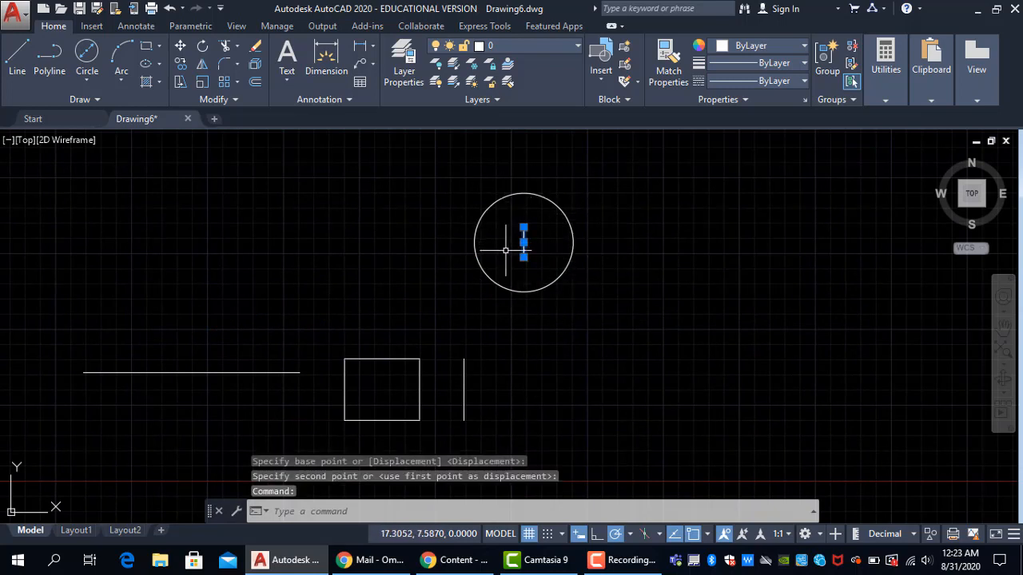
{"action": "type", "text": "E"}
{"action": "key", "text": "Return"}
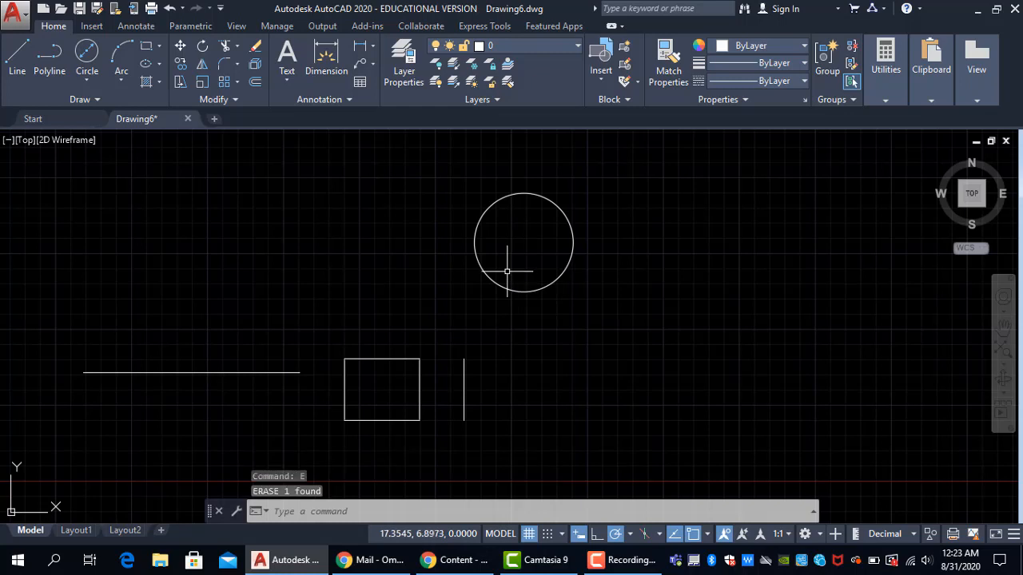
- Enable the Geometric Center object snap
{"action": "left_click", "coordinate": [706, 535]}
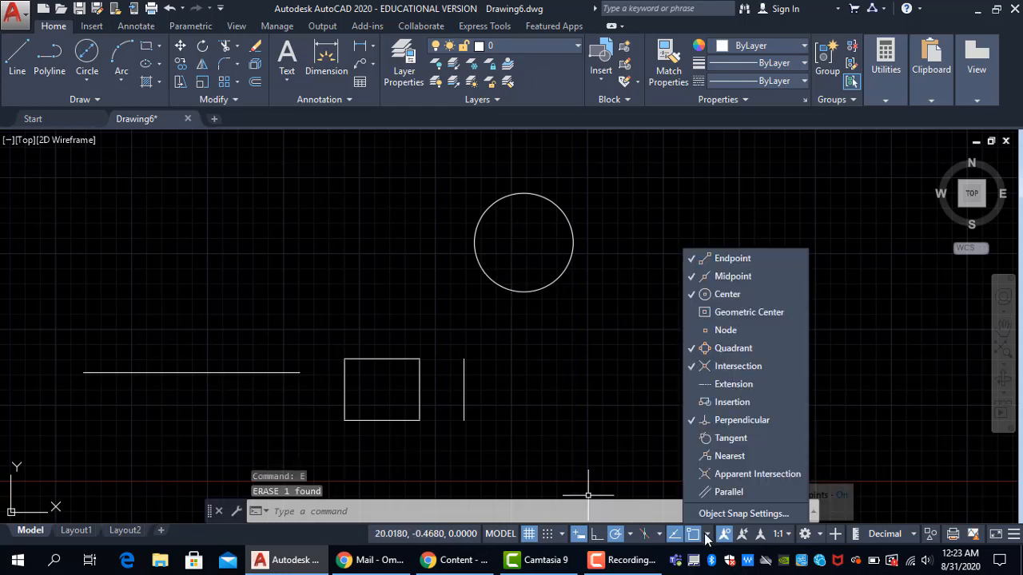
{"action": "left_click", "coordinate": [722, 313]}
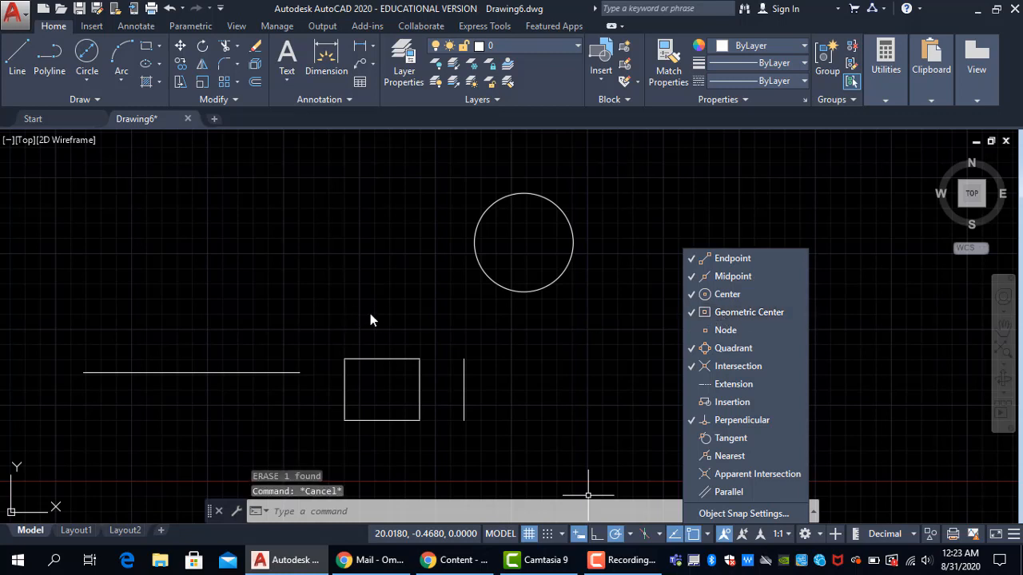
{"action": "left_click", "coordinate": [408, 313]}
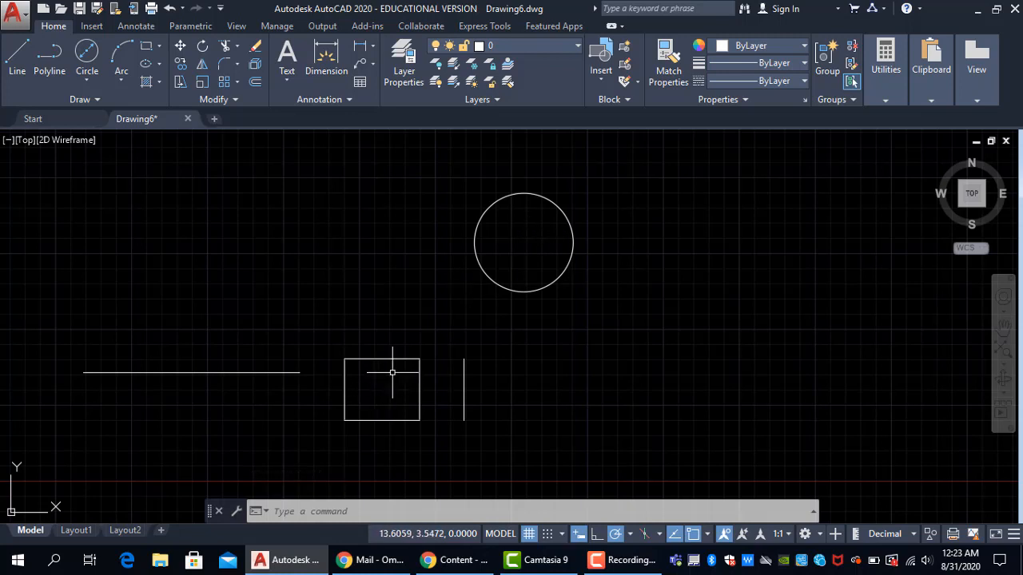
- Move the circle from its center to the rectangle's geometric center, using the Geometric Center snap
{"action": "left_click", "coordinate": [521, 298]}
{"action": "left_click", "coordinate": [515, 293]}
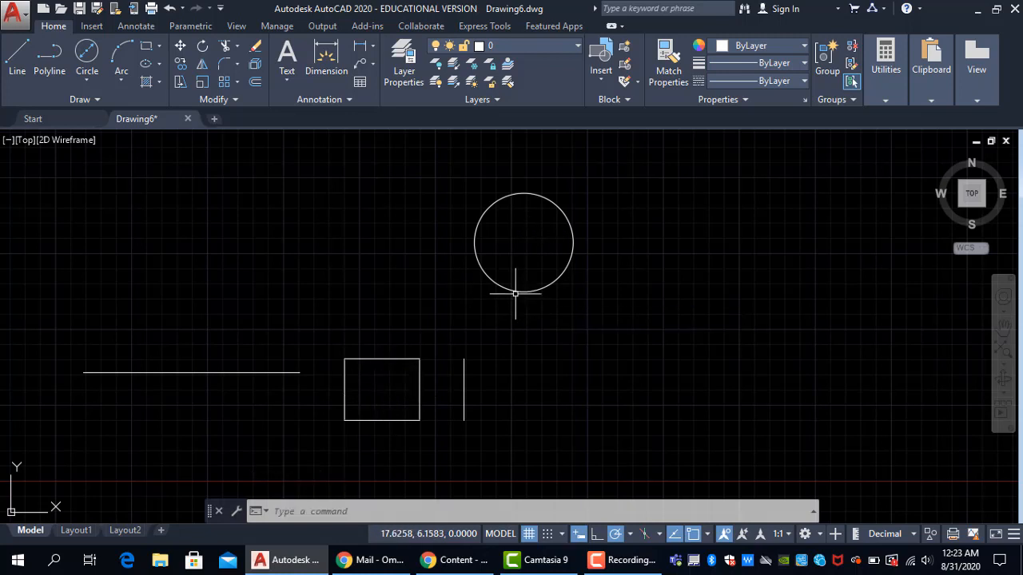
{"action": "left_click", "coordinate": [530, 272]}
{"action": "left_click", "coordinate": [453, 295]}
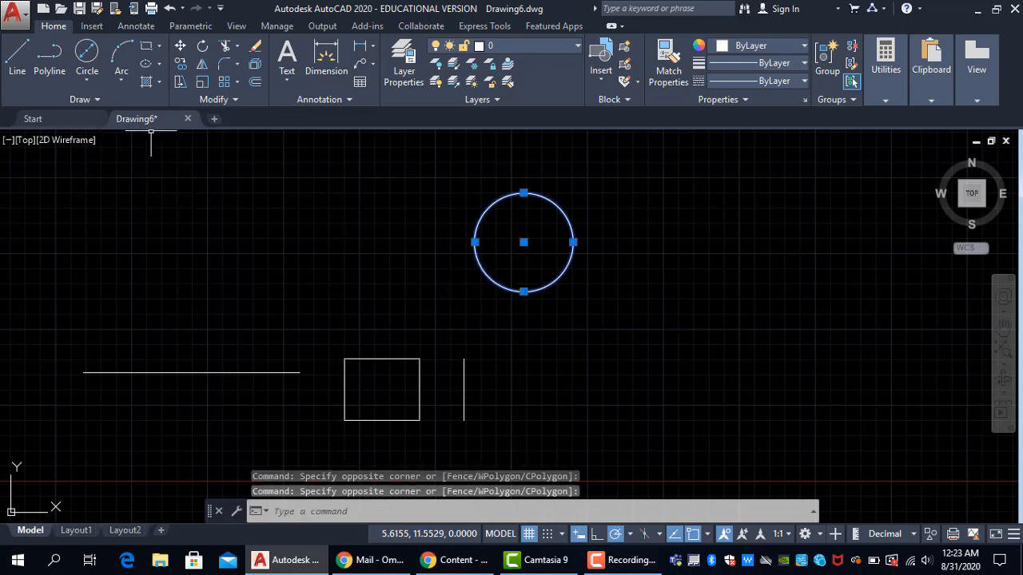
{"action": "type", "text": "m"}
{"action": "key", "text": "Return"}
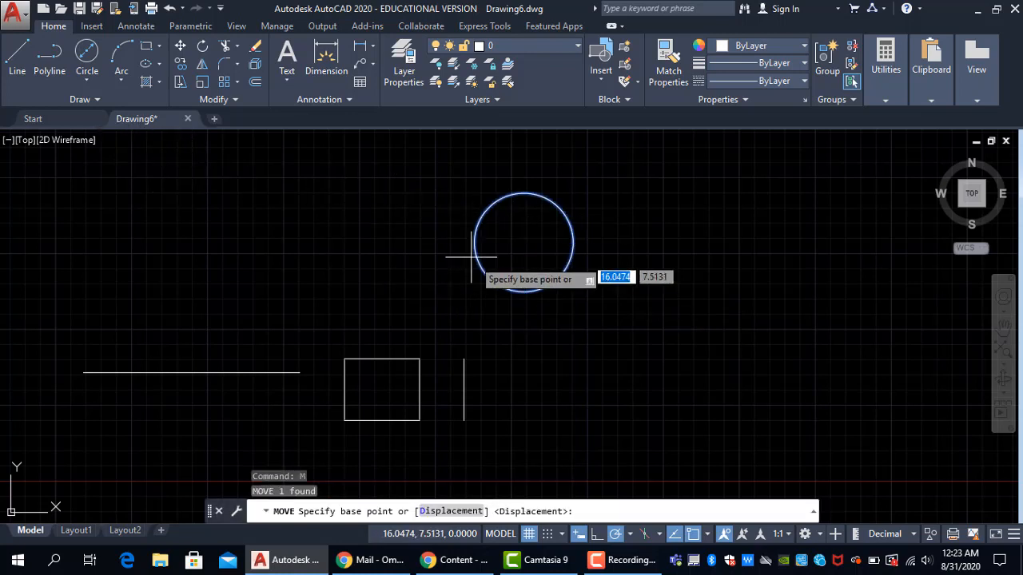
{"action": "left_click", "coordinate": [523, 242]}
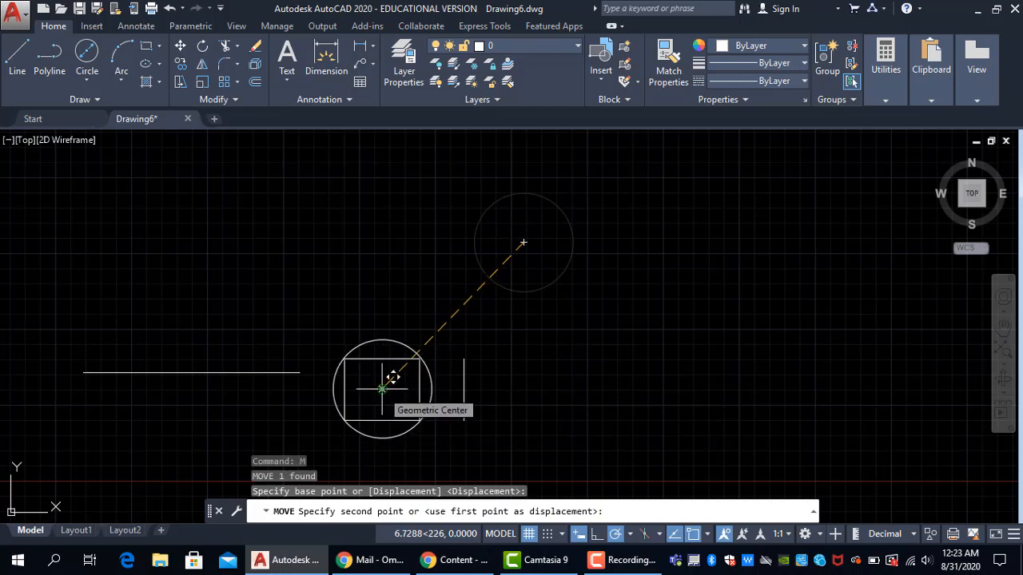
{"action": "left_click", "coordinate": [382, 389]}
- Examine how the rectangle's corners sit inside the moved circle
{"action": "scroll", "coordinate": [413, 347], "scroll_direction": "up", "scroll_amount": 5}
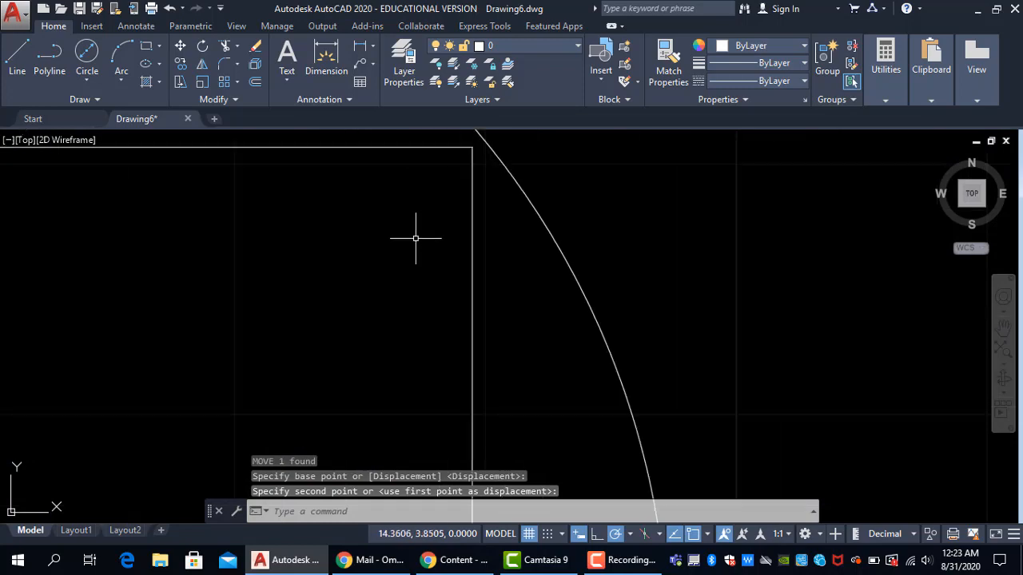
{"action": "middle_click_drag", "start_coordinate": [176, 282], "coordinate": [358, 175]}
{"action": "scroll", "coordinate": [331, 336], "scroll_direction": "up", "scroll_amount": 4}
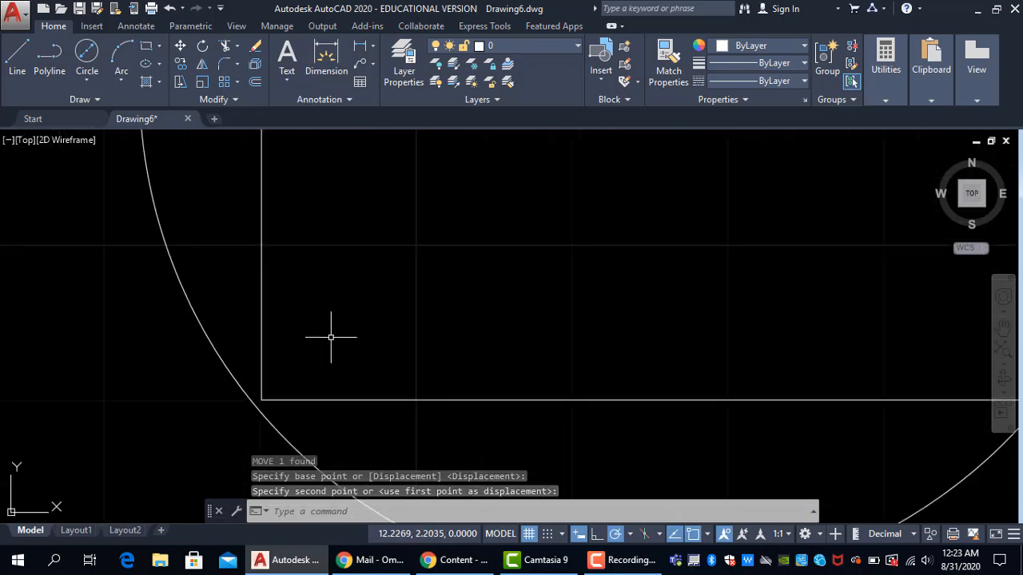
{"action": "scroll", "coordinate": [331, 337], "scroll_direction": "down", "scroll_amount": 4}
{"action": "scroll", "coordinate": [331, 336], "scroll_direction": "down", "scroll_amount": 2}
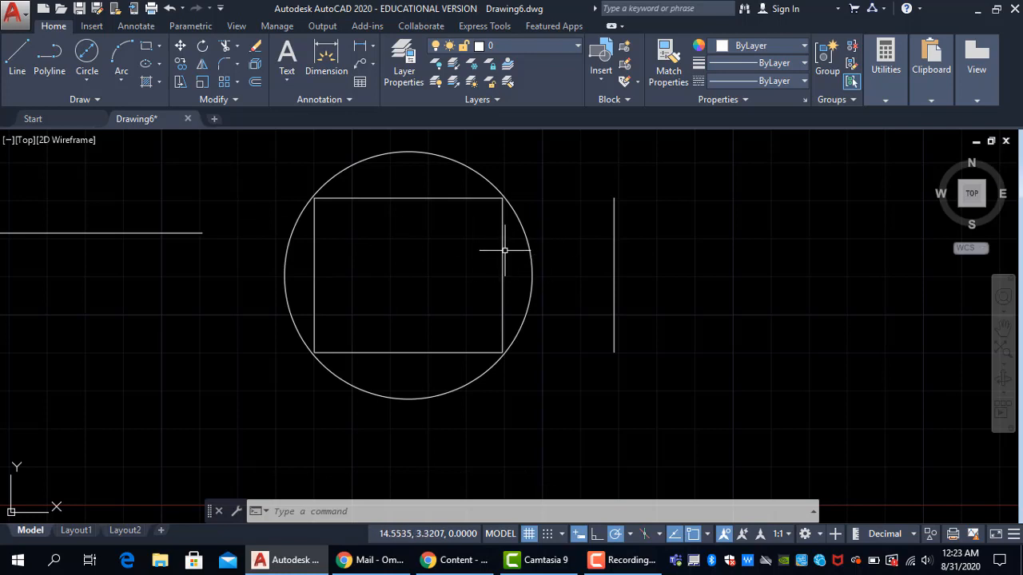
{"action": "scroll", "coordinate": [448, 277], "scroll_direction": "down", "scroll_amount": 2}
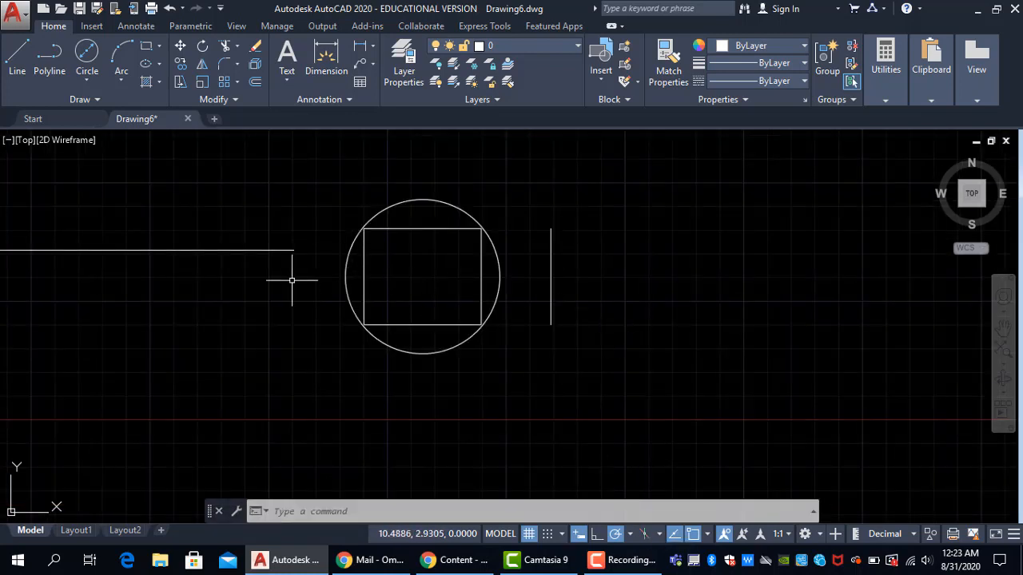
{"action": "scroll", "coordinate": [343, 287], "scroll_direction": "down", "scroll_amount": 2}
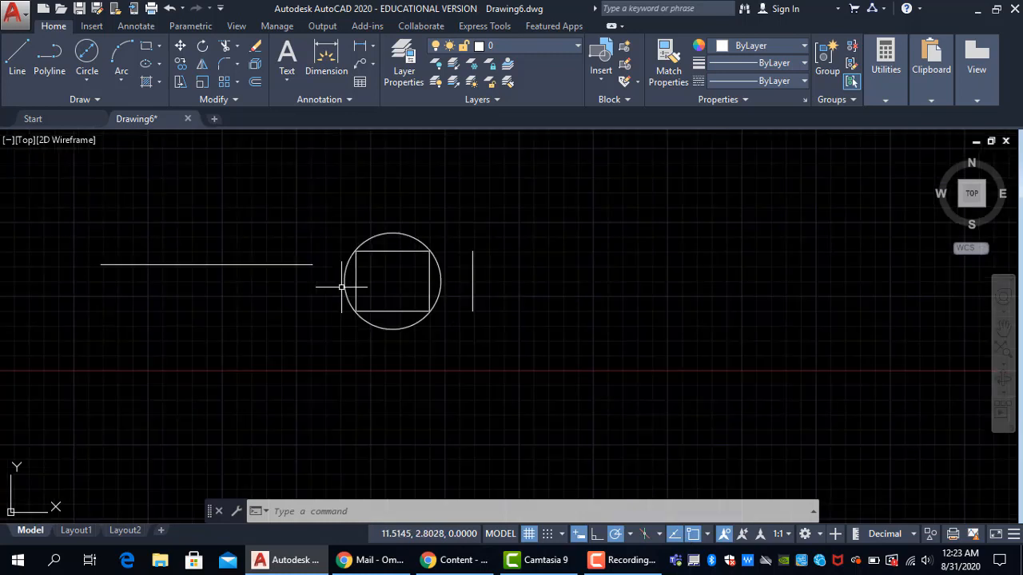
- Review the remaining modes in the list of object snaps without changing any
{"action": "left_click", "coordinate": [708, 536]}
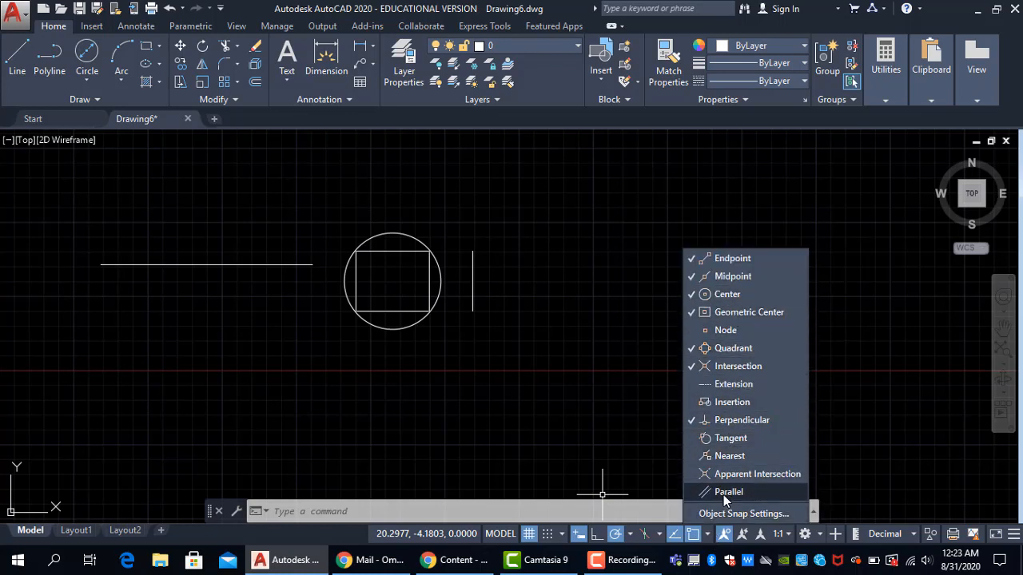
{"action": "left_click", "coordinate": [604, 355]}
{"action": "key", "text": "Escape"}
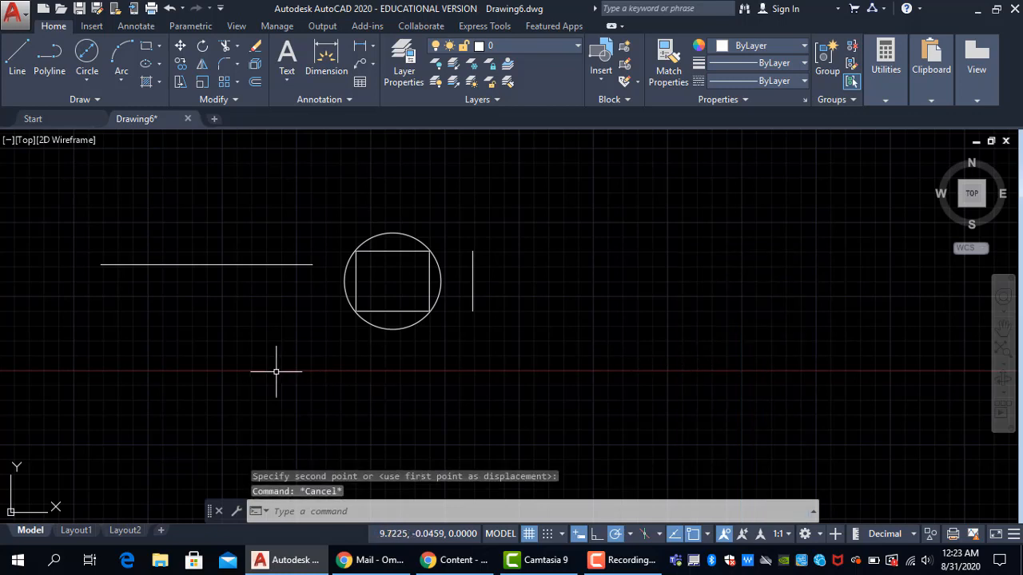